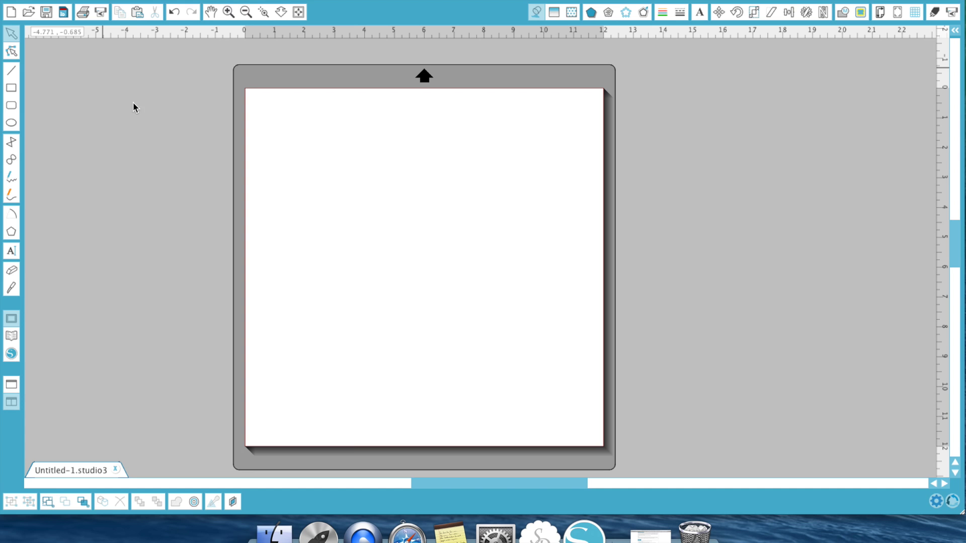
left_click(405, 533)
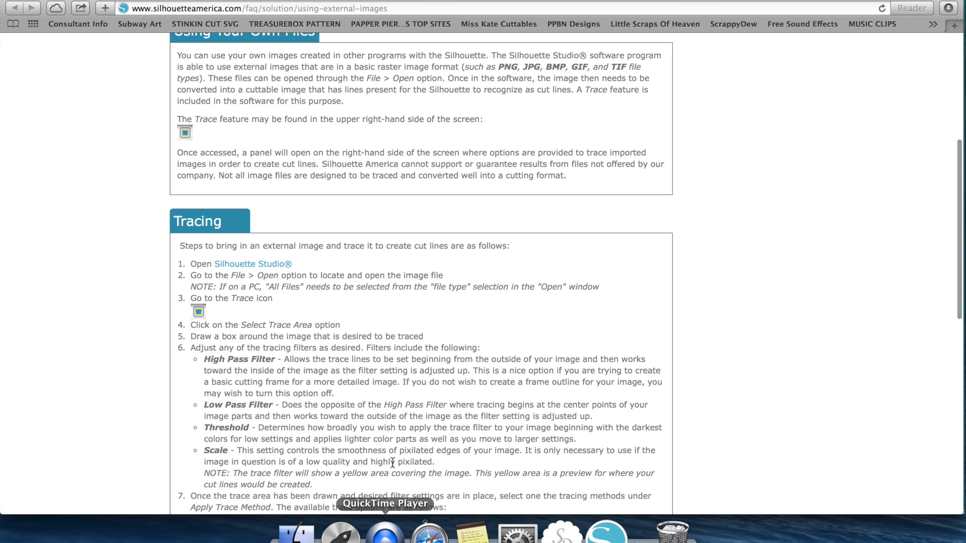
left_click(958, 28)
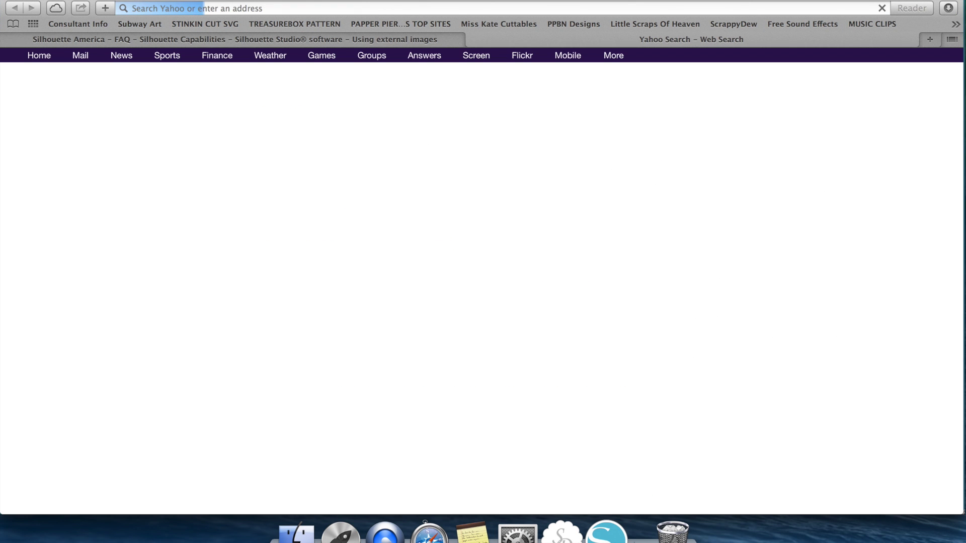
type("www.goog")
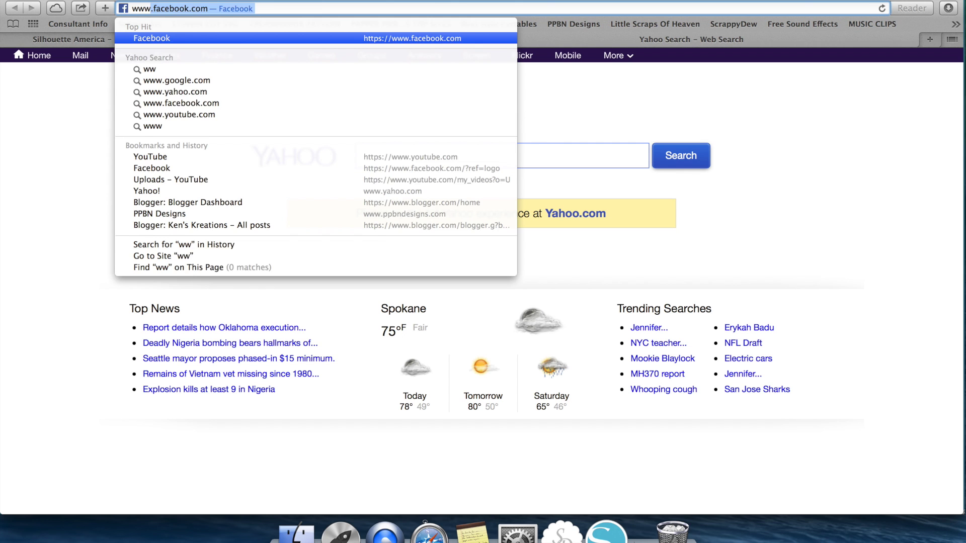
type("le.c")
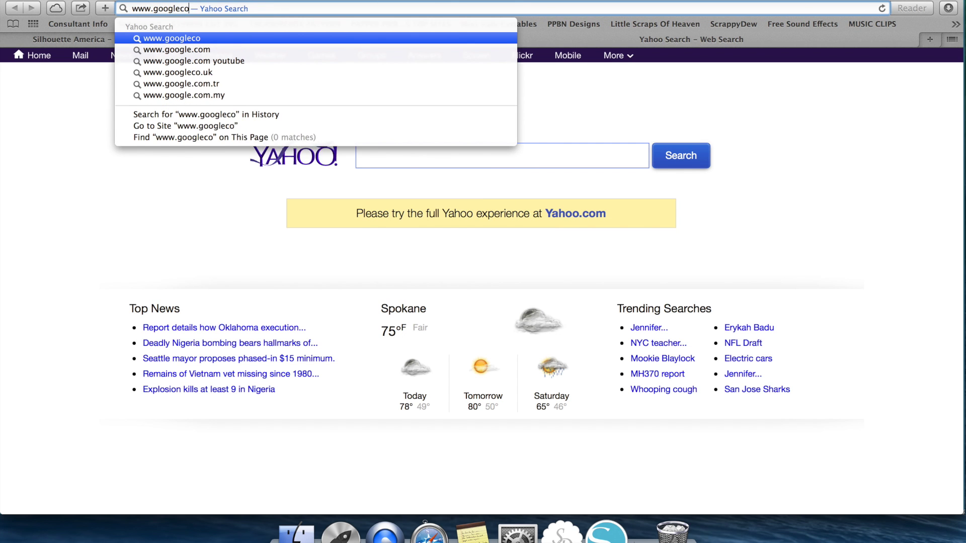
key("Return")
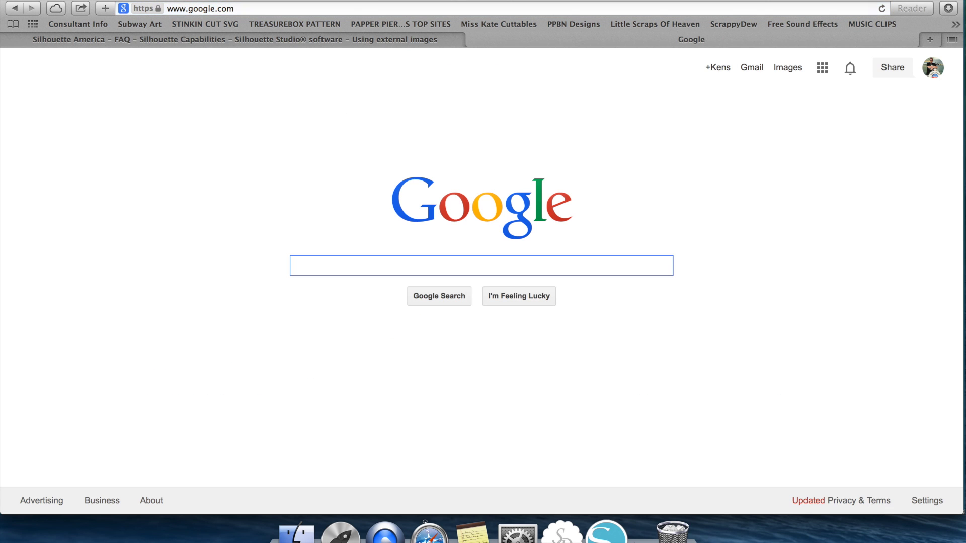
type("mickey")
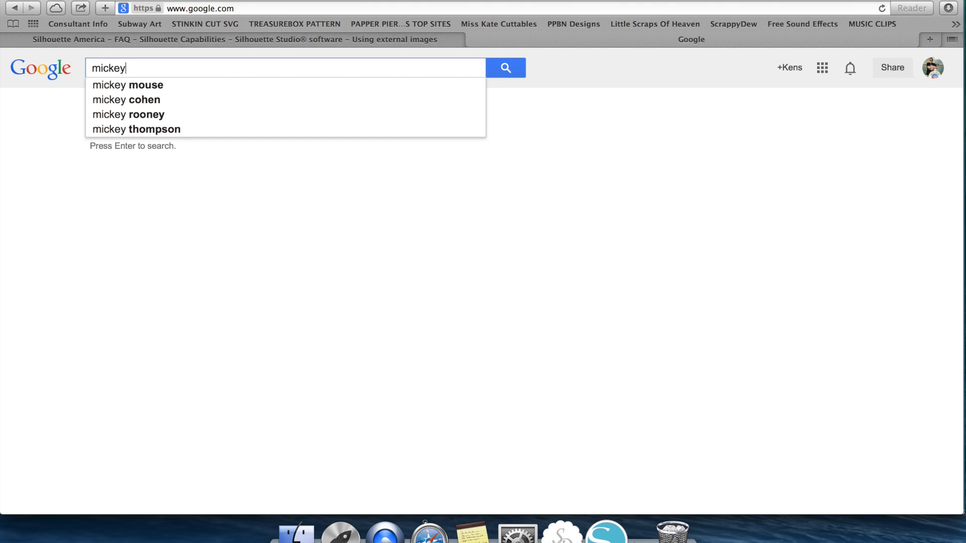
type(" mouse")
key("Return")
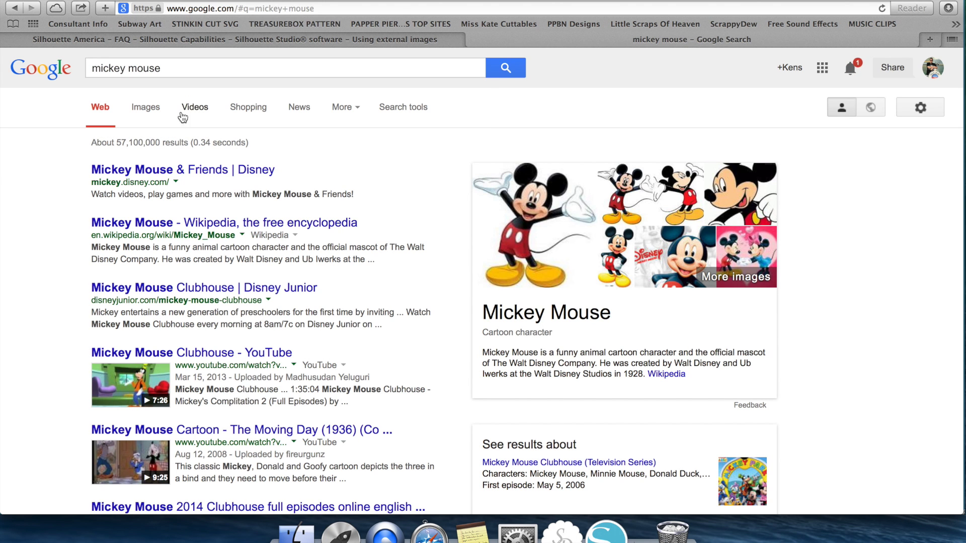
left_click(153, 109)
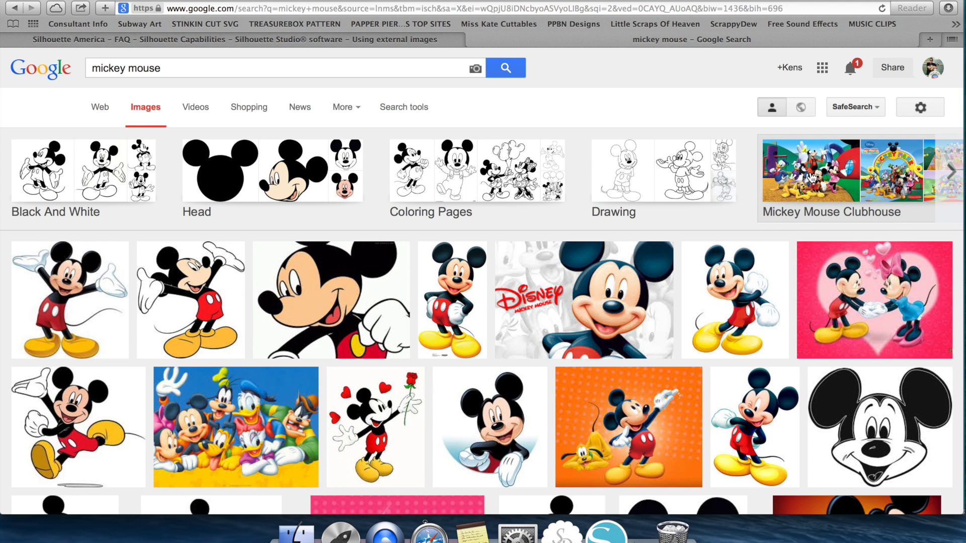
left_click(811, 177)
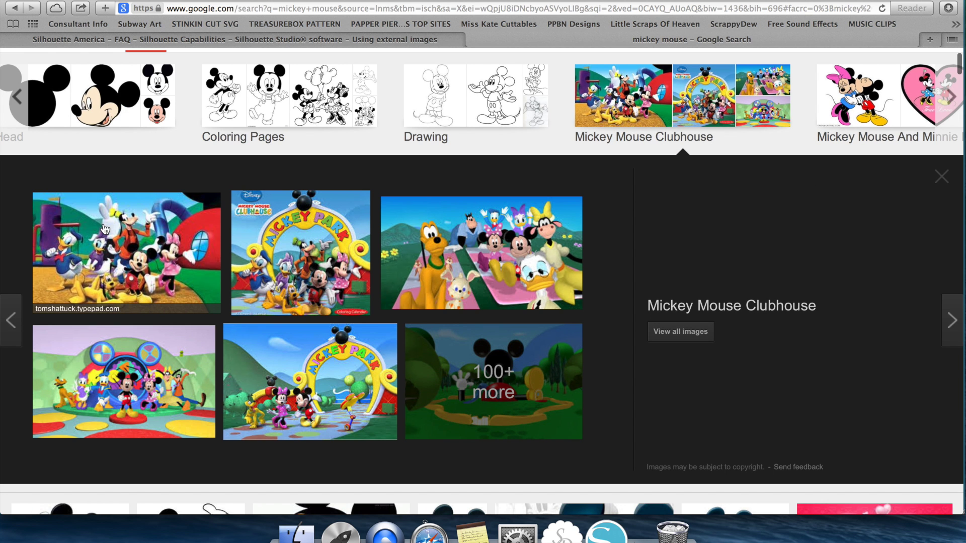
left_click(104, 229)
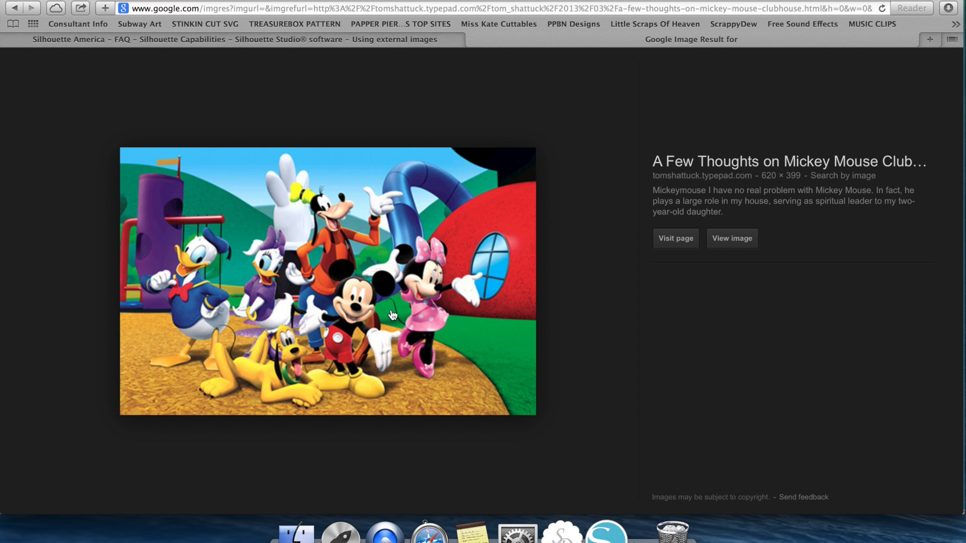
left_click(9, 12)
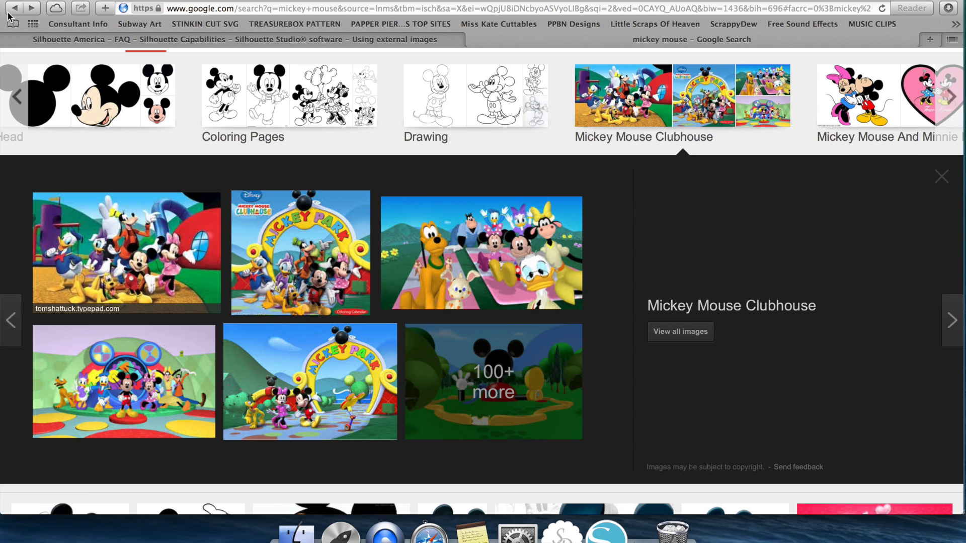
left_click(9, 12)
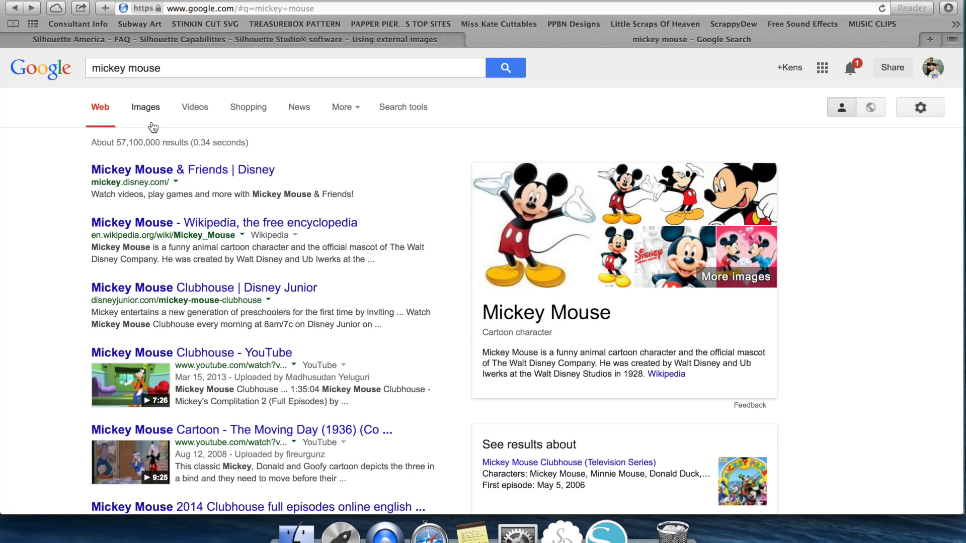
left_click(152, 112)
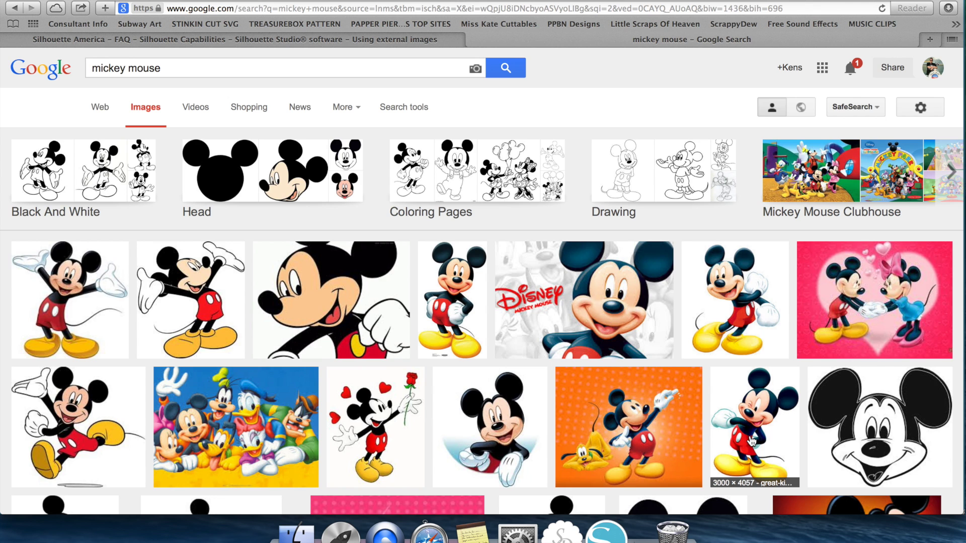
- Save the full-size winking Mickey picture to the Desktop as 'mickey', then close its tab
left_click(751, 441)
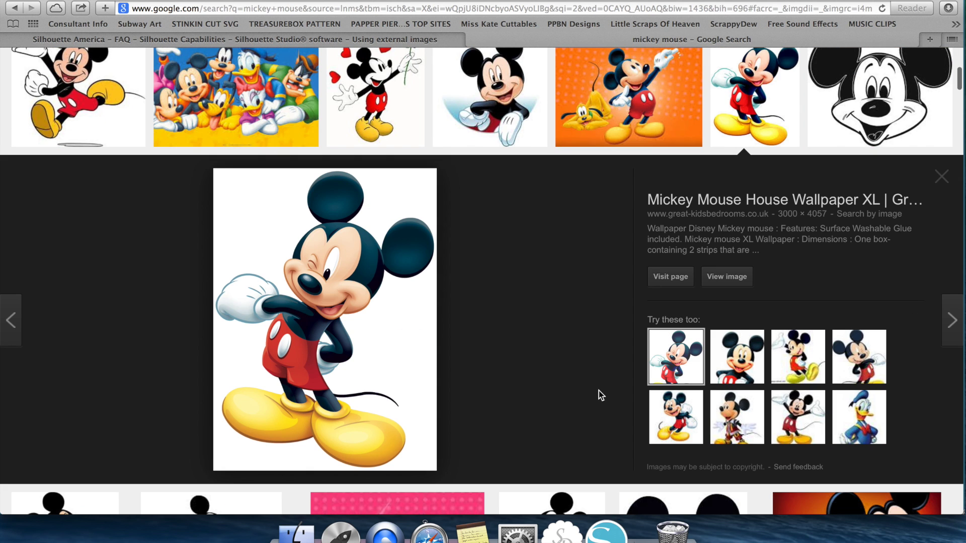
left_click(746, 279)
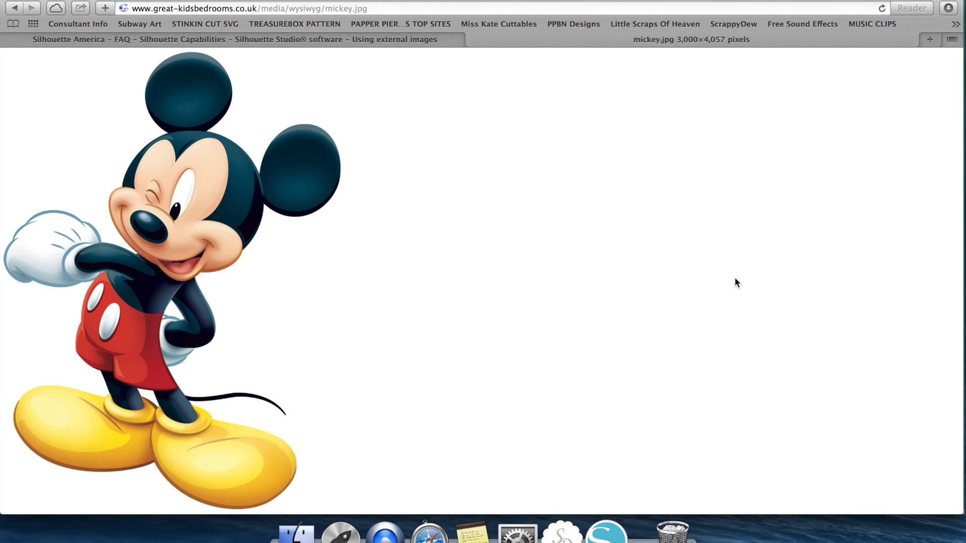
right_click(165, 215)
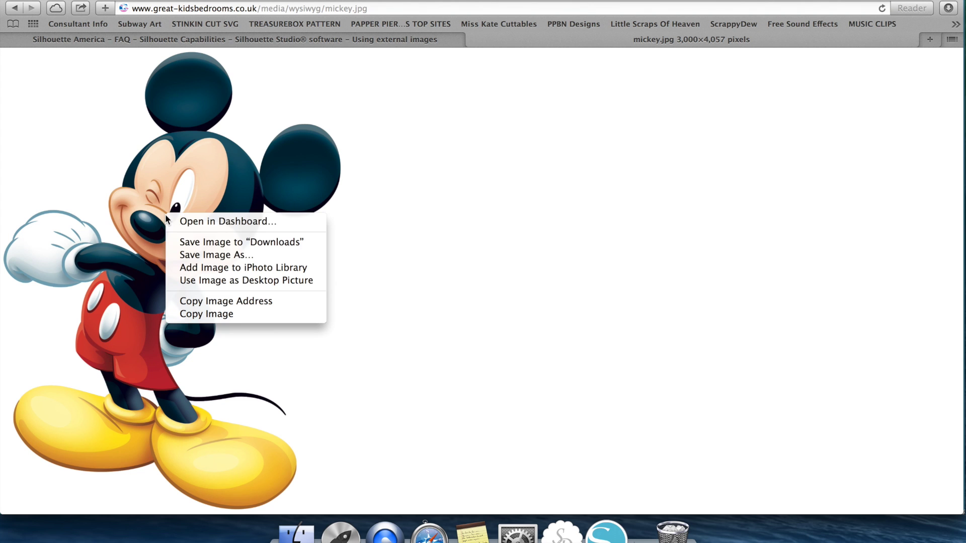
left_click(217, 254)
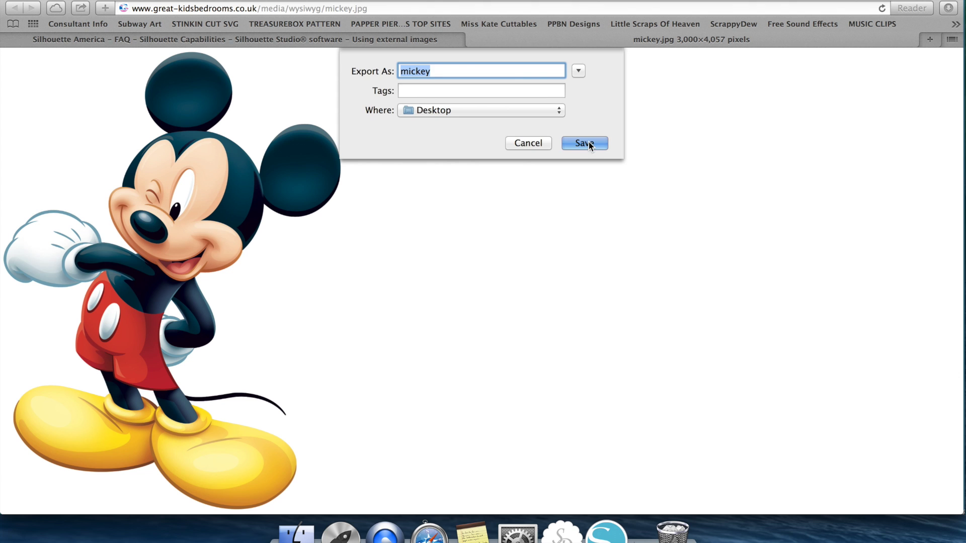
left_click(589, 145)
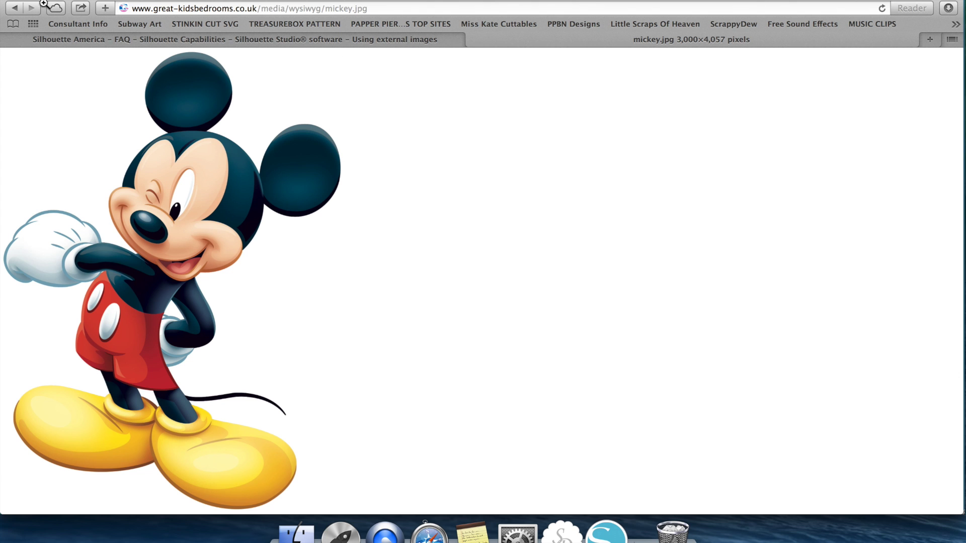
left_click(470, 41)
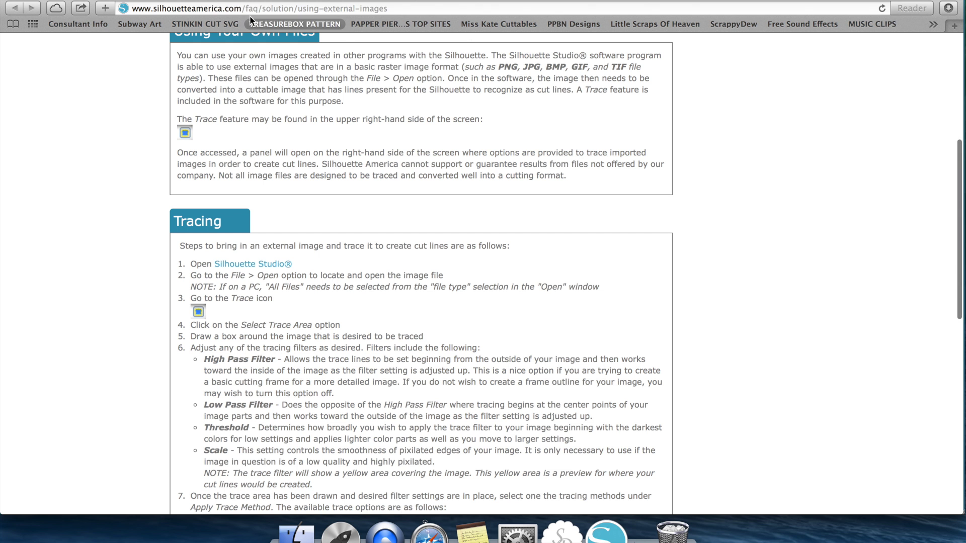
- Drag the saved mickey image from the desktop onto the Silhouette Studio mat
left_click(18, 1)
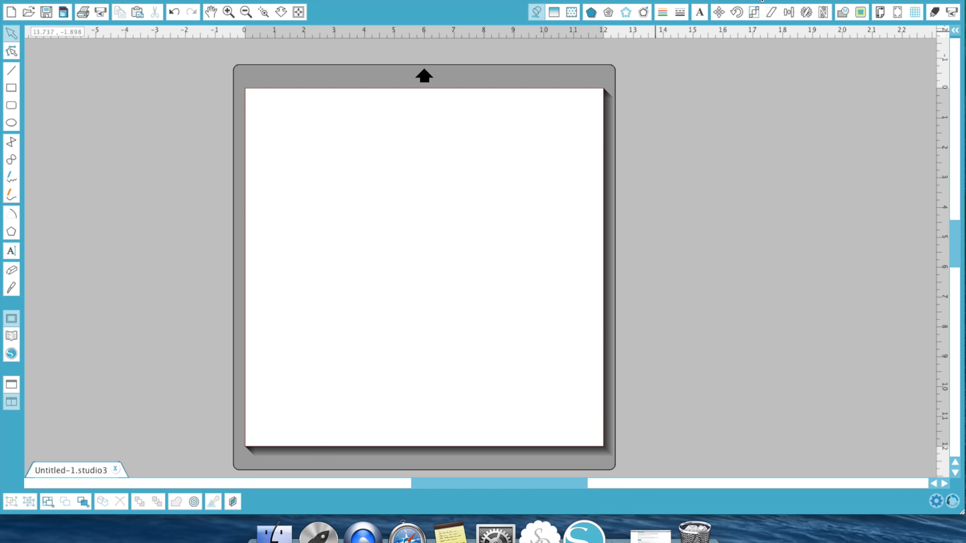
key("ctrl+super+f")
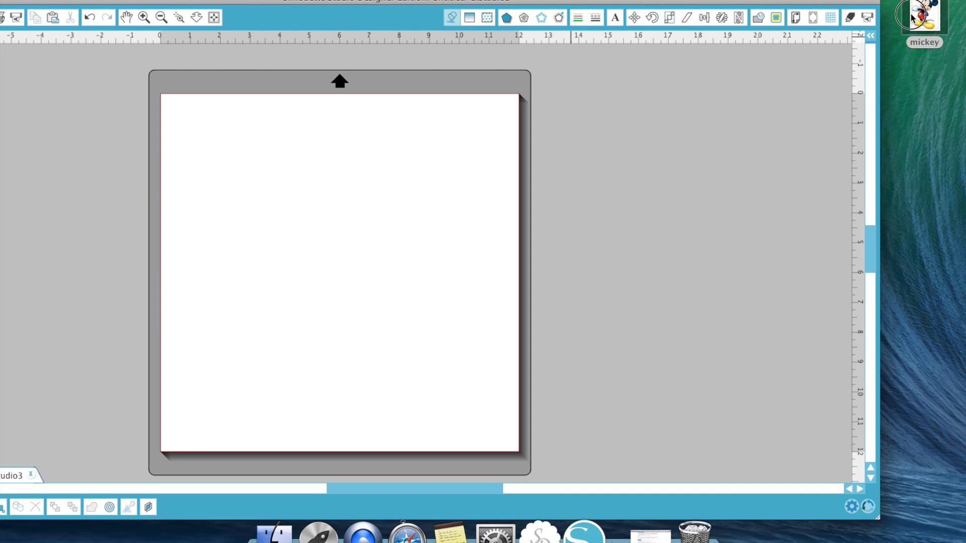
left_click_drag(912, 16, 420, 190)
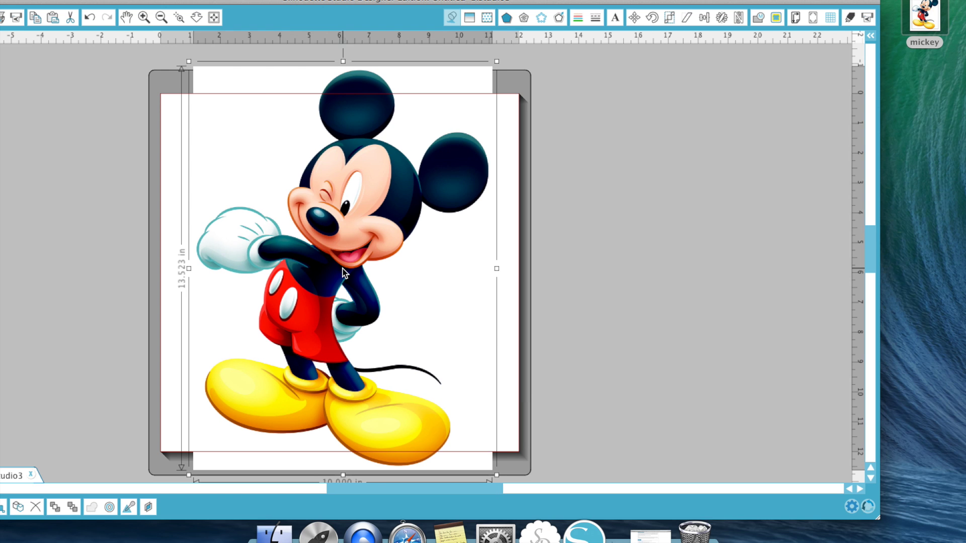
- Scale the Mickey image to 10.00 in tall (7.395 in wide) and deselect it
left_click(669, 17)
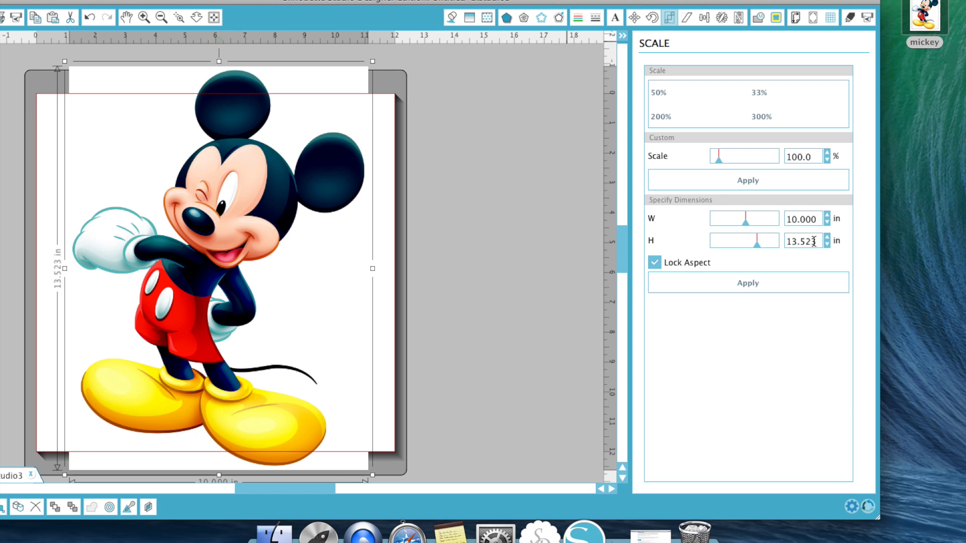
left_click_drag(813, 242, 759, 240)
type("10.00")
key("Return")
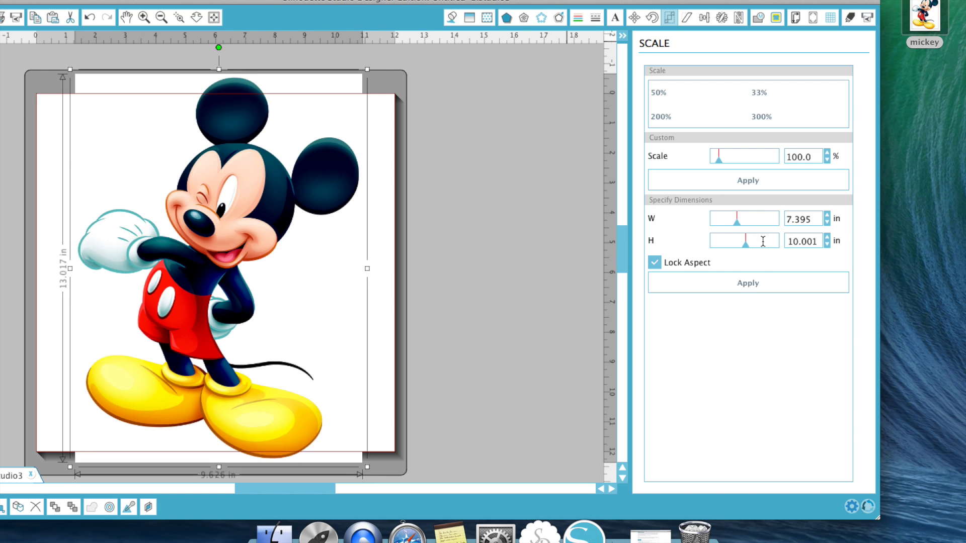
left_click(490, 336)
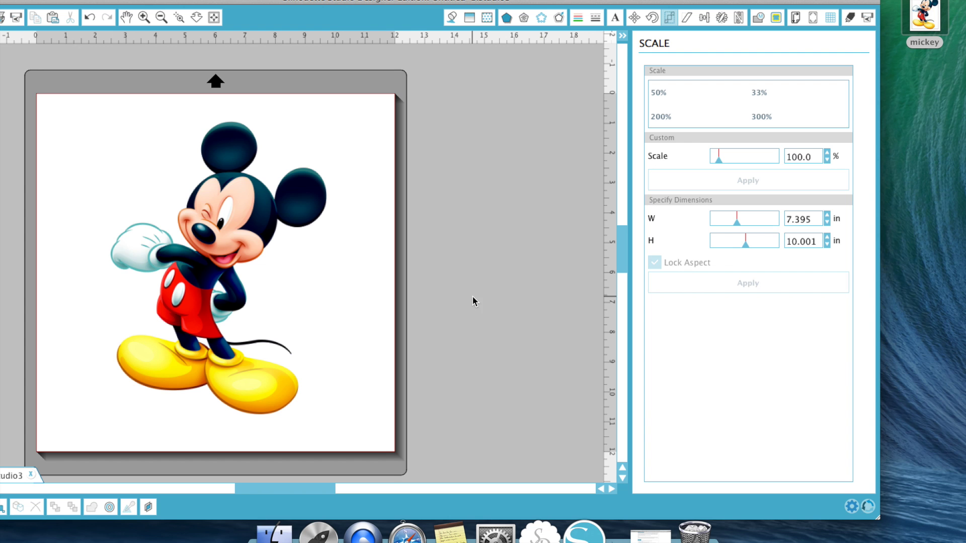
- Bring up the Trace options and maximise the Silhouette Studio window
left_click(776, 18)
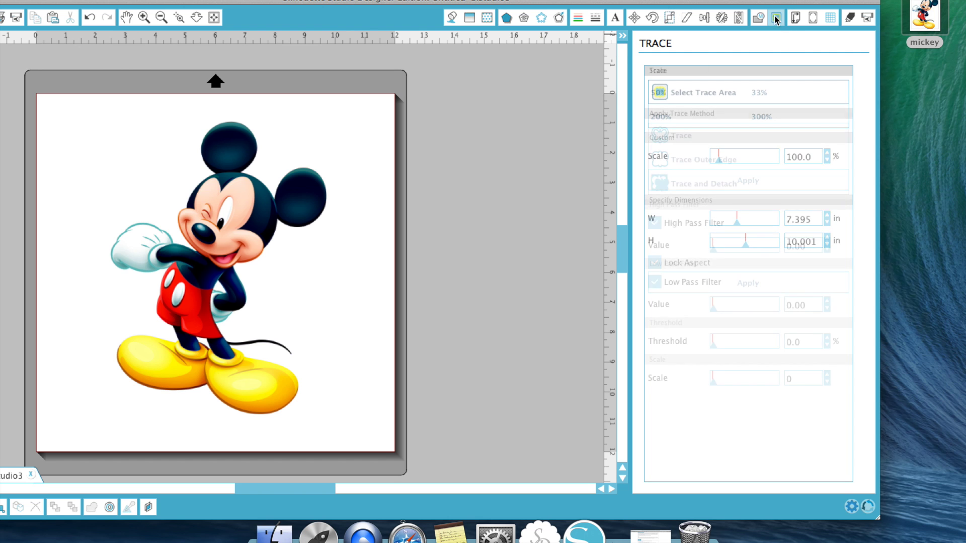
double_click(759, 4)
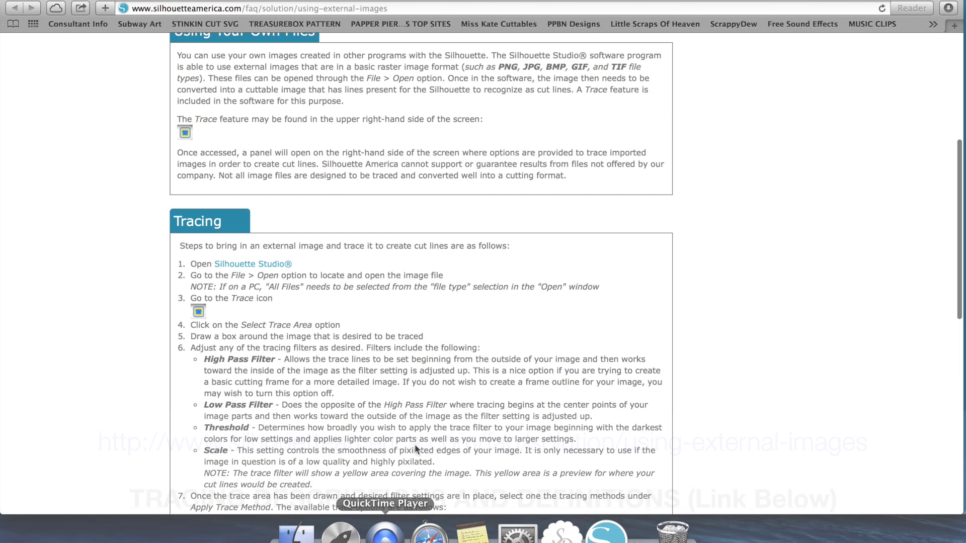
- Read the FAQ's steps for tracing an external image, glancing at Silhouette Studio briefly
scroll(454, 312, "up", 3)
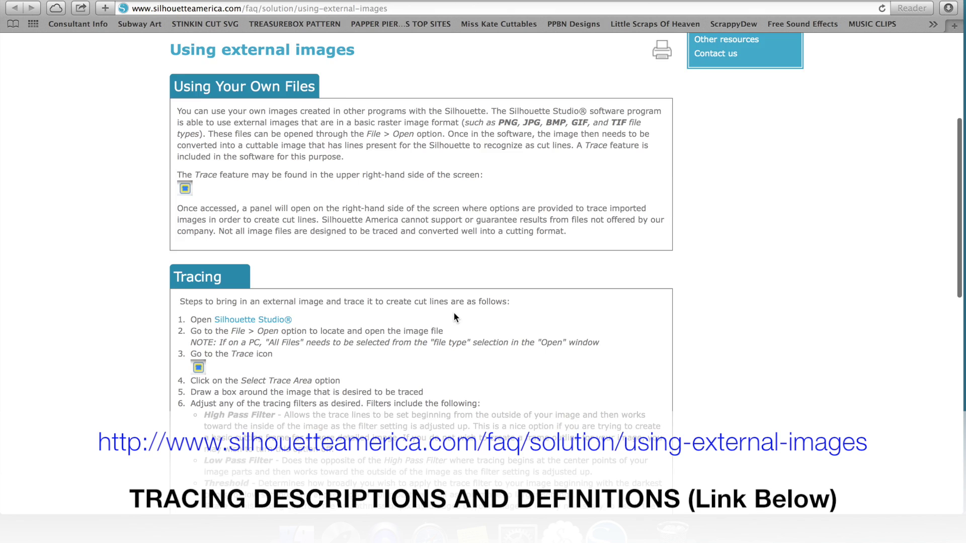
scroll(453, 313, "down", 4)
scroll(454, 314, "down", 5)
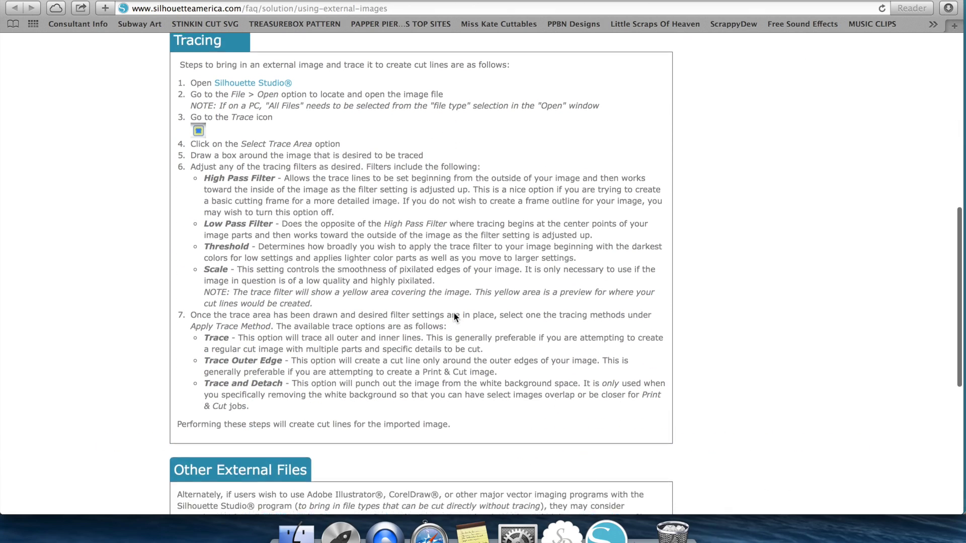
scroll(454, 316, "up", 8)
scroll(454, 312, "down", 8)
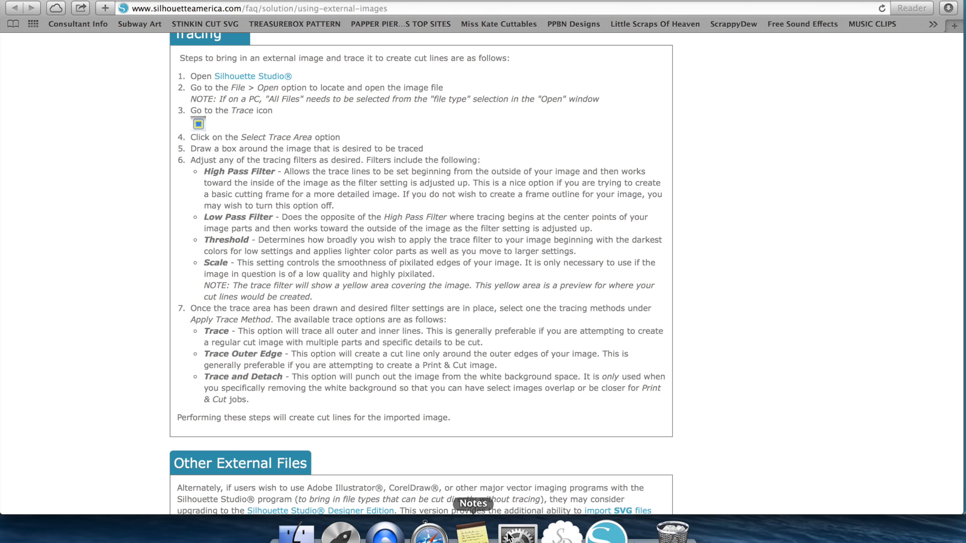
left_click(606, 529)
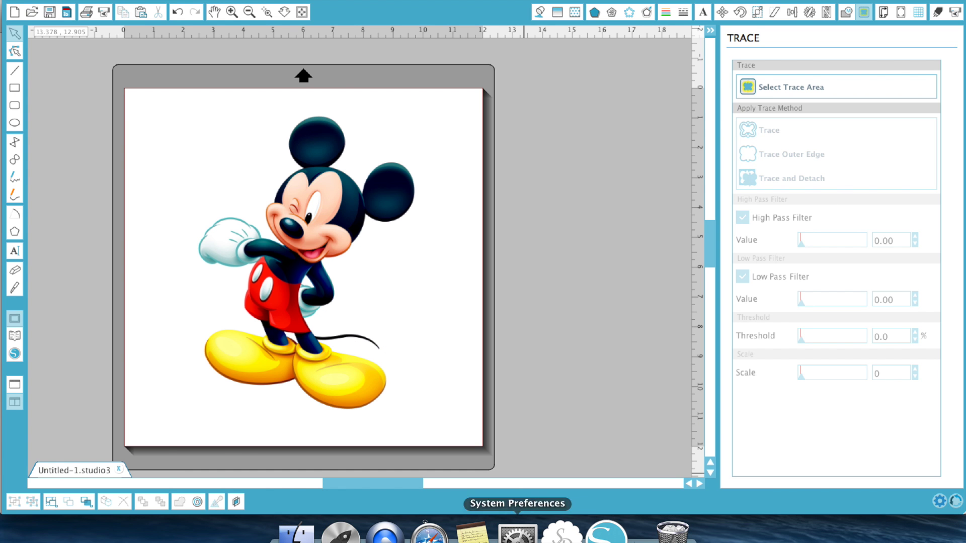
left_click(429, 530)
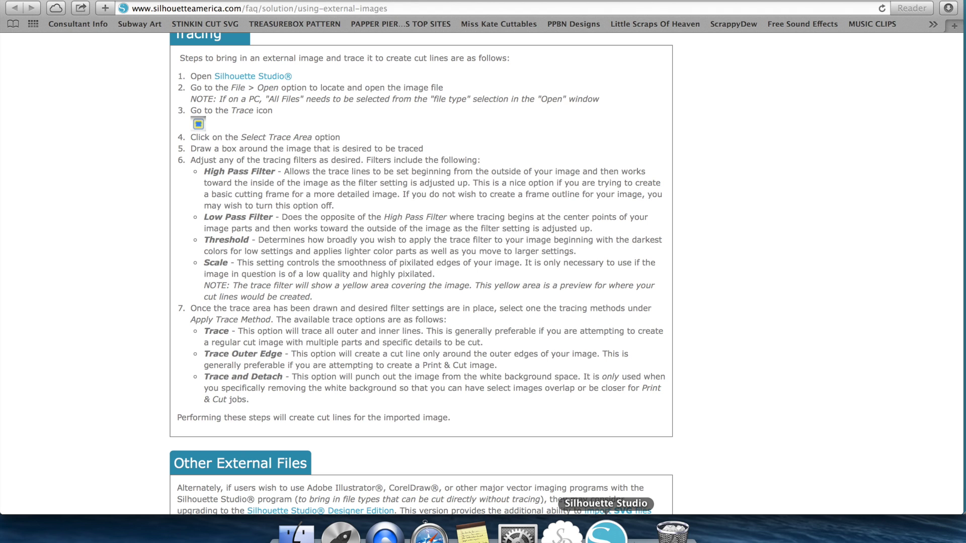
- Return to Silhouette Studio, where the Trace panel sits beside the resized Mickey image
left_click(606, 530)
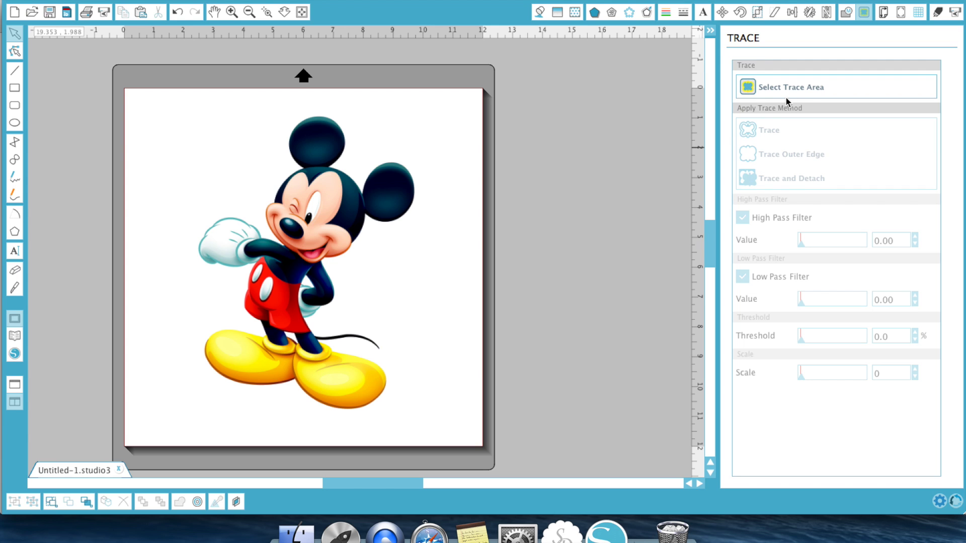
- Draw a trace area around Mickey and adjust it to 7.817 × 10.153 in
left_click(805, 89)
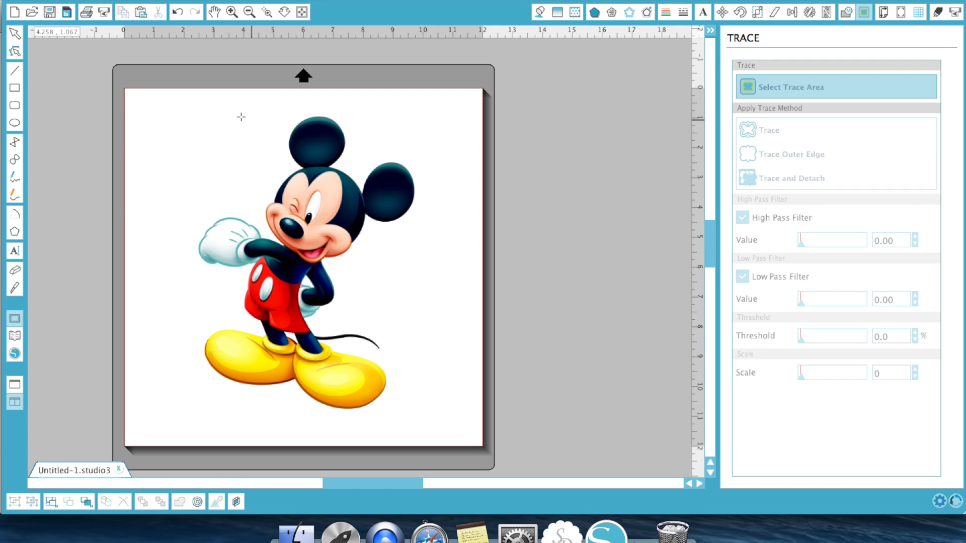
mouse_move(190, 114)
left_mouse_down()
mouse_move(355, 175)
mouse_move(416, 276)
mouse_move(440, 382)
mouse_move(425, 416)
mouse_move(431, 427)
left_mouse_up()
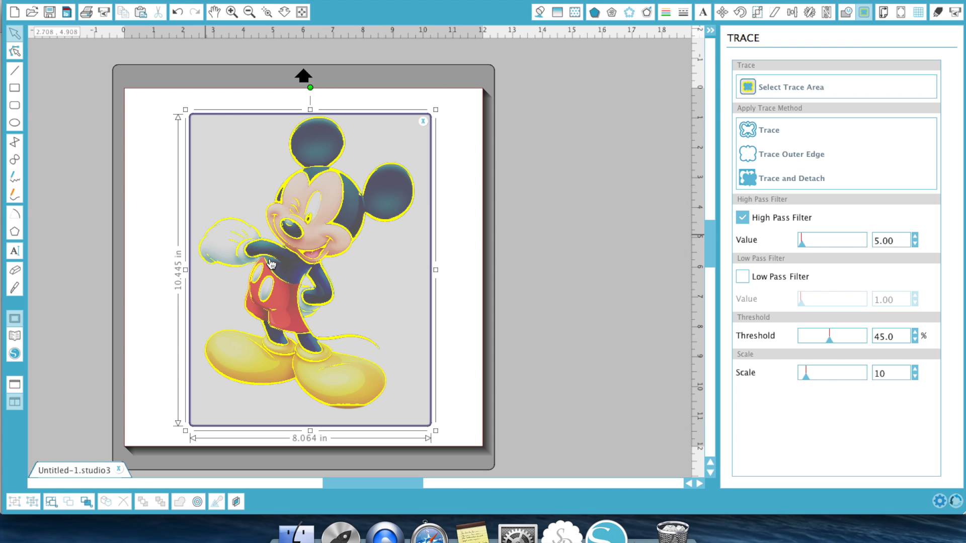
left_click_drag(310, 431, 310, 422)
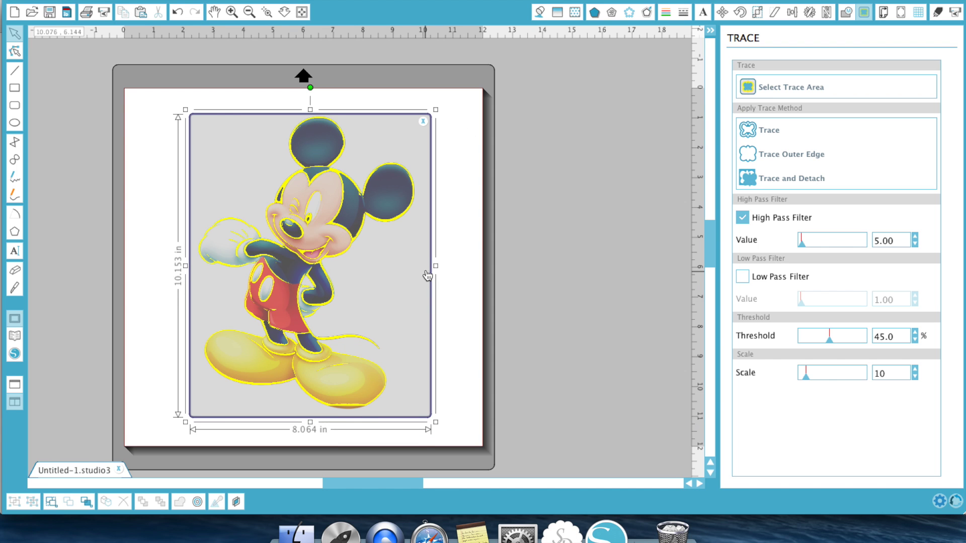
left_click_drag(435, 265, 428, 266)
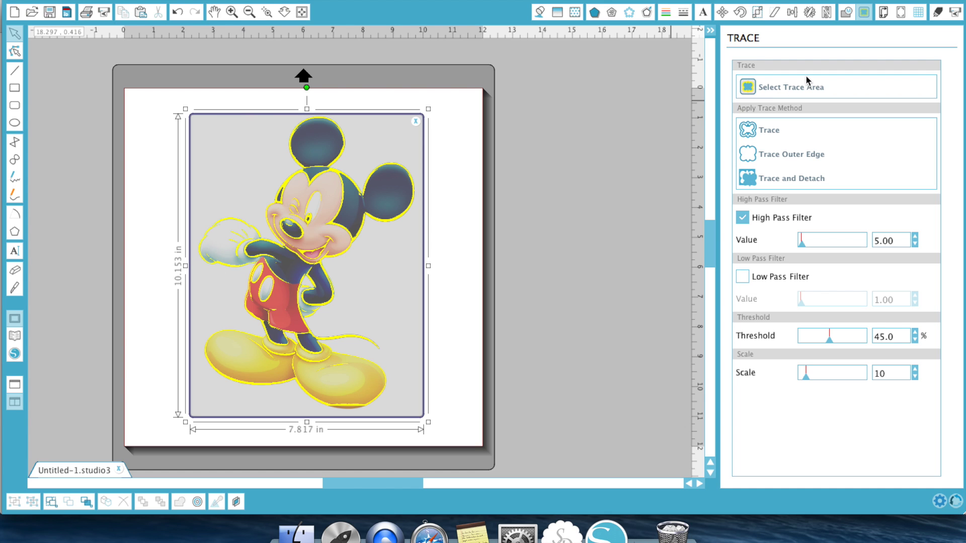
- Turn off the high pass filter, raise threshold to 100, and nudge trace scale to about 17
left_click(745, 217)
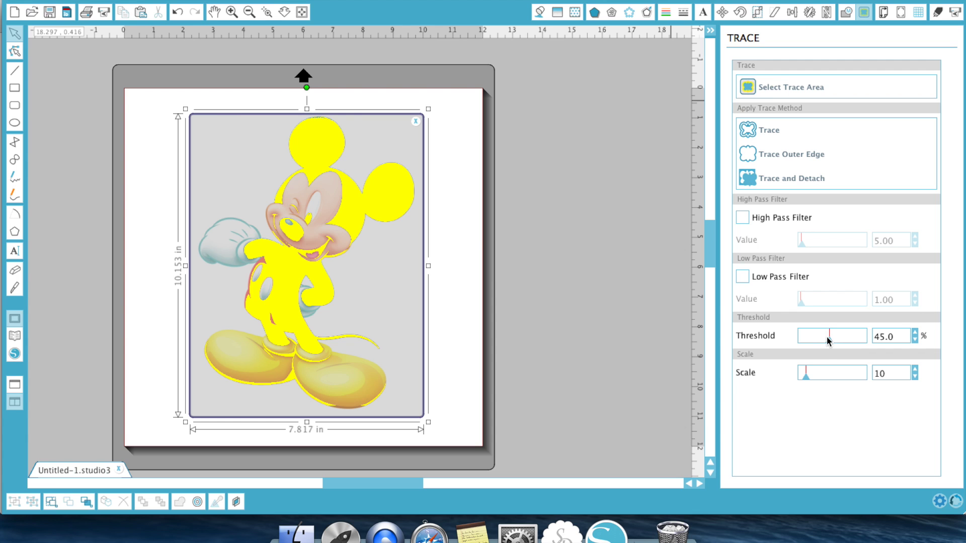
left_click_drag(832, 340, 887, 347)
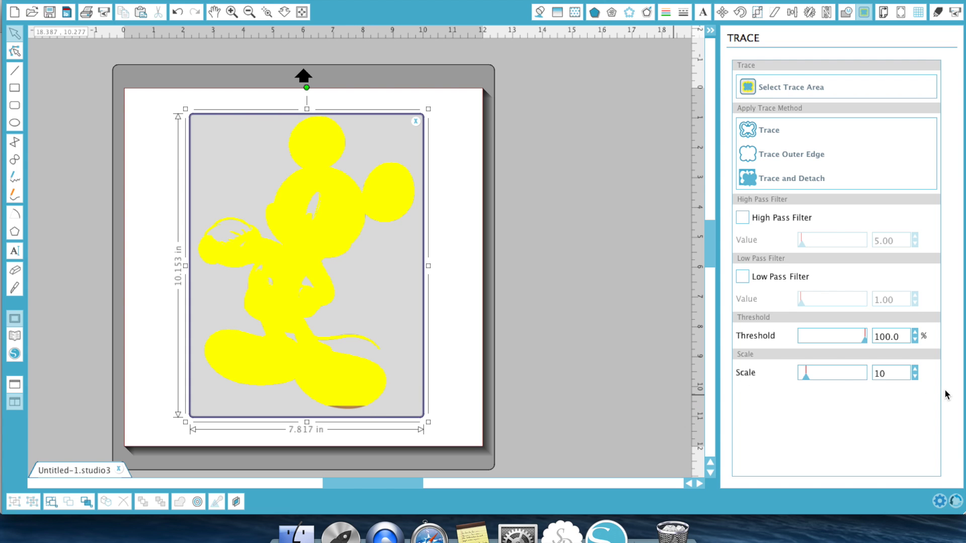
left_click(915, 371)
left_click(915, 371)
left_click(915, 370)
left_click(914, 370)
left_click(915, 370)
left_click(915, 370)
left_click(915, 370)
left_click(915, 370)
left_click(915, 370)
left_click(915, 370)
left_click(914, 378)
left_click(914, 377)
left_click(915, 378)
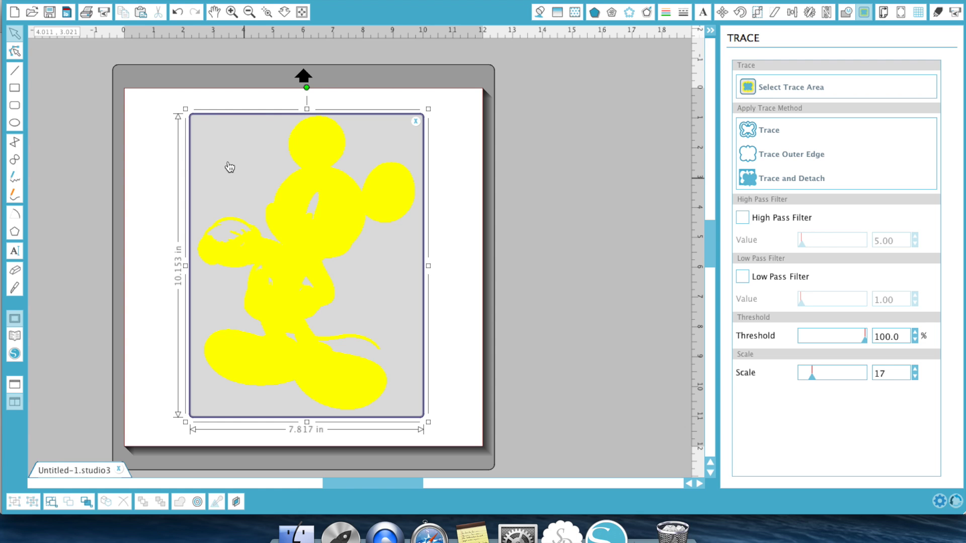
- Check the trace preview zoomed in and settle the trace scale at 15
left_click(231, 11)
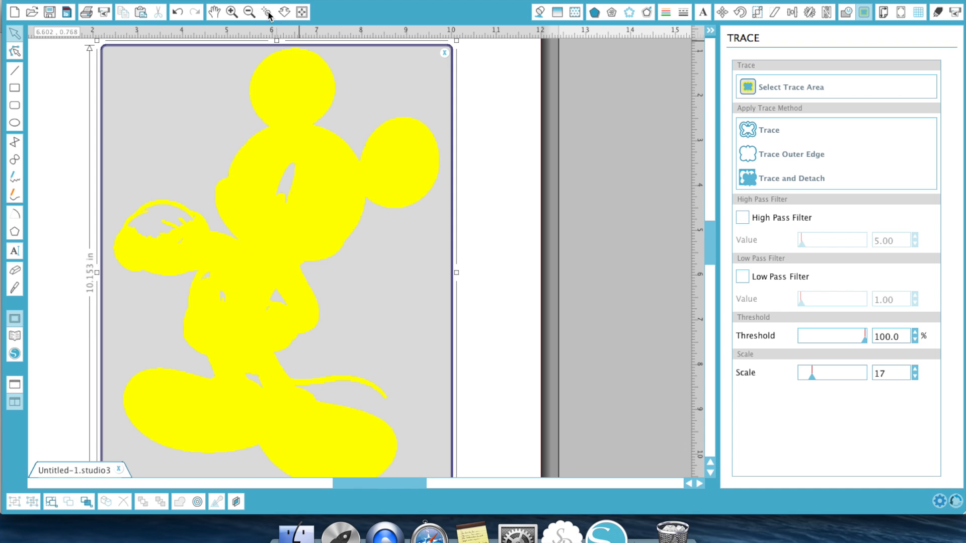
left_click(251, 12)
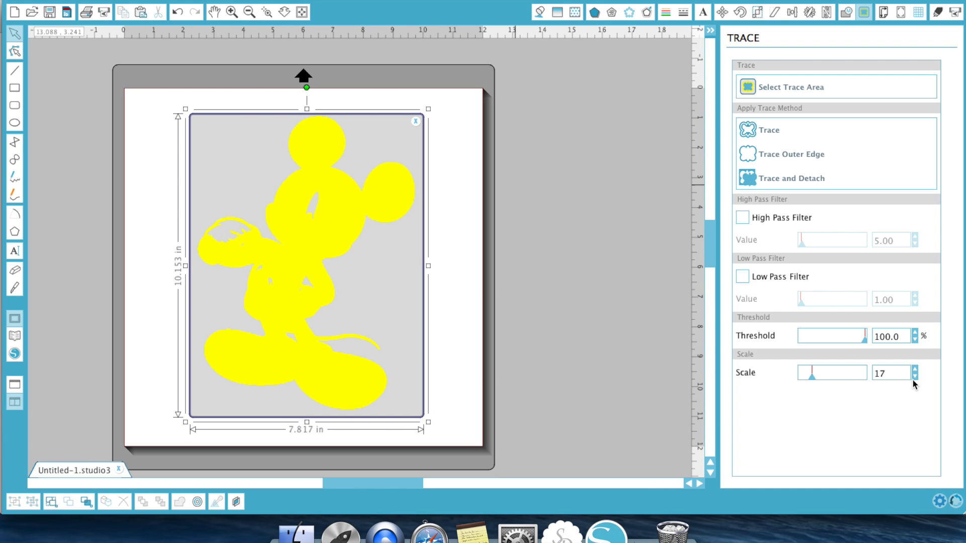
left_click(914, 379)
left_click(914, 378)
left_click(914, 378)
left_click(914, 369)
- Trace Mickey's outer edge, then try moving the image off the outline and undo it
left_click(783, 153)
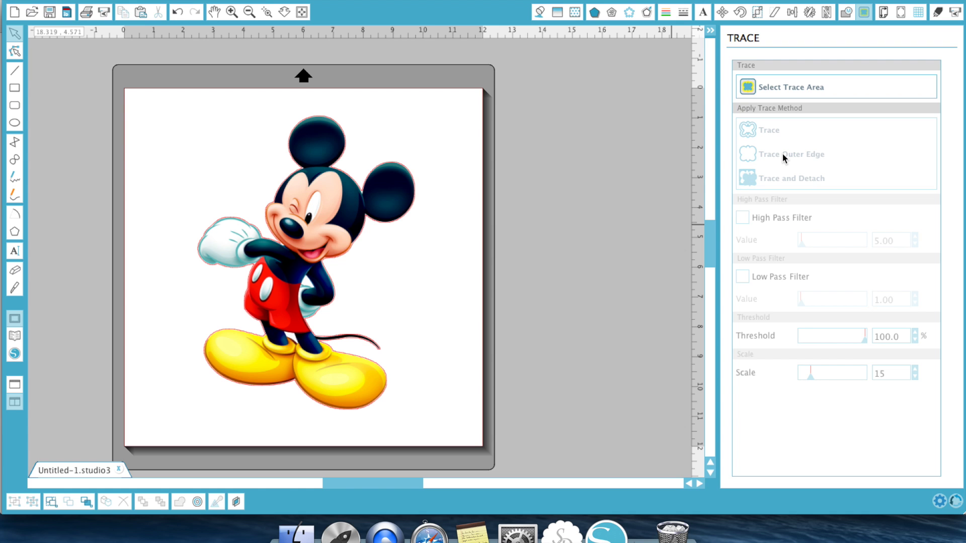
left_click(291, 260)
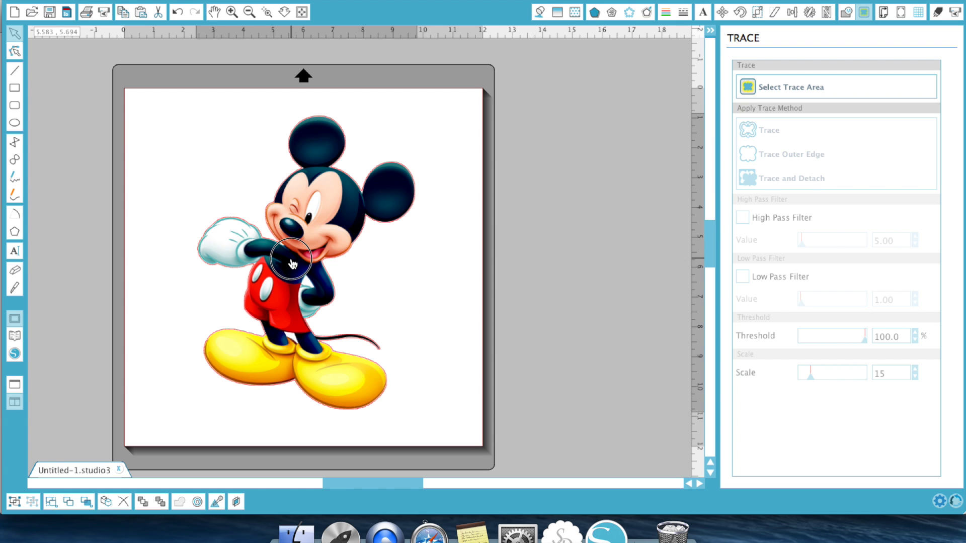
left_click_drag(292, 260, 464, 286)
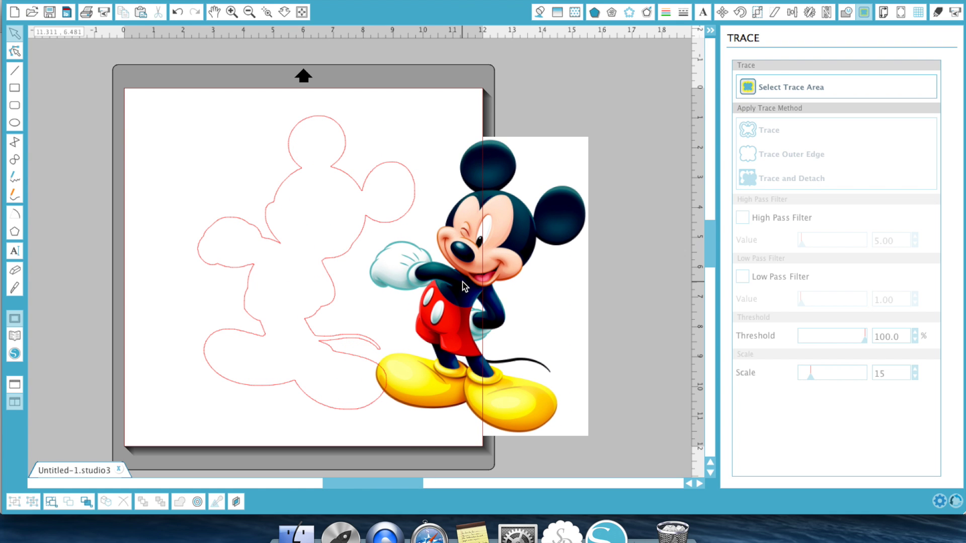
left_click(178, 12)
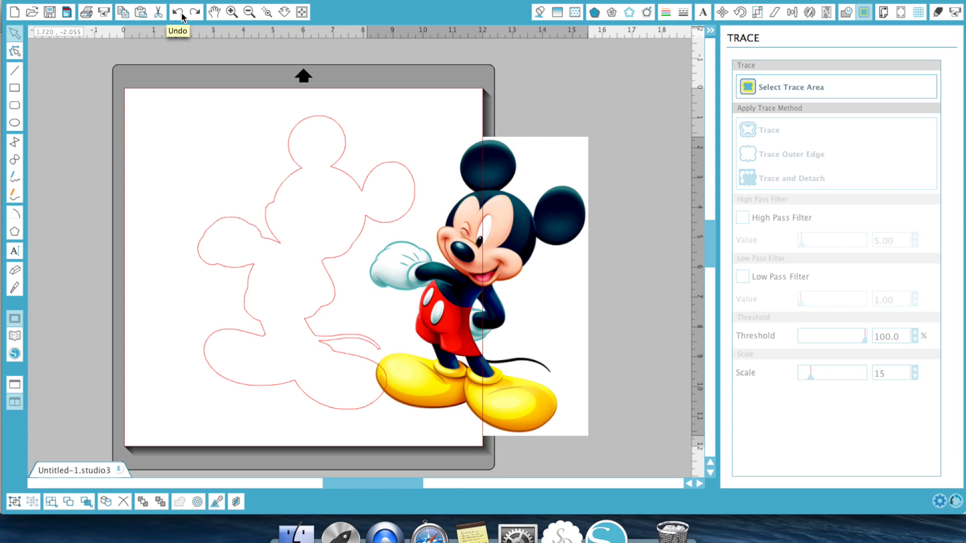
left_click(182, 16)
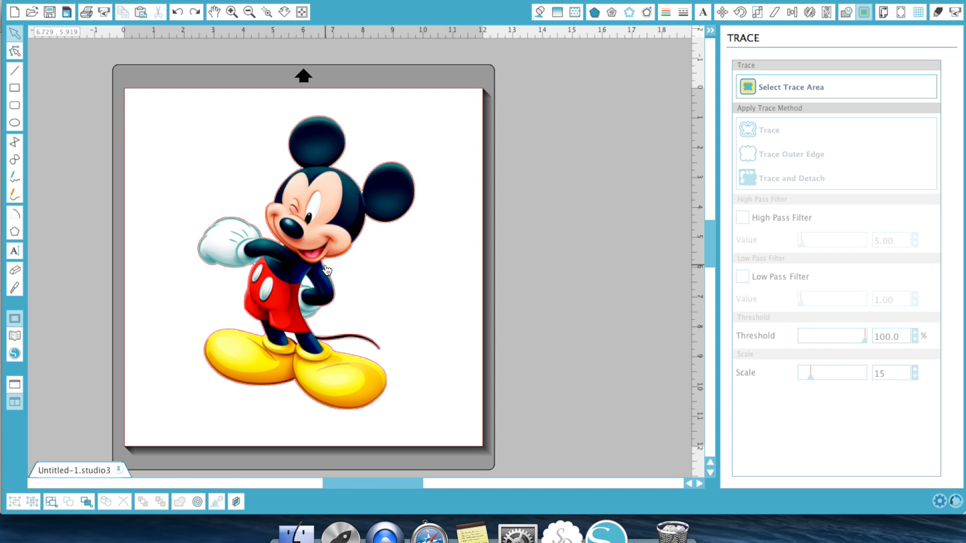
- Delete the red outer-edge outline and move the Mickey image back onto the mat
left_click_drag(326, 270, 532, 264)
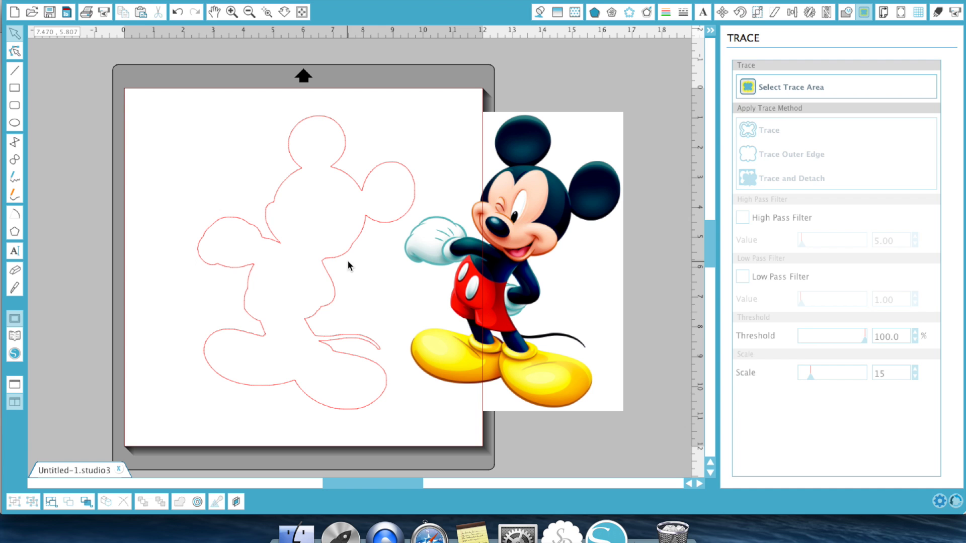
left_click(337, 260)
key("Delete")
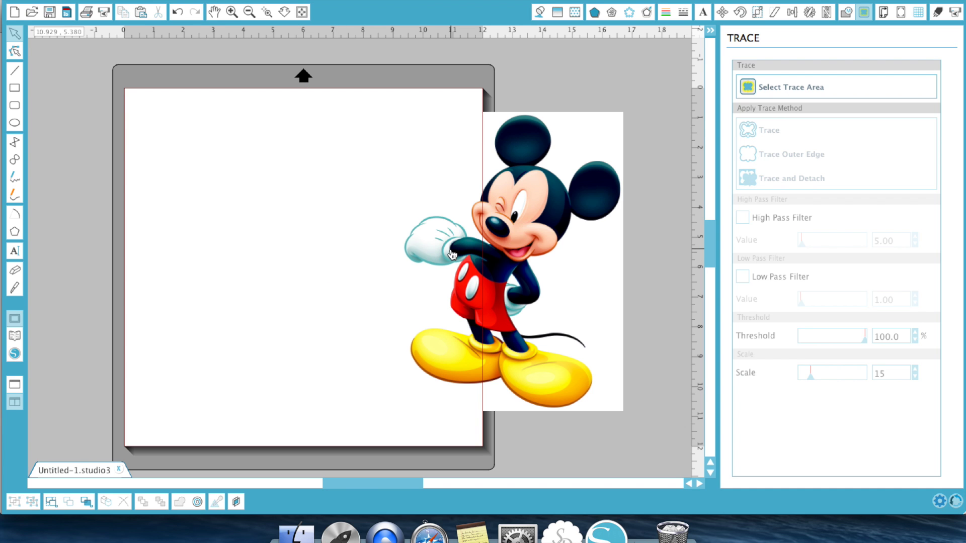
left_click_drag(451, 254, 271, 254)
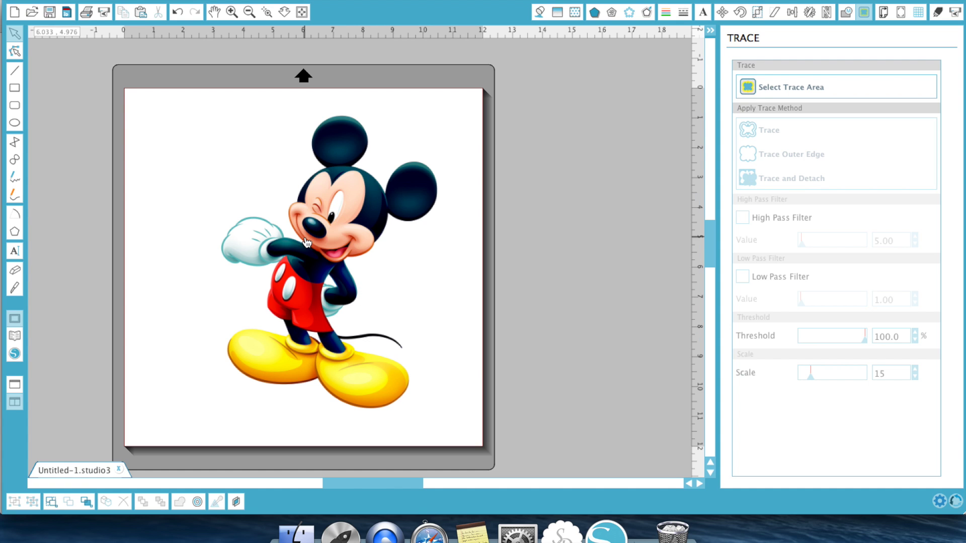
- Mark a trace area around Mickey and run a full Trace: high pass off, threshold 100, scale 15
left_click(809, 87)
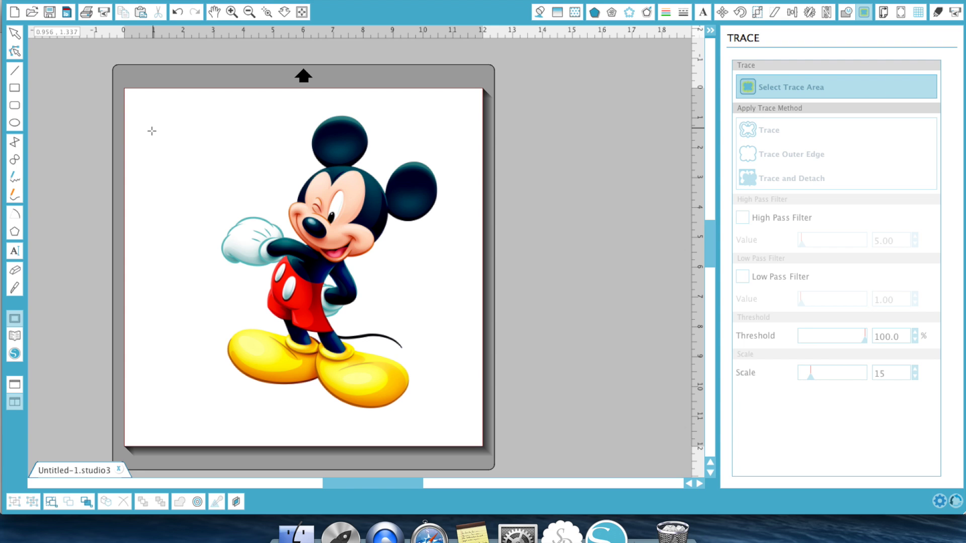
mouse_move(201, 112)
left_mouse_down()
mouse_move(327, 120)
mouse_move(429, 280)
mouse_move(442, 403)
mouse_move(456, 424)
left_mouse_up()
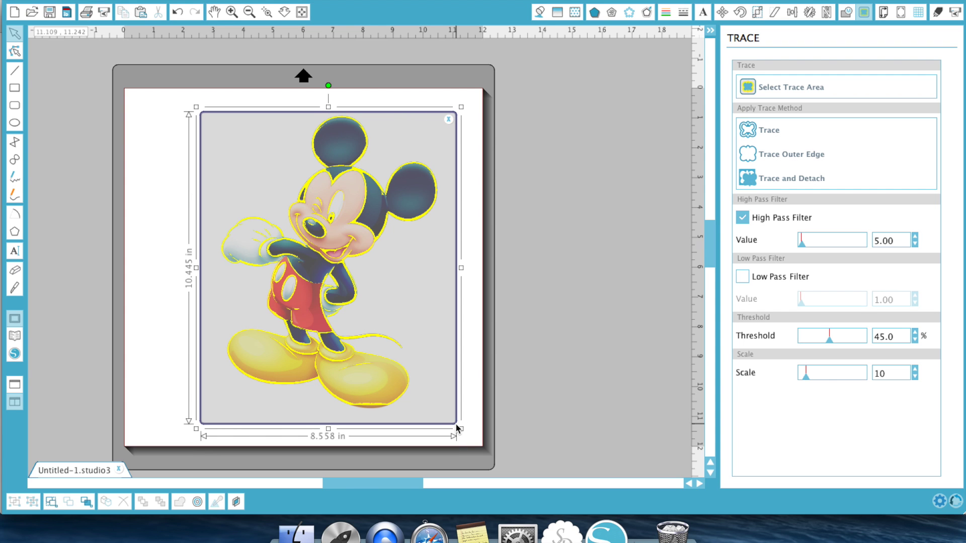
left_click(742, 218)
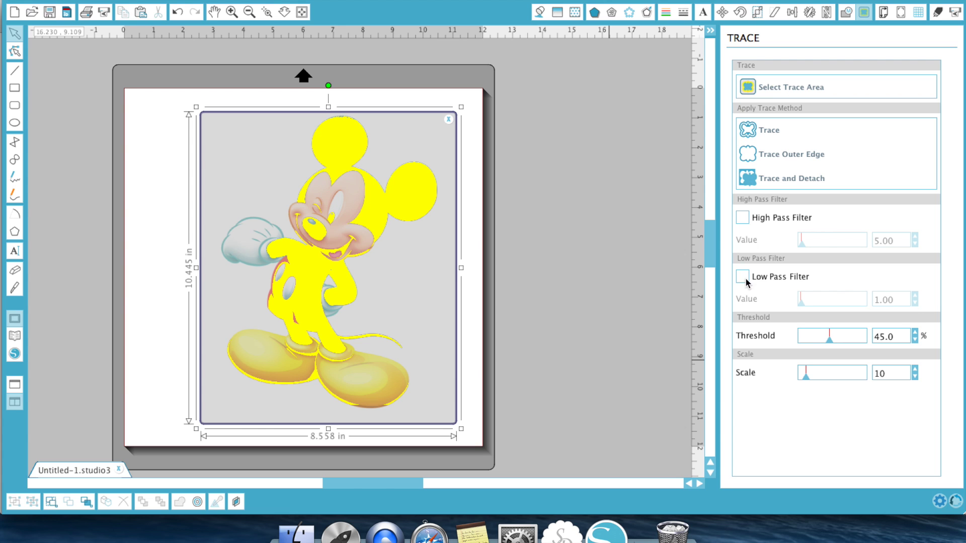
left_click_drag(831, 337, 881, 348)
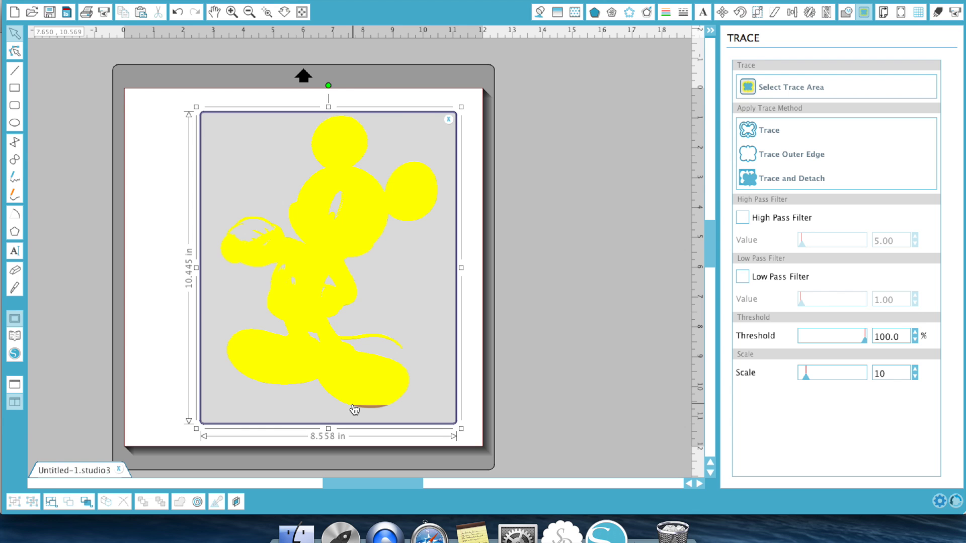
left_click(915, 373)
left_click(915, 373)
left_click(915, 374)
left_click(916, 376)
left_click(915, 376)
left_click(760, 131)
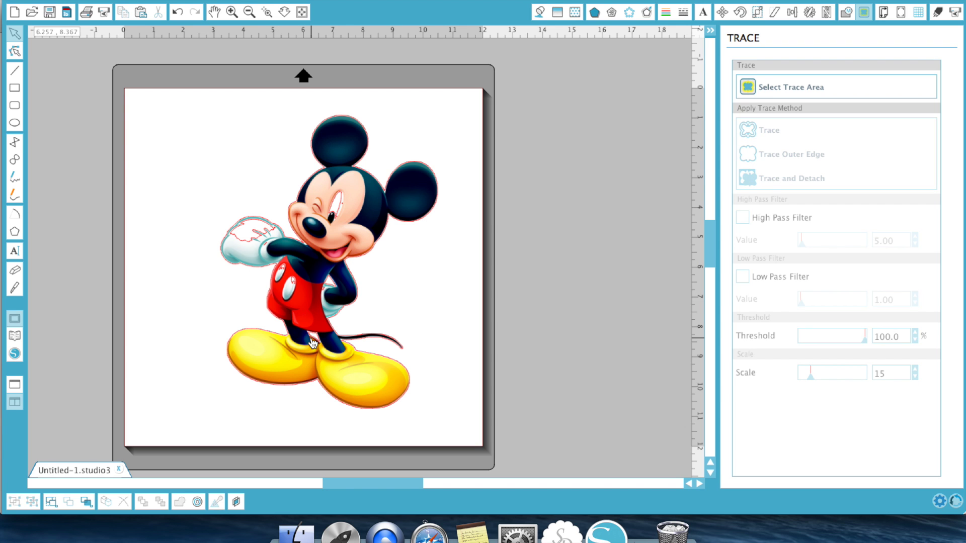
- Move the Mickey image off its red trace outline and release the outline's compound path
left_click(310, 265)
left_click_drag(310, 266, 519, 275)
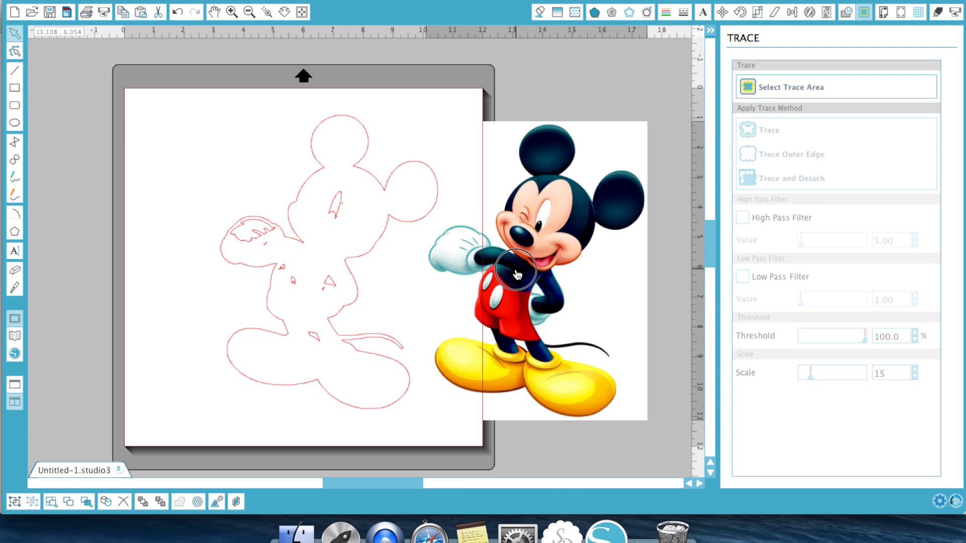
left_click(330, 284)
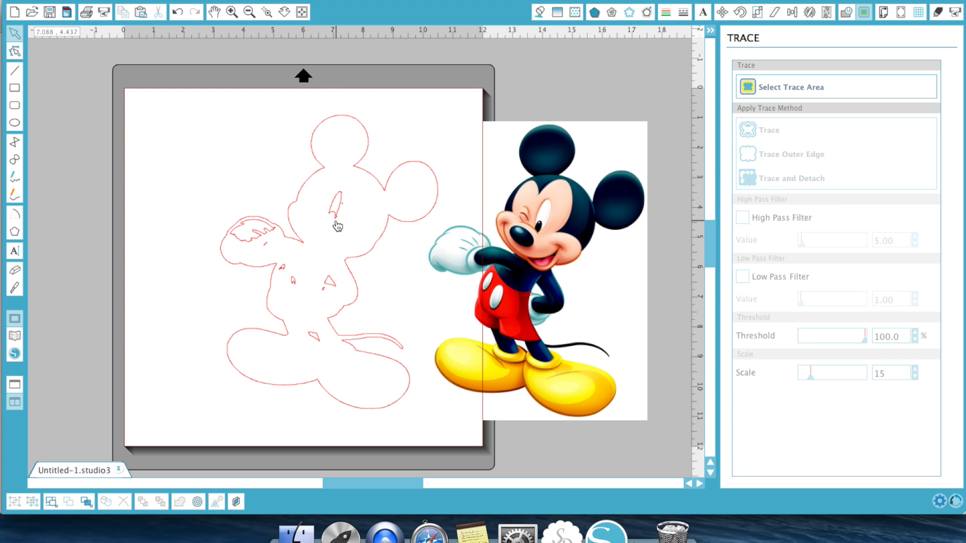
mouse_move(338, 222)
left_mouse_down()
mouse_move(287, 216)
mouse_move(331, 228)
left_mouse_up()
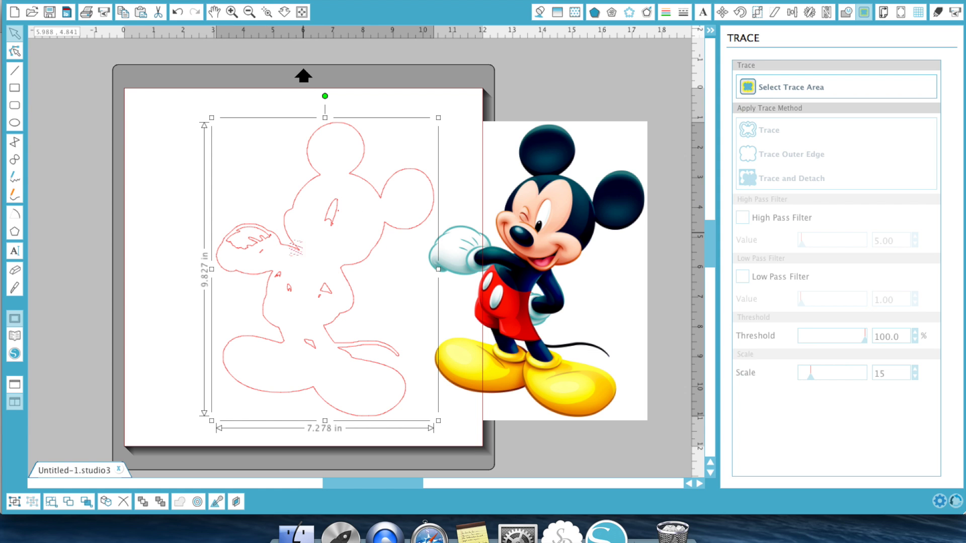
right_click(325, 248)
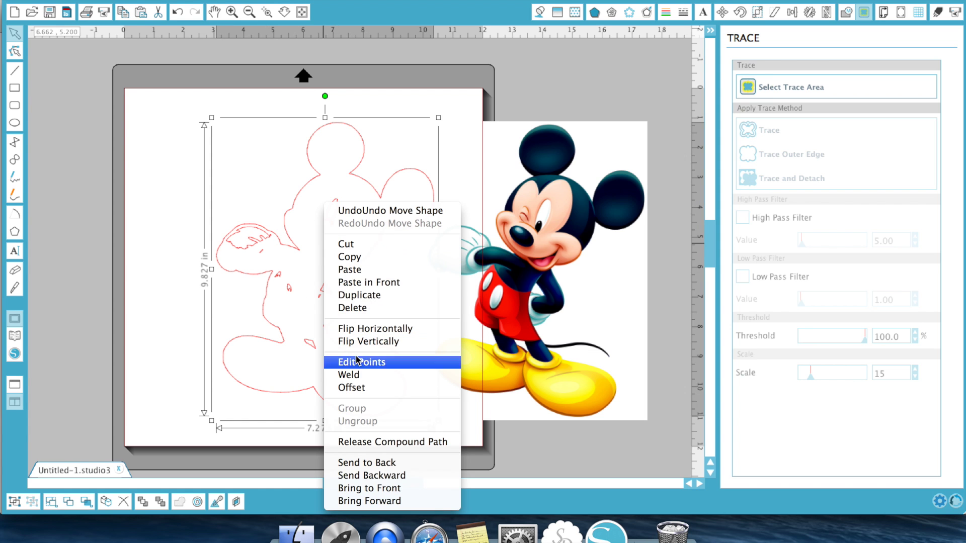
left_click(370, 442)
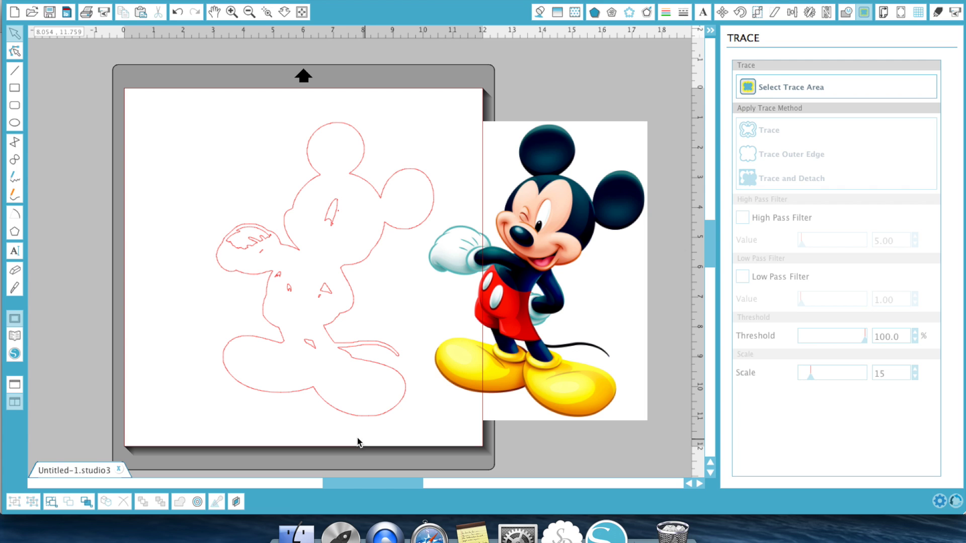
- Delete the stray trace fragments, including the inner hand pieces, eye outline and tiny dot
left_click(318, 295)
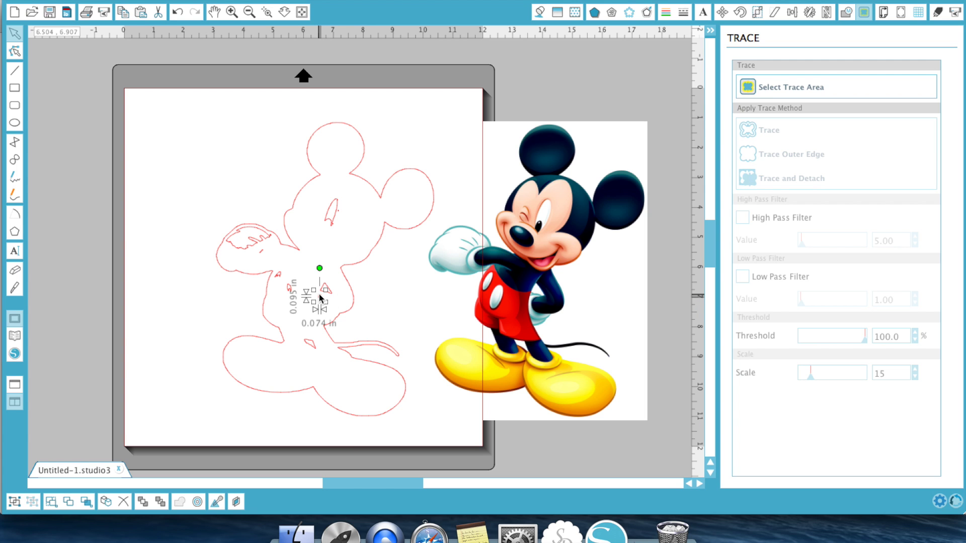
key("Delete")
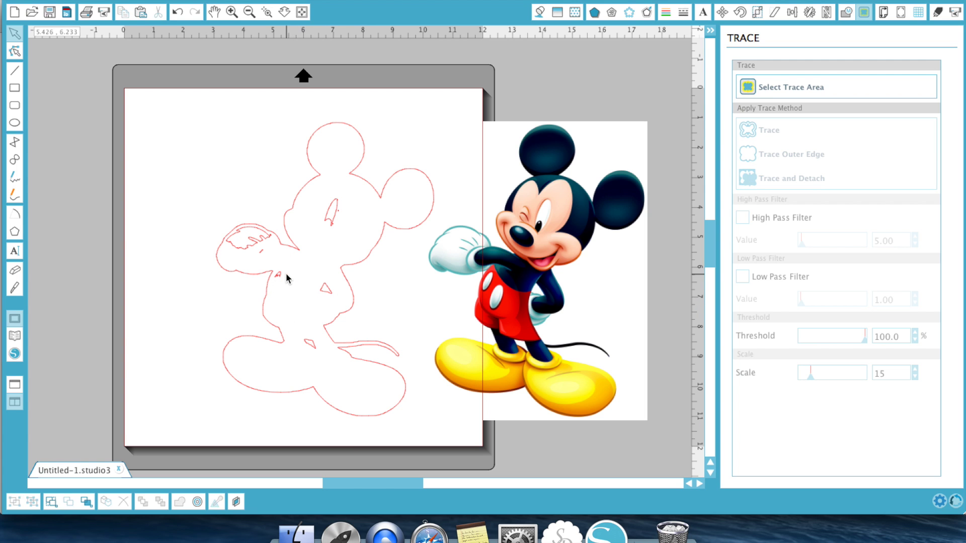
left_click(288, 290)
key("Delete")
left_click(257, 248)
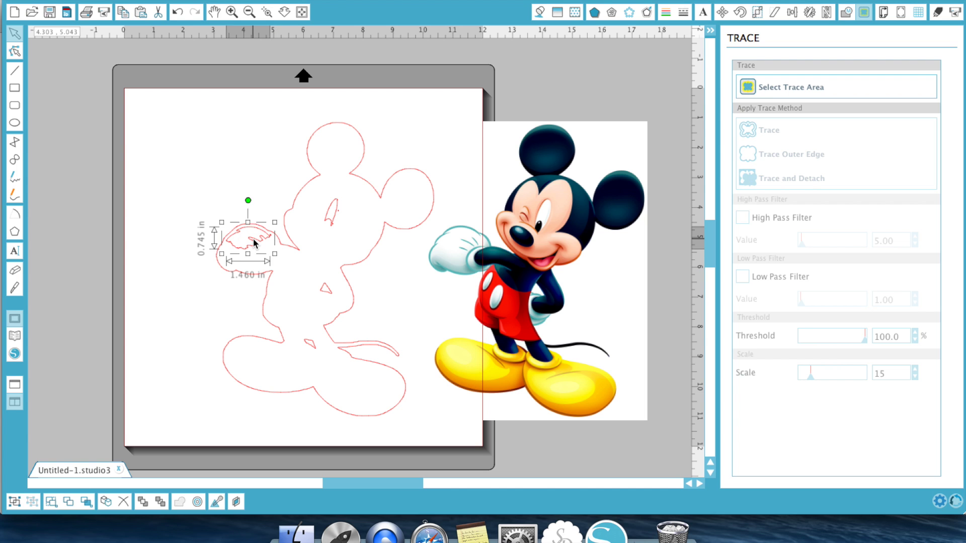
key("Delete")
left_click(271, 244)
key("Delete")
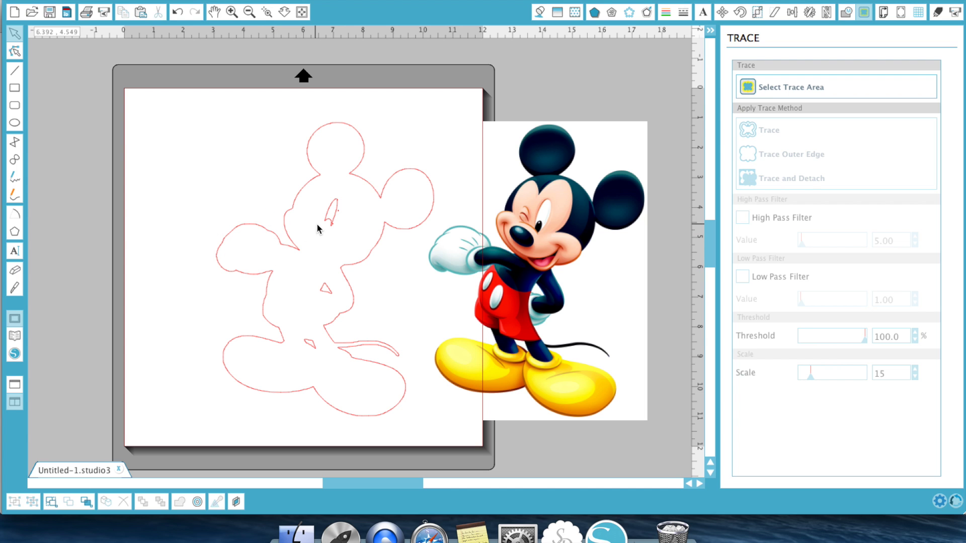
left_click(331, 221)
key("Delete")
left_click(339, 210)
key("Delete")
- Lay the Mickey picture back over the cleaned-up outline on the mat
left_click_drag(527, 260, 582, 267)
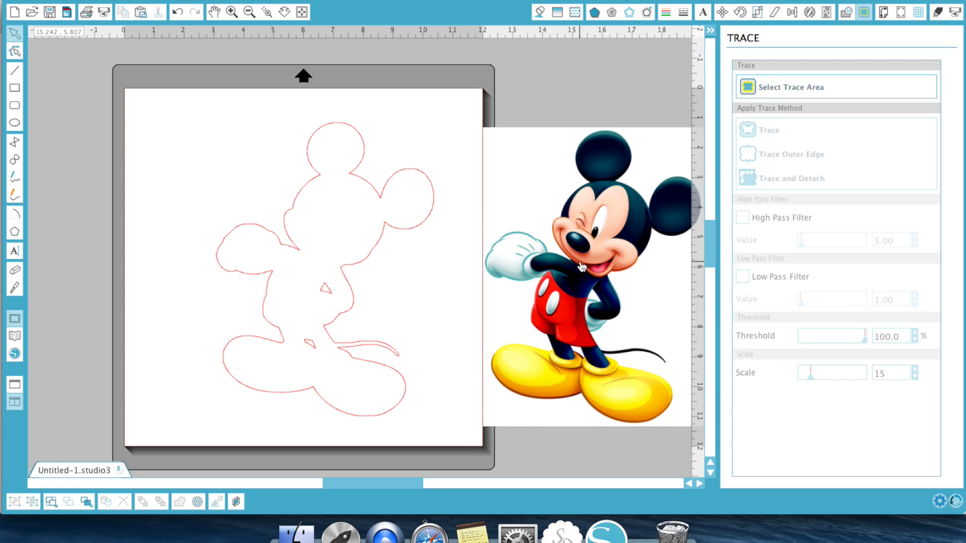
left_click_drag(224, 116, 431, 413)
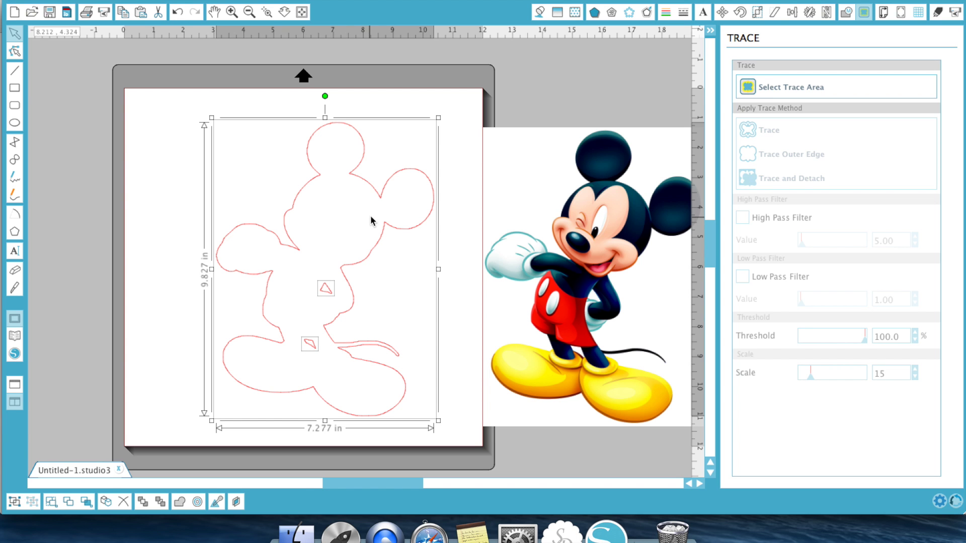
left_click(167, 322)
left_click_drag(535, 350, 279, 338)
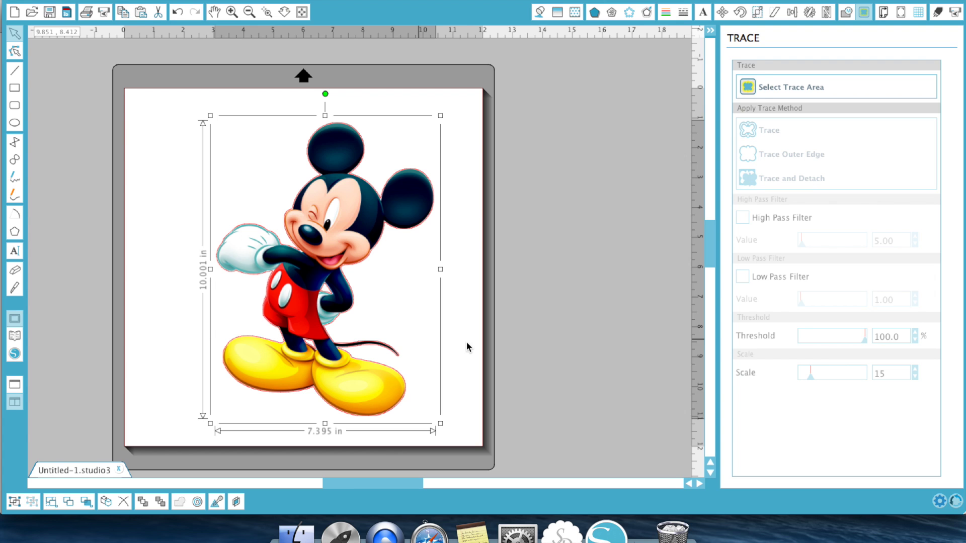
- Delete the Mickey picture, its outer outline, the small red triangle and the last red shape
left_click(652, 339)
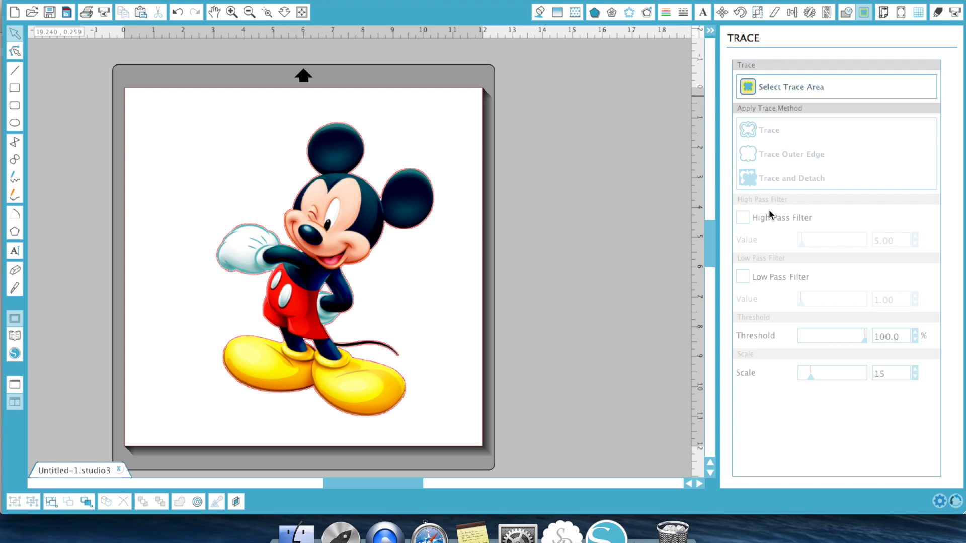
left_click(306, 271)
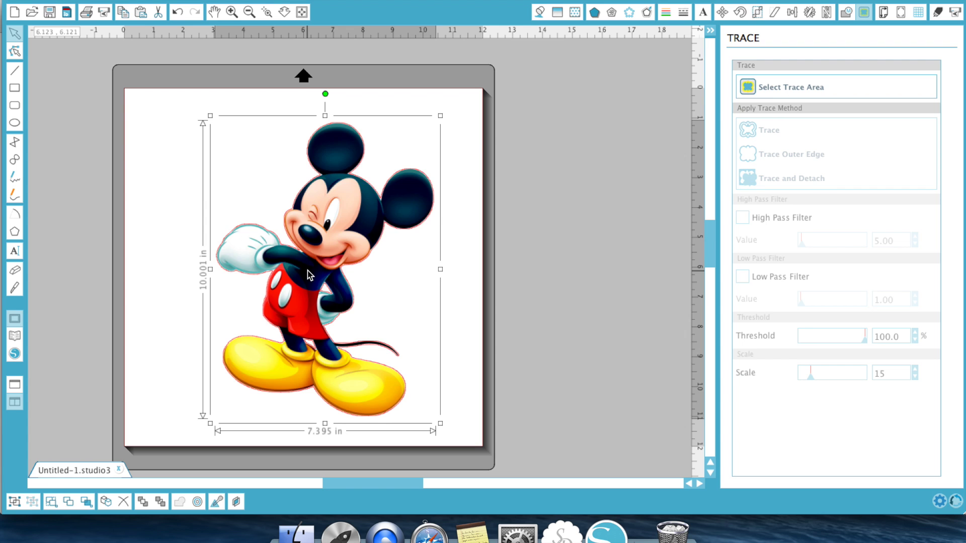
key("Delete")
left_click(354, 258)
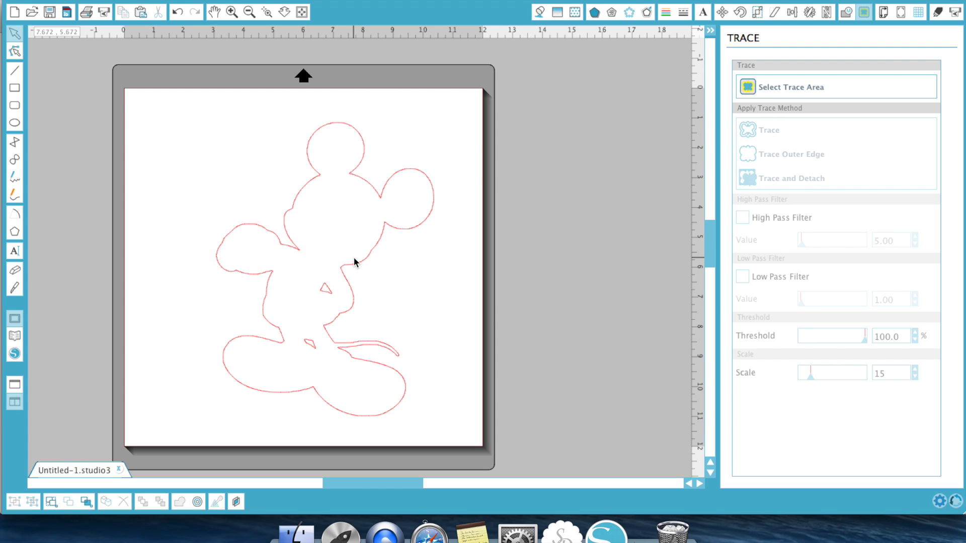
key("Delete")
left_click(328, 283)
key("Delete")
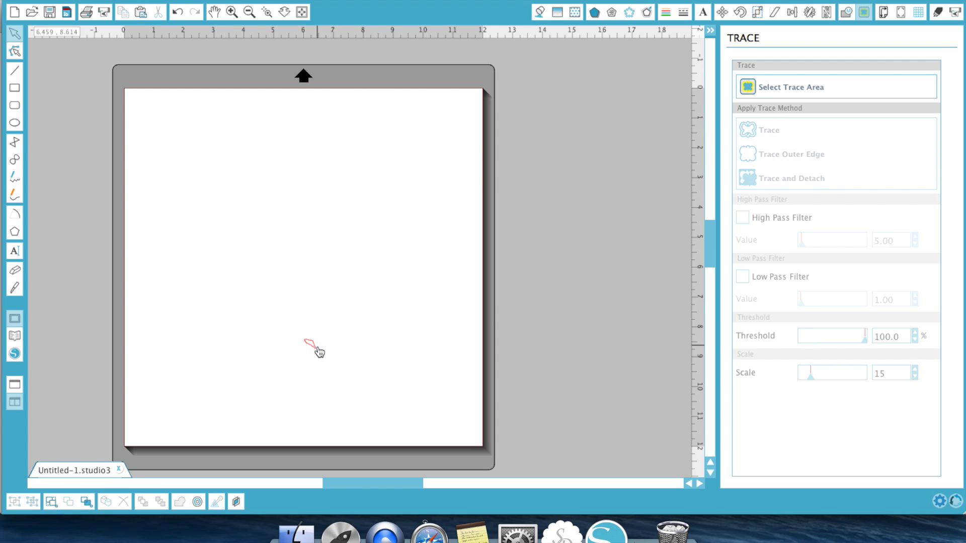
left_click(313, 346)
key("Delete")
- Browse the library, design store and fill patterns, ending on the Scrappydew ALICE IN WONDERLAND folder
left_click(8, 336)
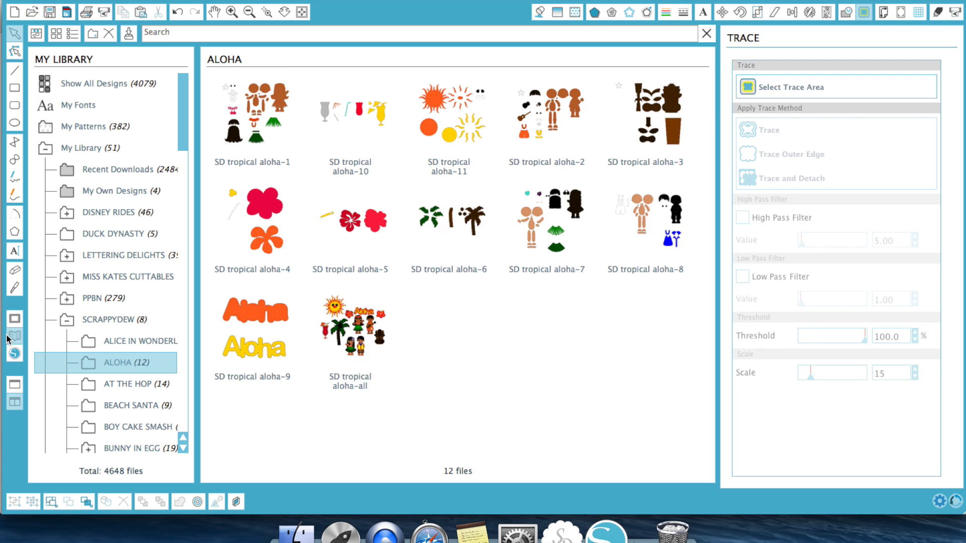
left_click(142, 345)
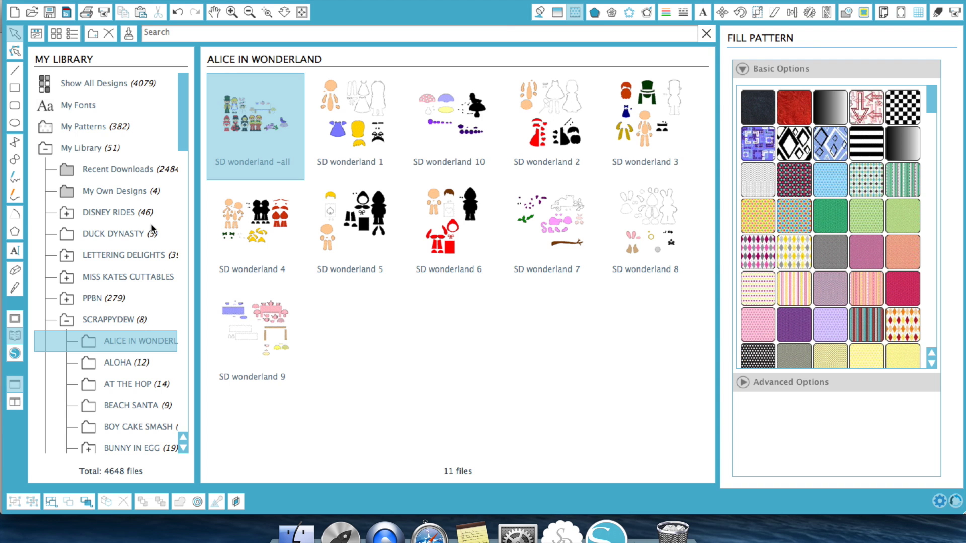
left_click(15, 317)
left_click(14, 346)
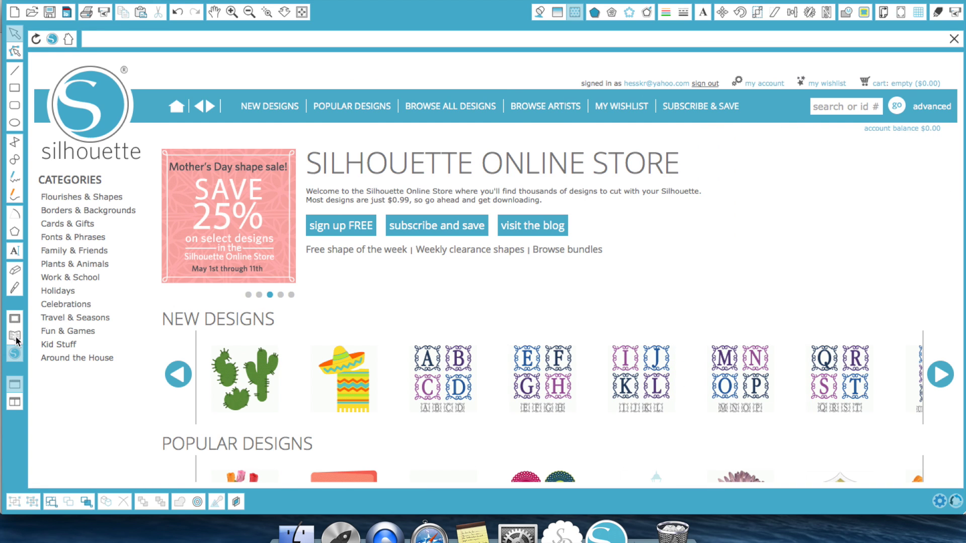
left_click(15, 339)
left_click(150, 137)
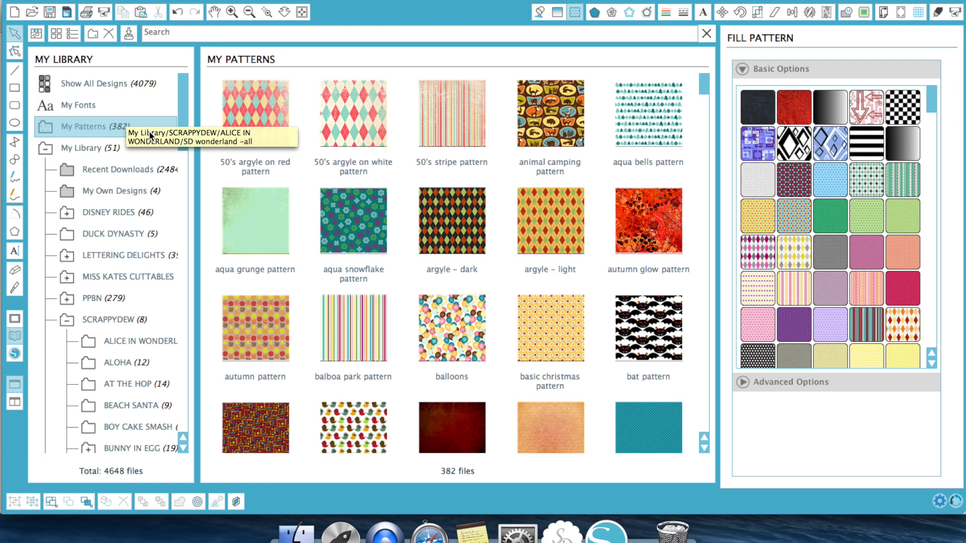
left_click(16, 317)
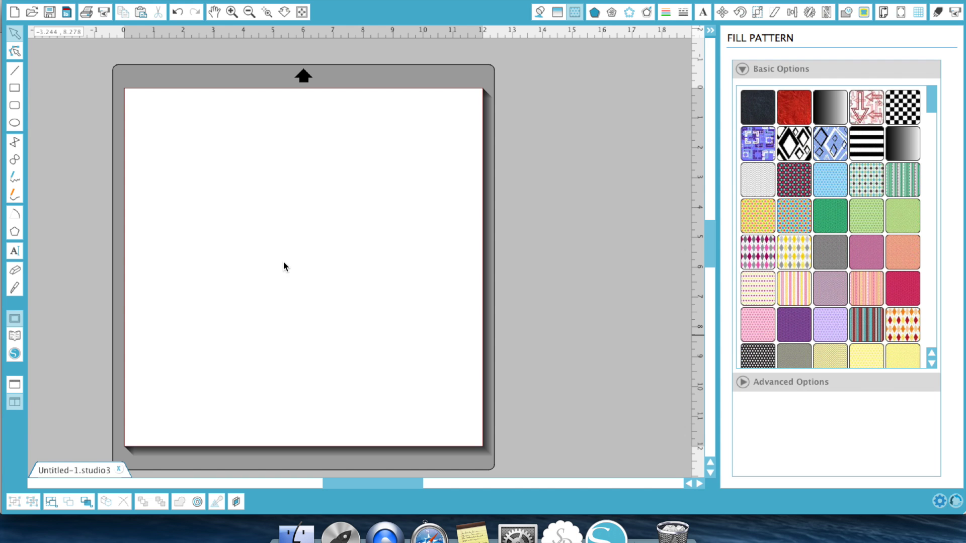
left_click(12, 339)
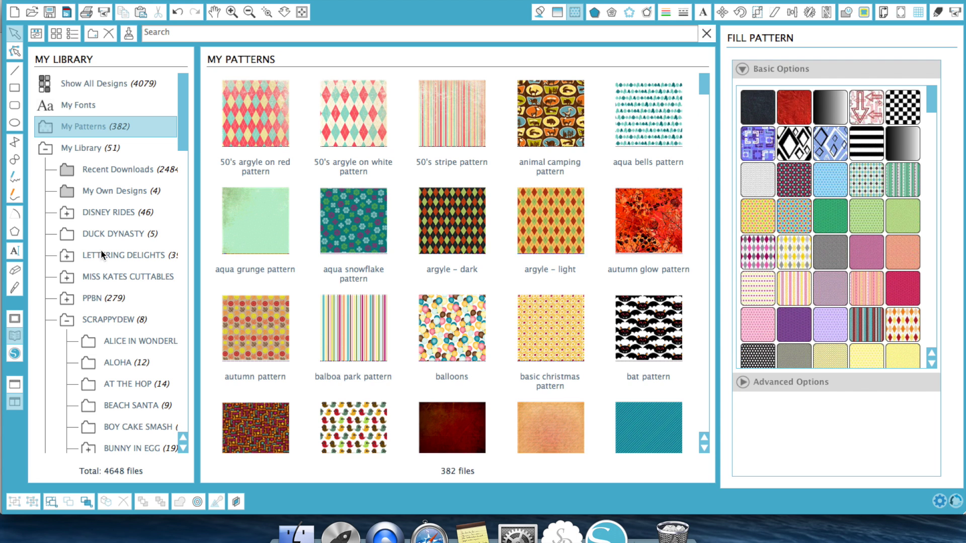
left_click(119, 340)
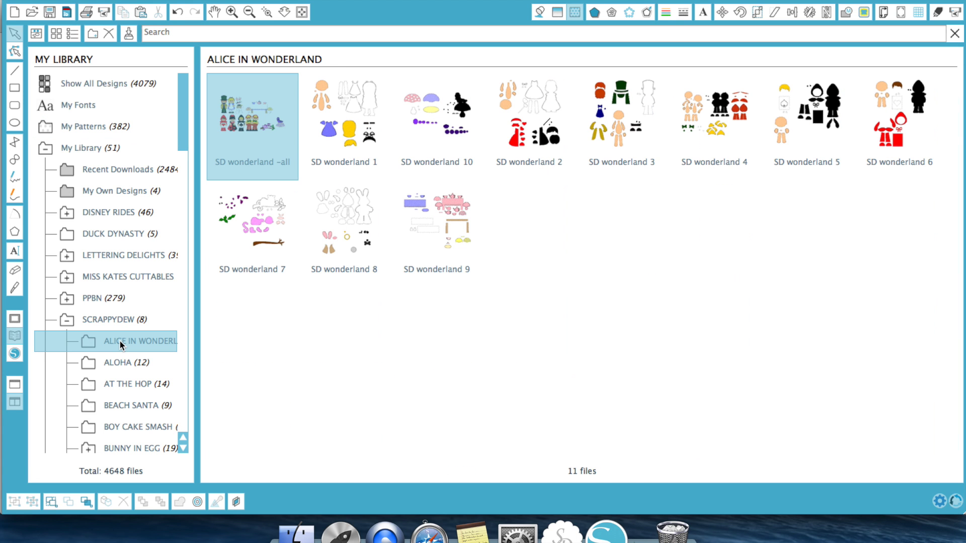
- Place SD wonderland -all at the mat's upper left and enlarge it to 16.859 × 9.453 in
double_click(244, 119)
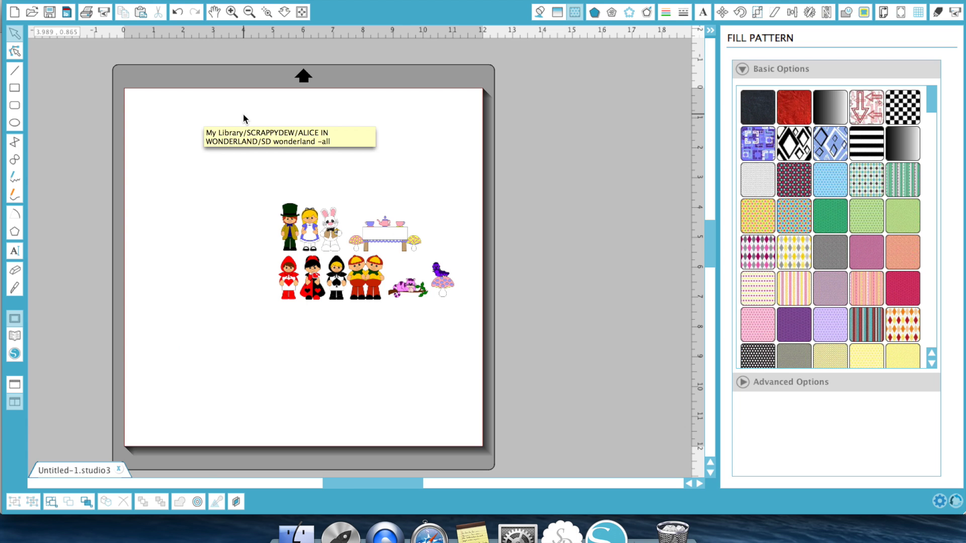
left_click_drag(307, 225, 190, 167)
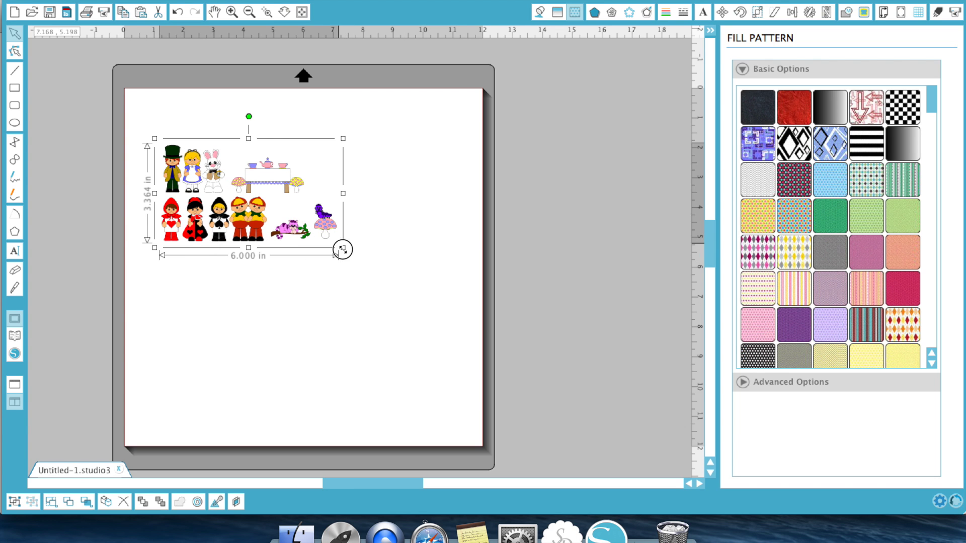
left_click_drag(343, 250, 534, 430)
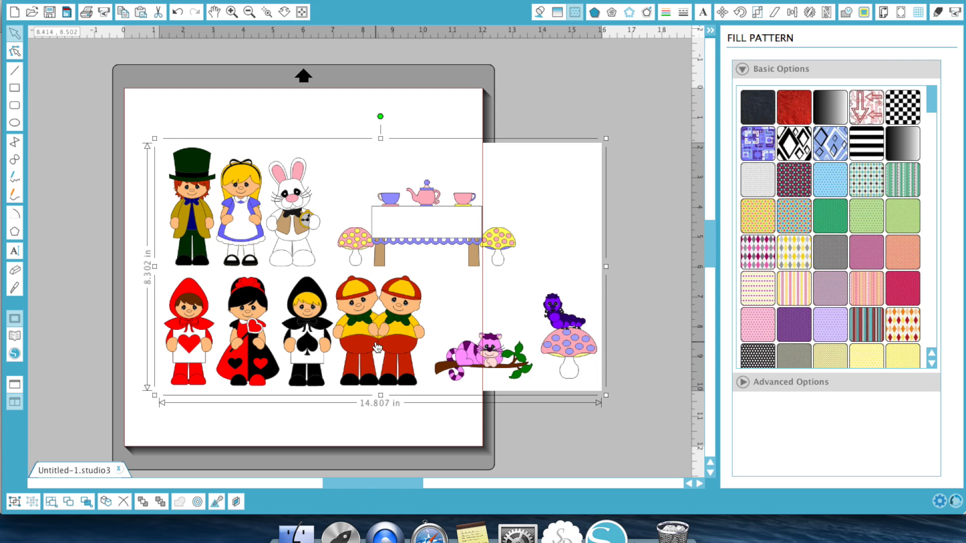
left_click_drag(377, 347, 351, 325)
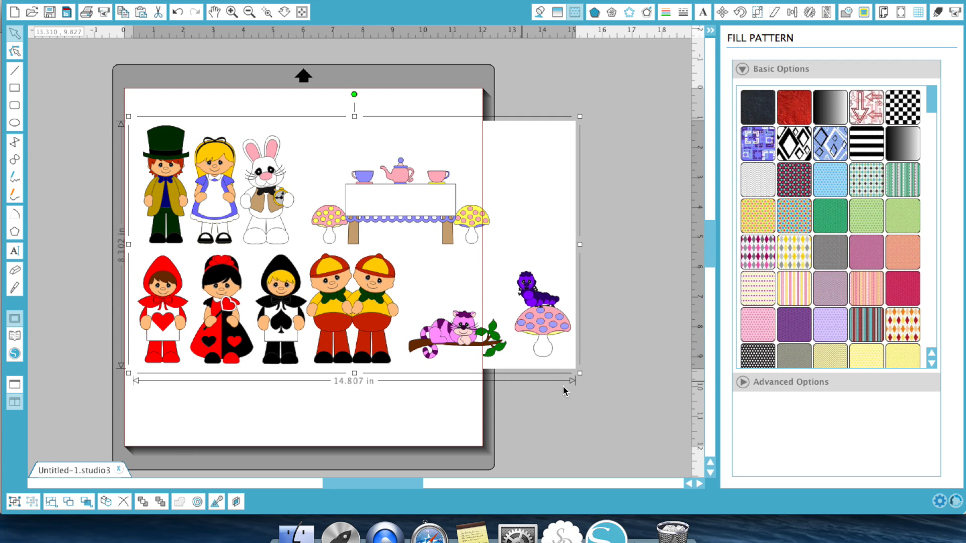
left_click_drag(579, 373, 638, 408)
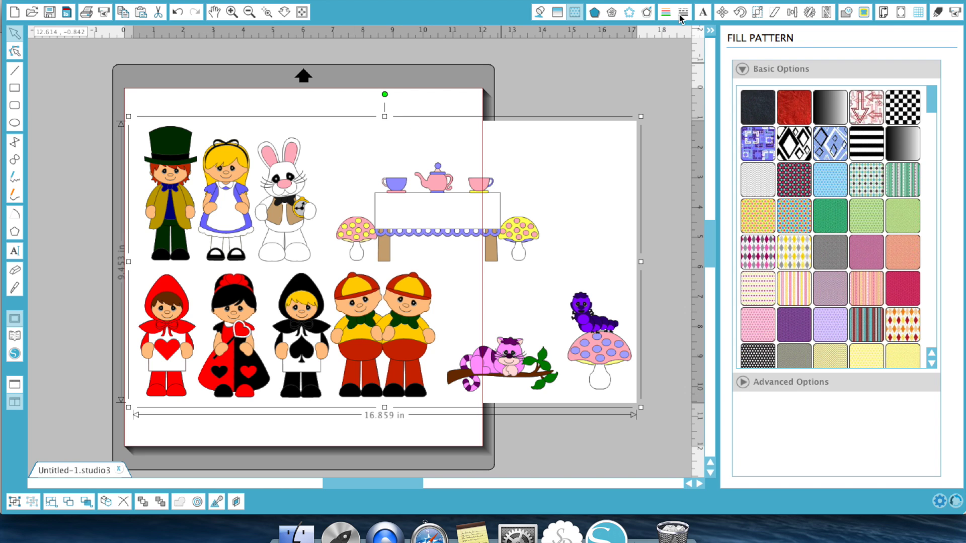
- Trace the area around Alice and the White Rabbit with High Pass Filter off, threshold 100, using Trace and Detach
left_click(863, 15)
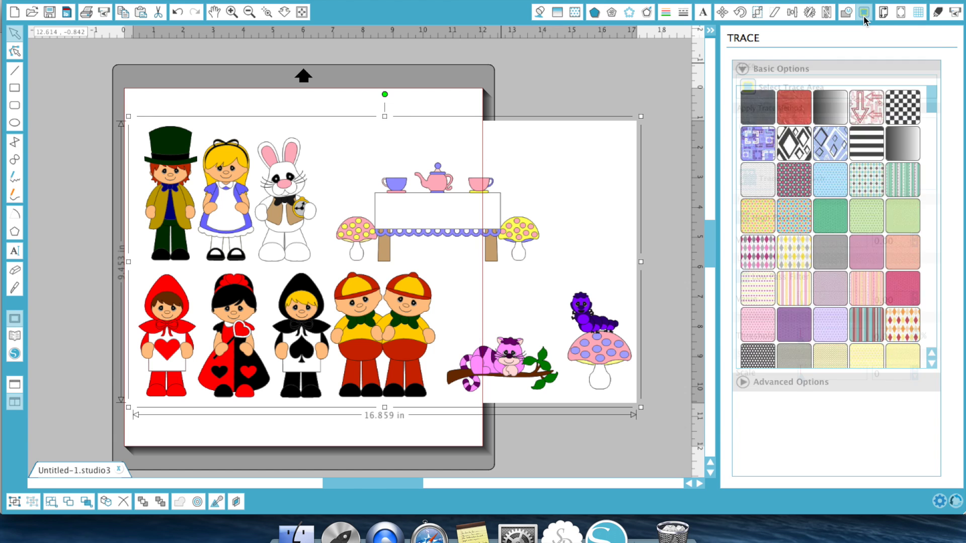
left_click(814, 90)
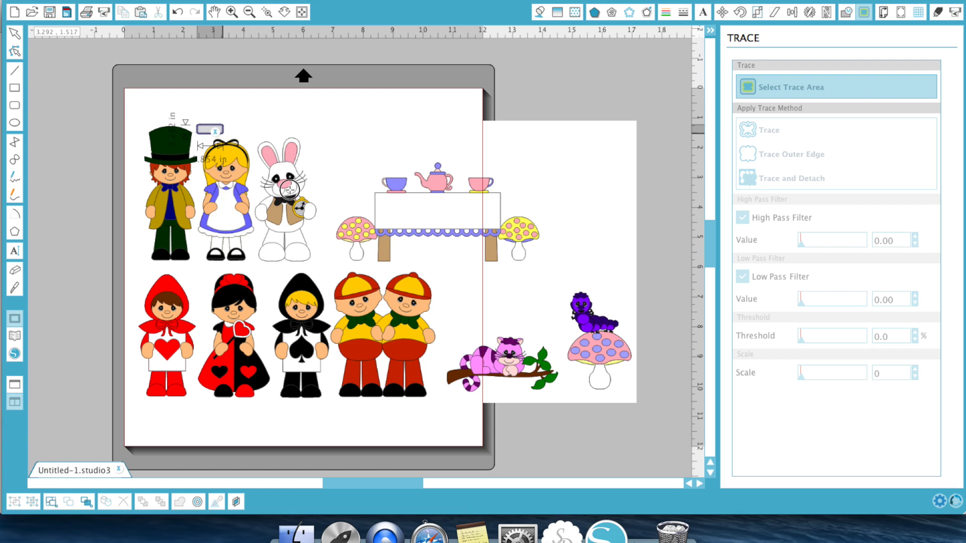
mouse_move(198, 126)
left_mouse_down()
mouse_move(321, 242)
mouse_move(331, 272)
left_mouse_up()
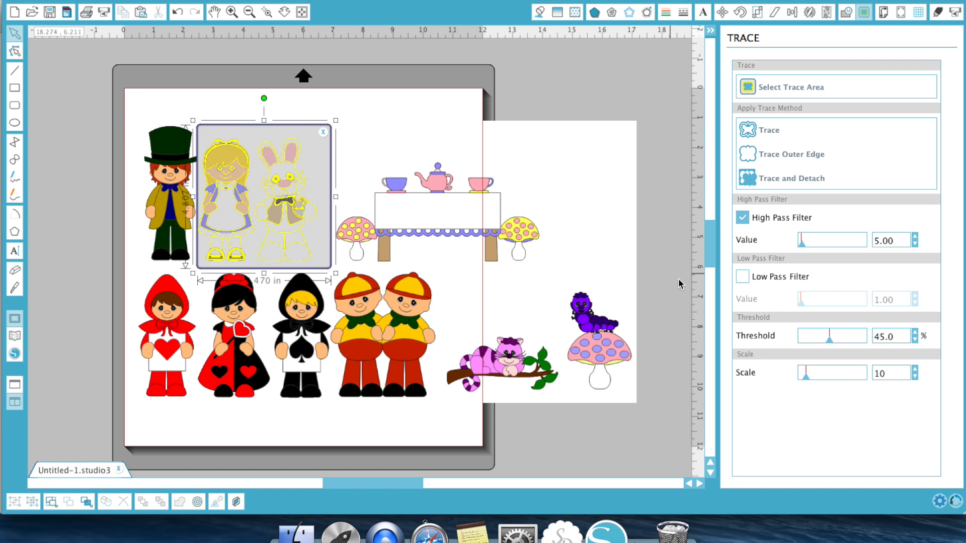
left_click(742, 217)
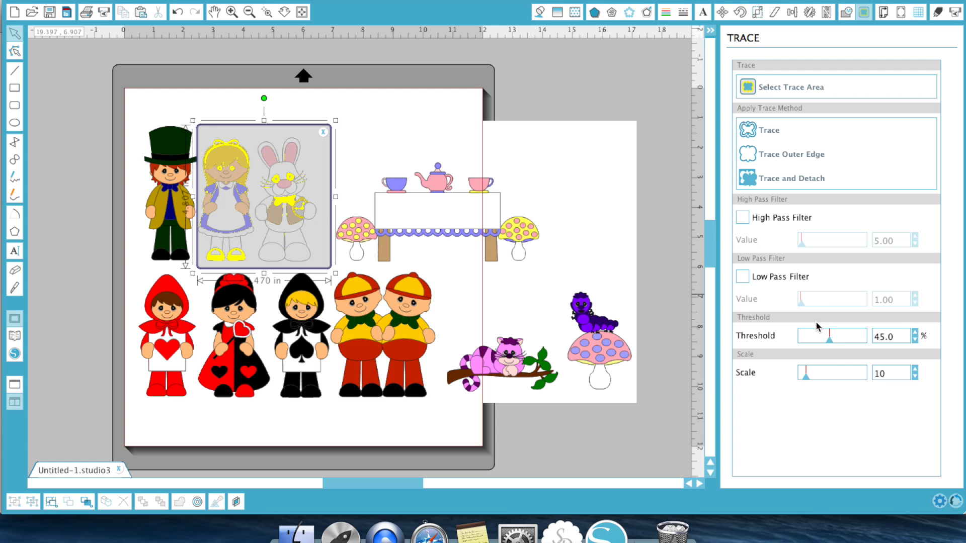
mouse_move(831, 339)
left_mouse_down()
mouse_move(879, 336)
mouse_move(886, 349)
left_mouse_up()
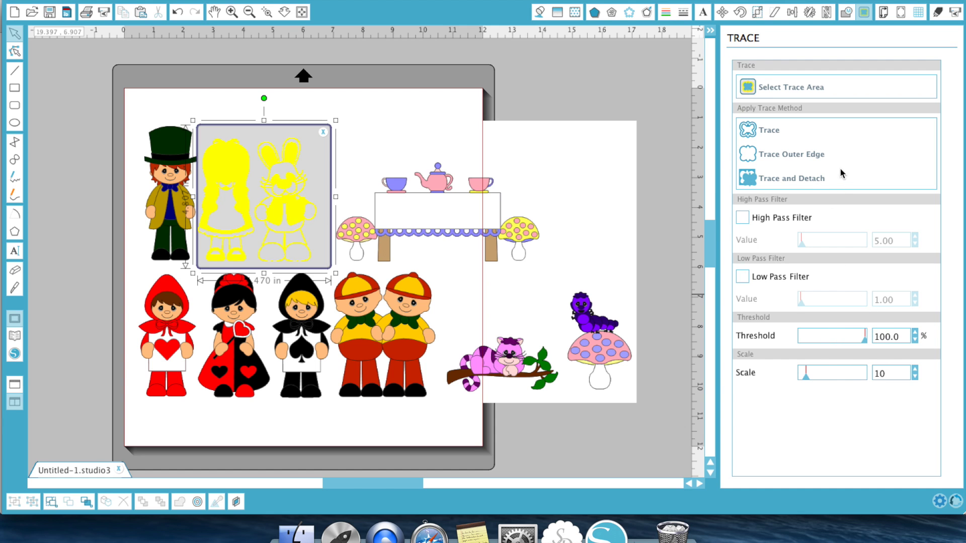
left_click(800, 179)
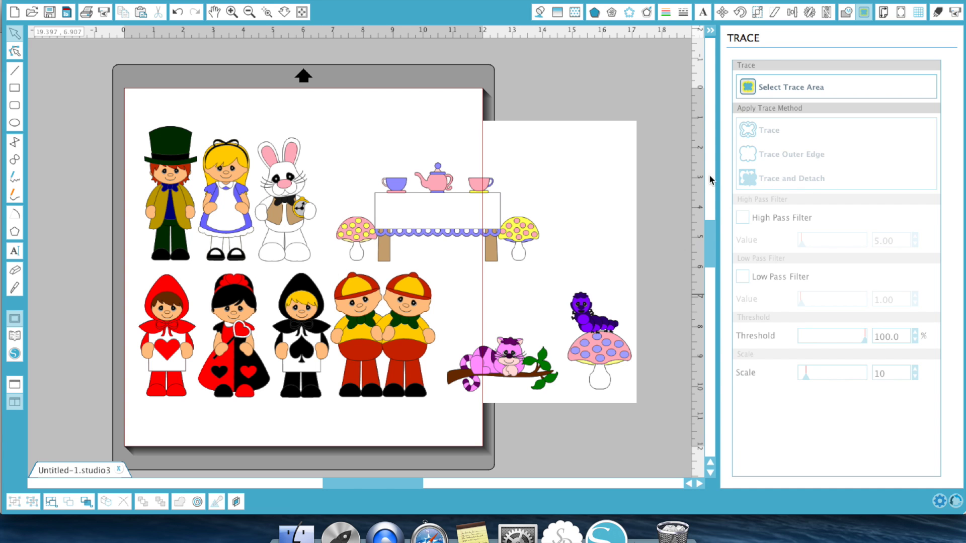
- Move the Rabbit and Alice aside, delete the leftover character sheet, and place both back side by side
scroll(319, 209, "right", 3)
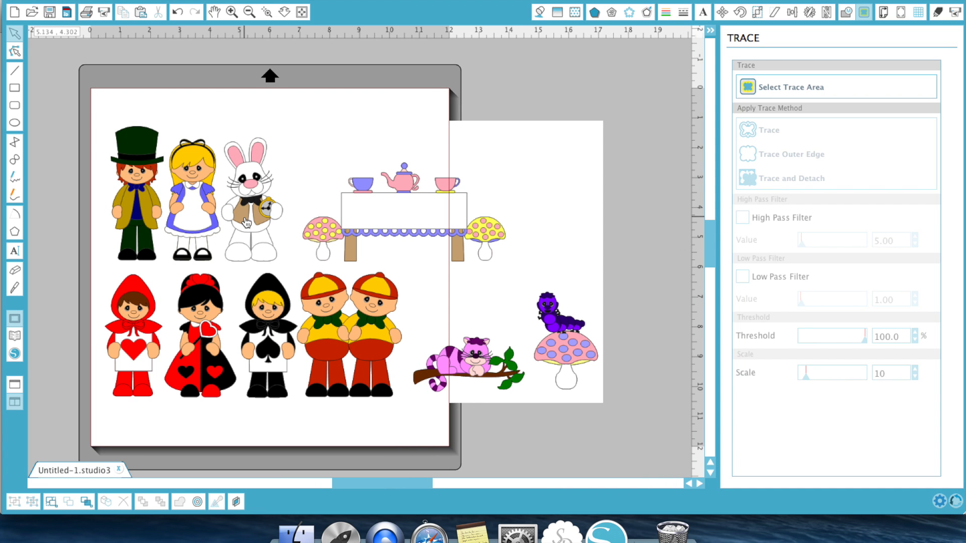
left_click_drag(251, 219, 649, 187)
left_click_drag(193, 185, 654, 302)
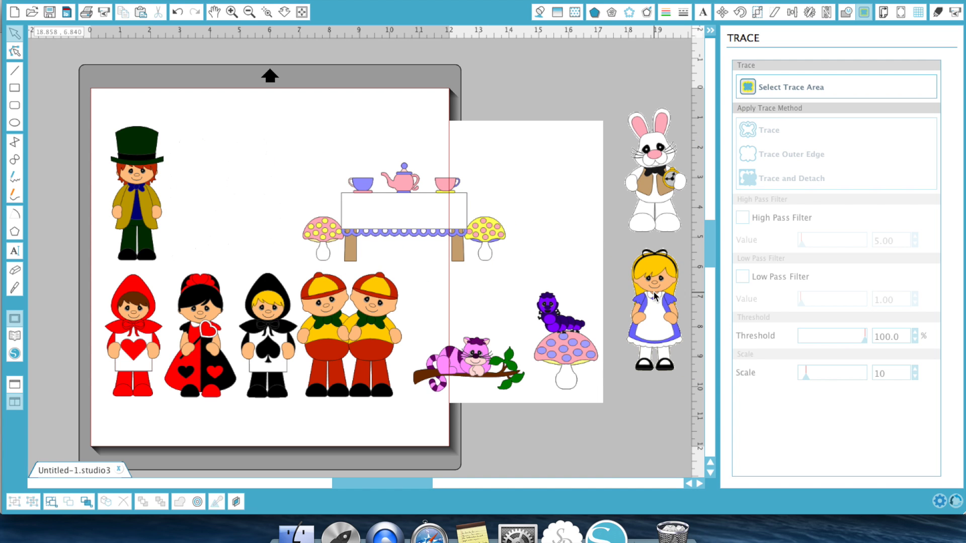
left_click(553, 282)
key("Delete")
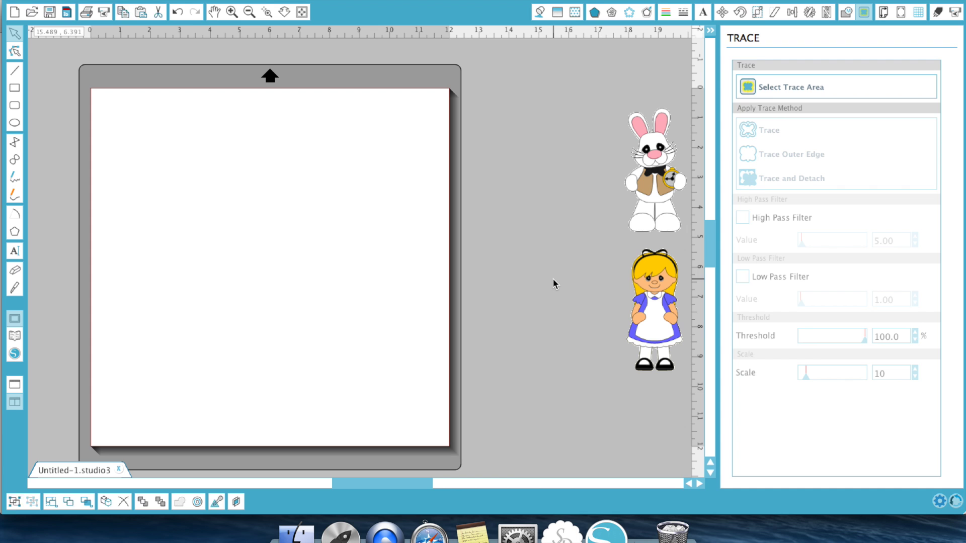
left_click_drag(651, 198, 216, 235)
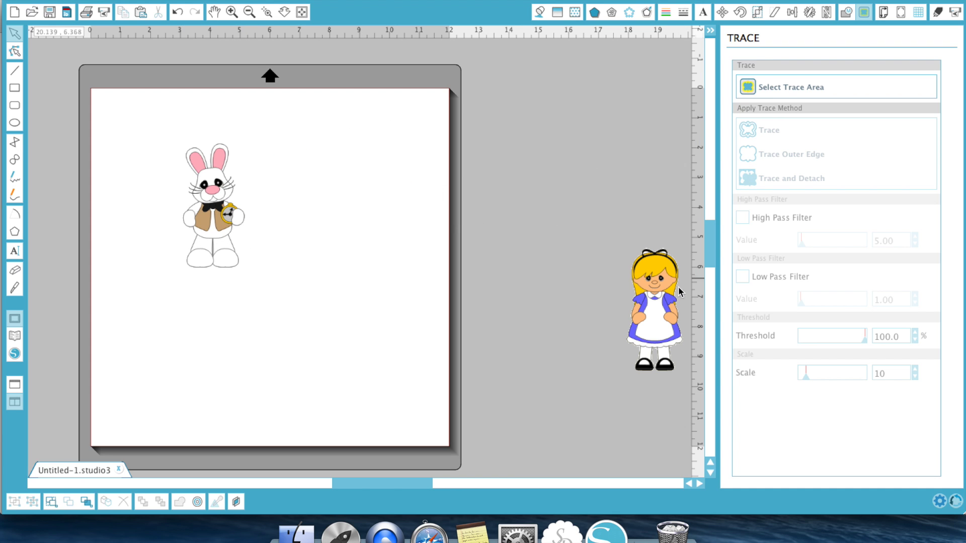
left_click_drag(670, 294, 298, 194)
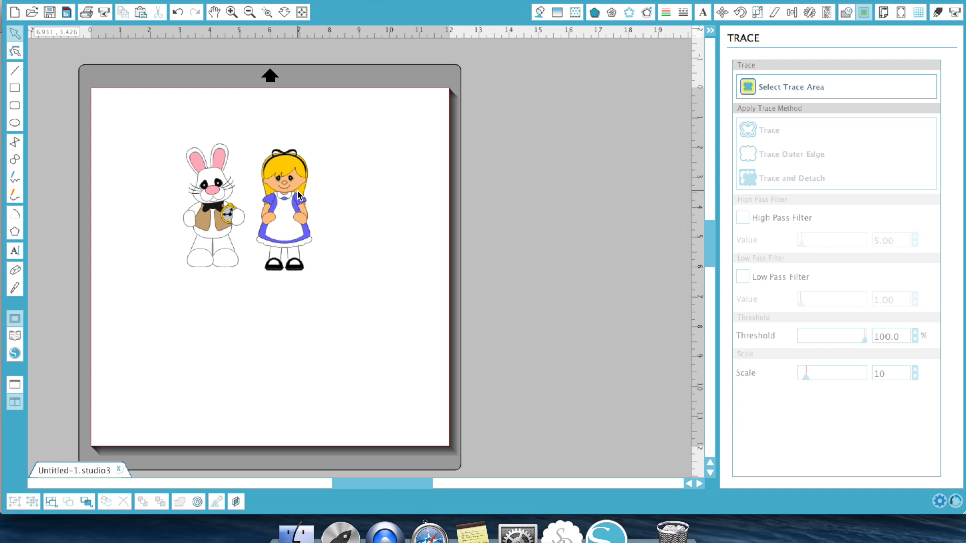
left_click(298, 194)
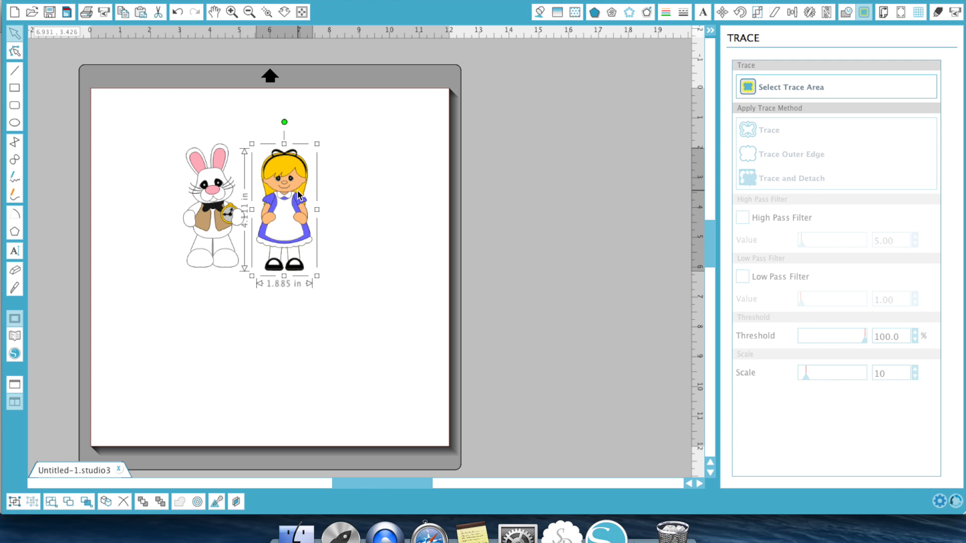
- Apply a Cut Edge cut line to Alice and to the White Rabbit
left_click(935, 14)
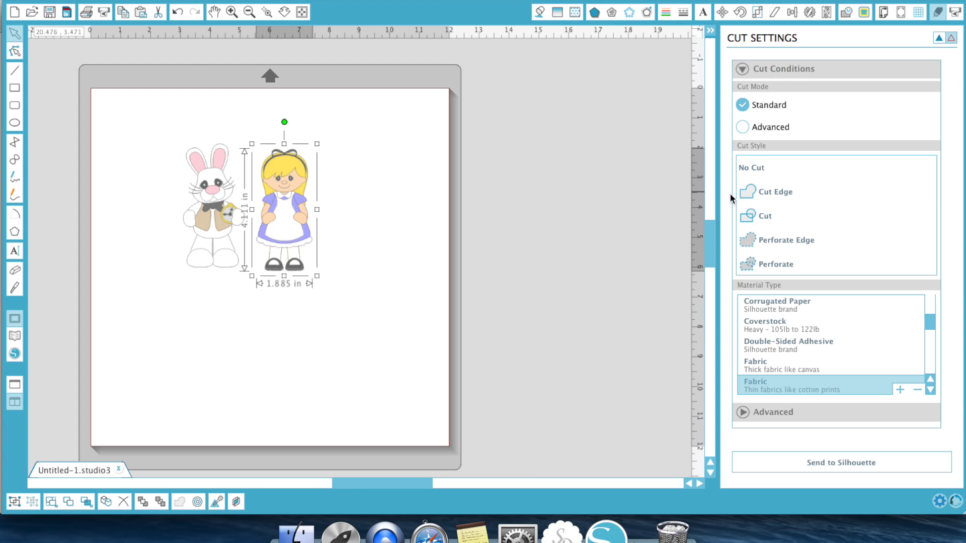
left_click(761, 193)
left_click(199, 213)
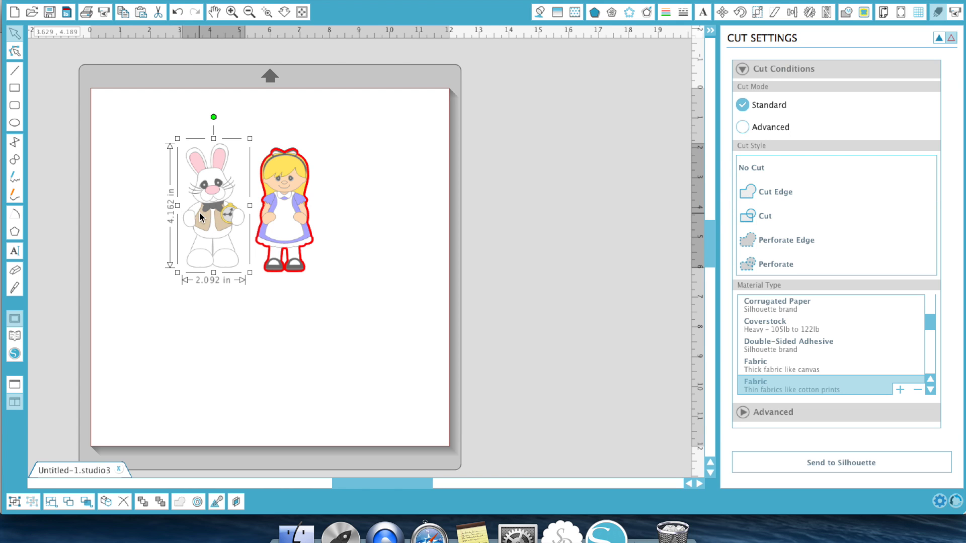
left_click(797, 187)
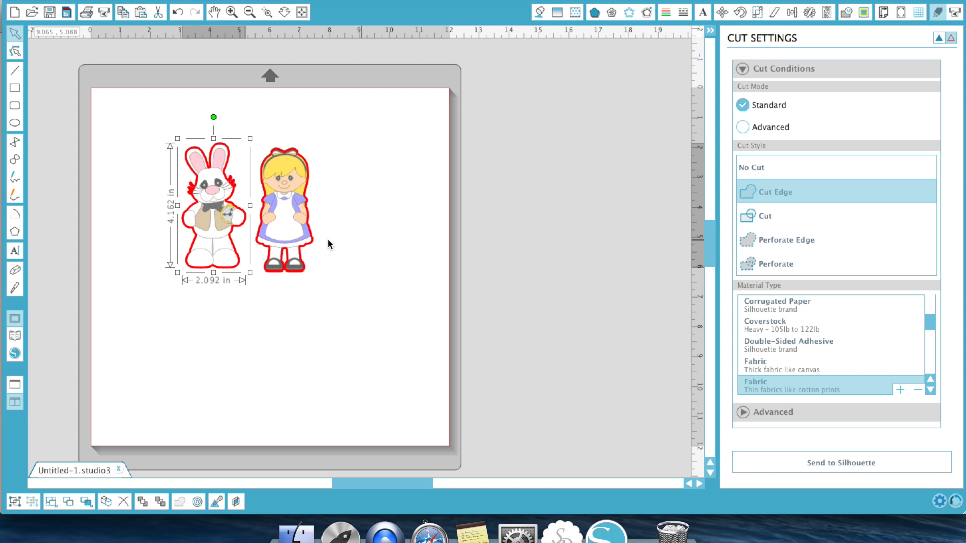
- Delete Alice and the White Rabbit from the mat and bring back the trace options
left_click(305, 235)
key("Delete")
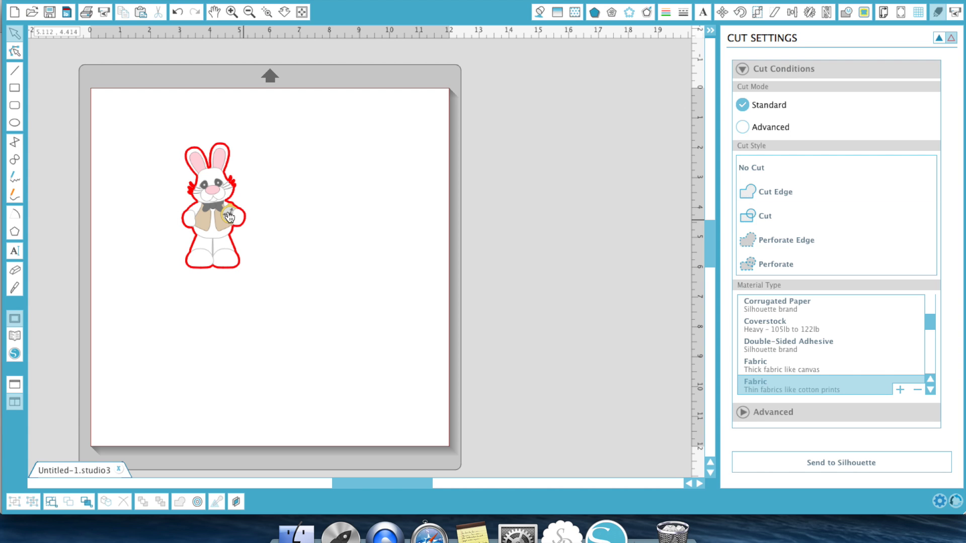
left_click(209, 209)
key("Delete")
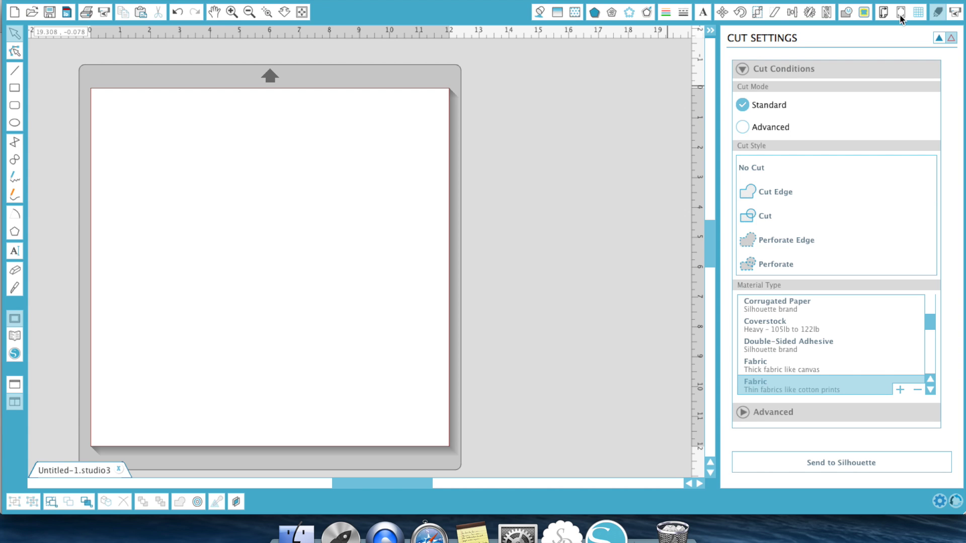
left_click(863, 12)
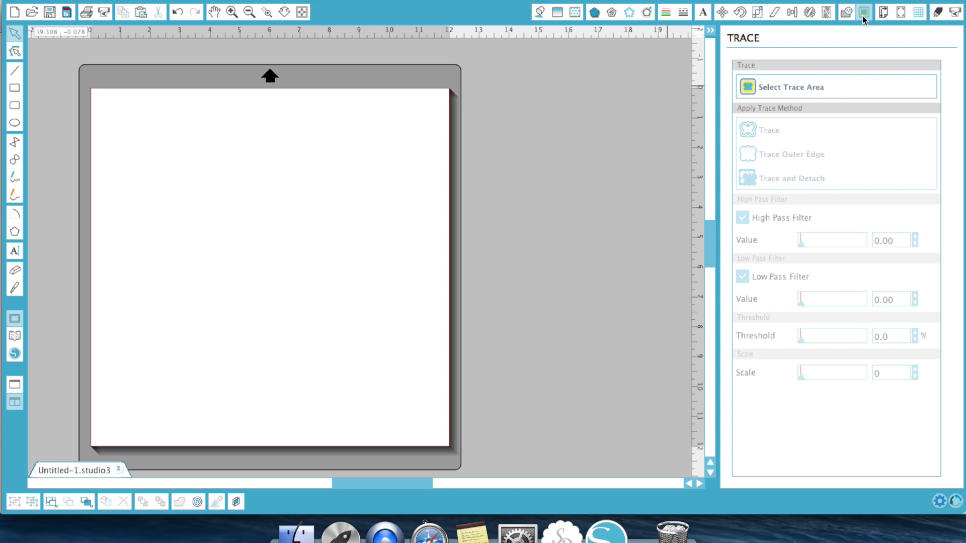
- Collapse the Trace panel with the >> button to widen the workspace
left_click(711, 30)
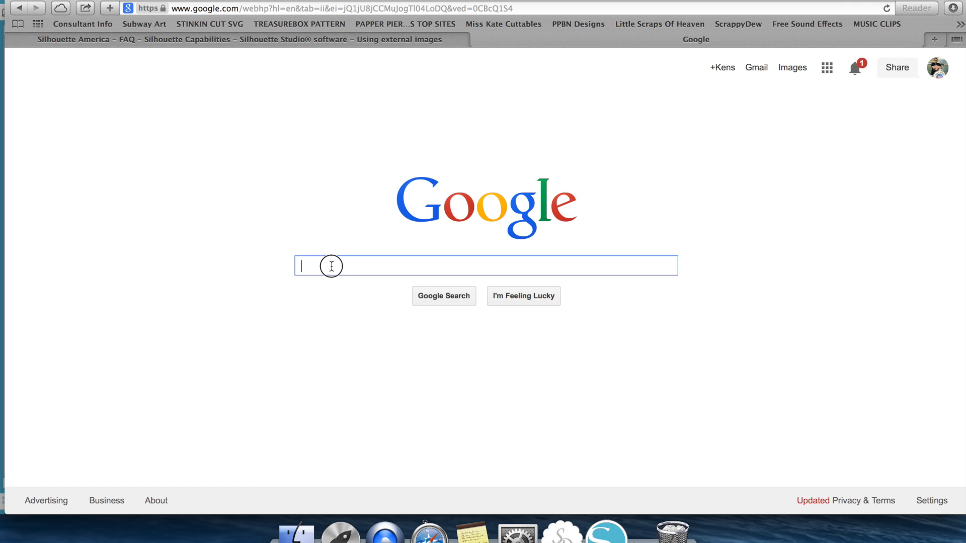
- Search Google Images for 'CTMH Stamp' and preview the Uniquely You stamp result
type("CTMH Stamp")
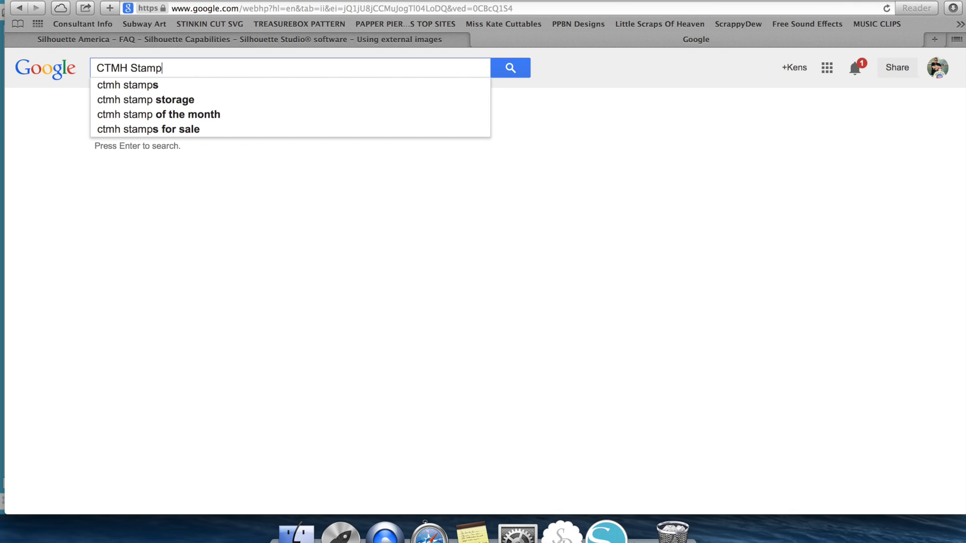
key("Return")
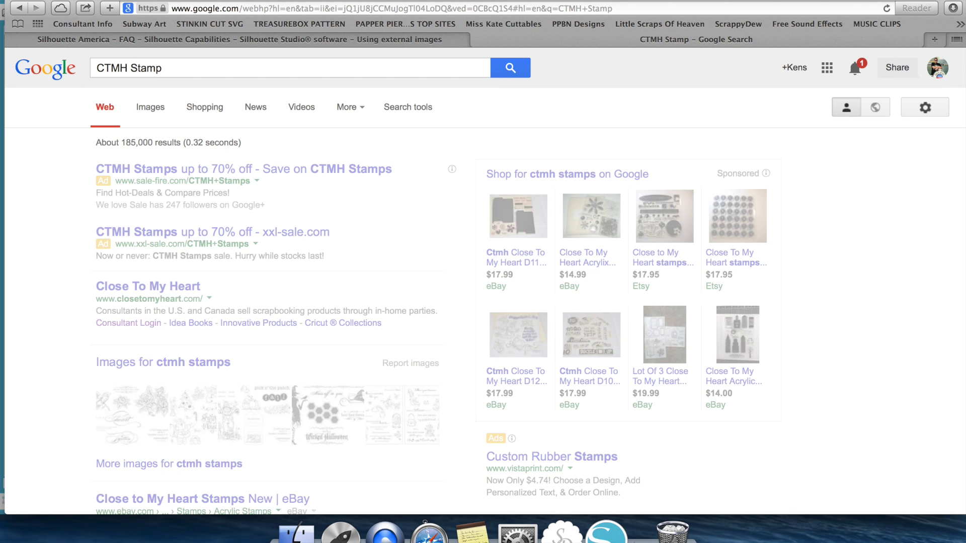
left_click(217, 447)
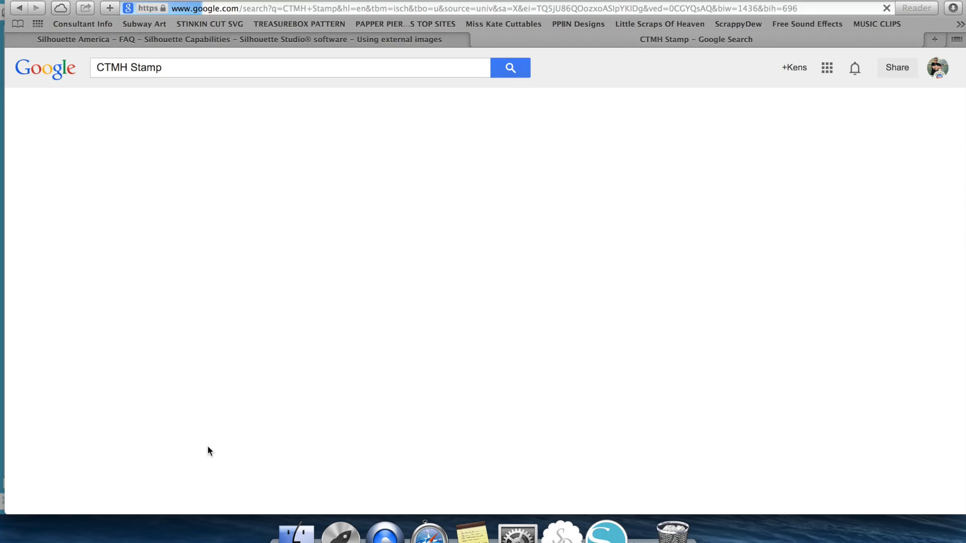
scroll(546, 342, "down", 7)
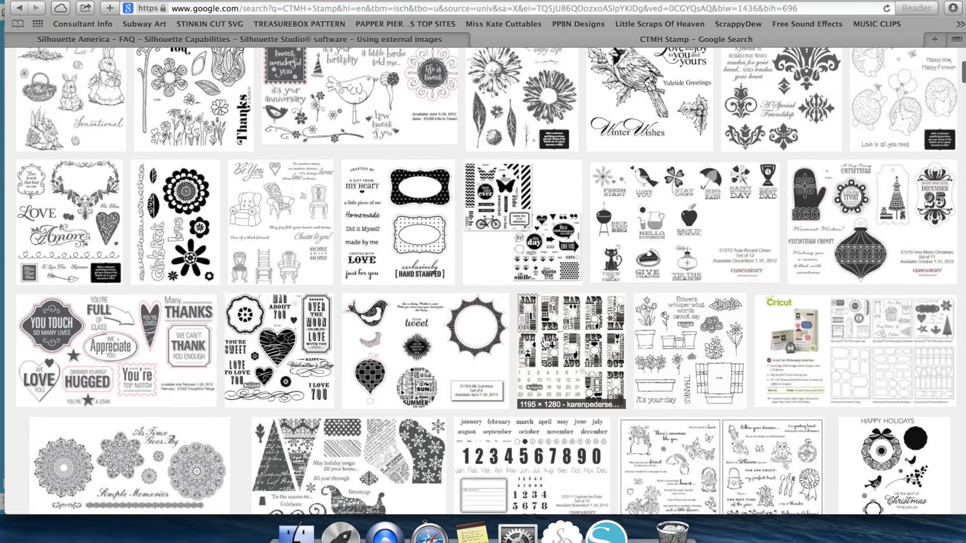
scroll(546, 342, "up", 6)
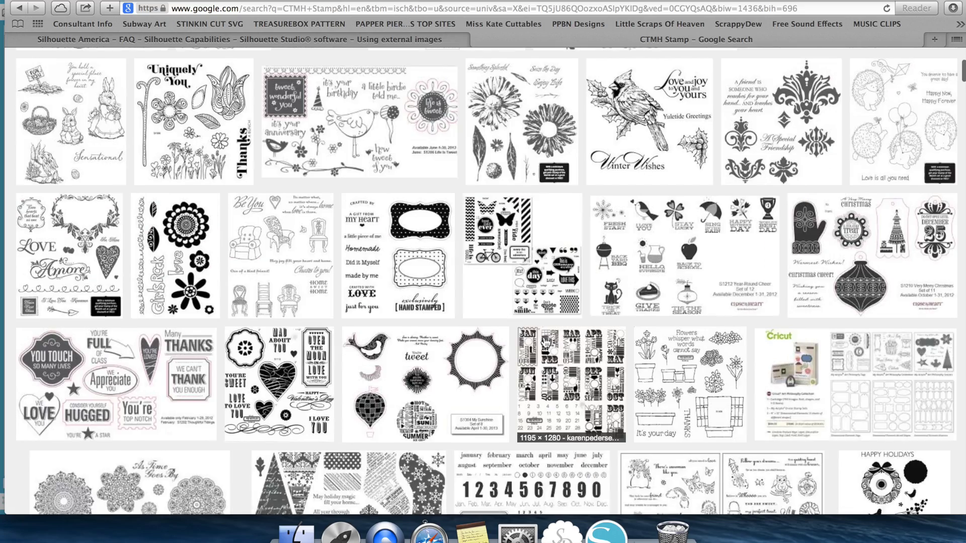
left_click(216, 134)
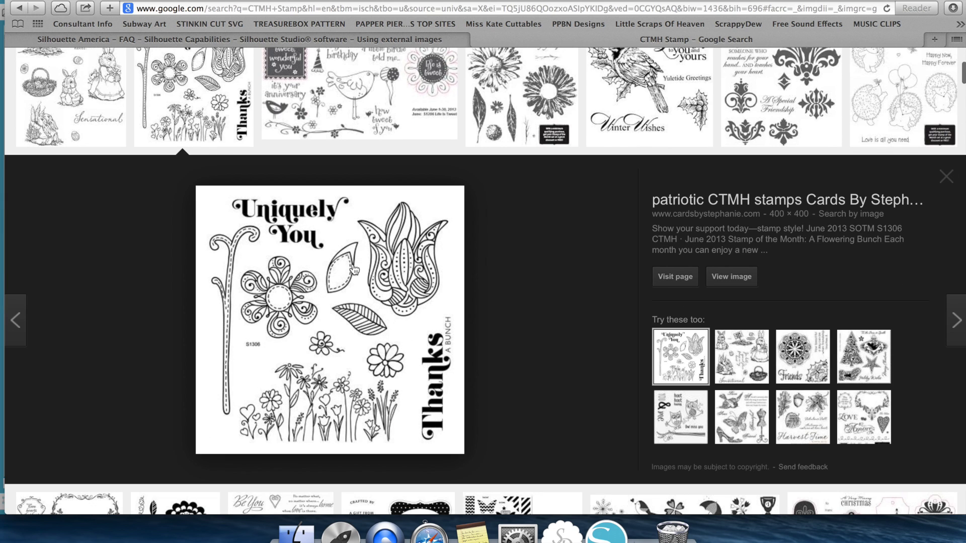
- Save the full-size Uniquely You stamp image to the Desktop
left_click(743, 275)
right_click(134, 186)
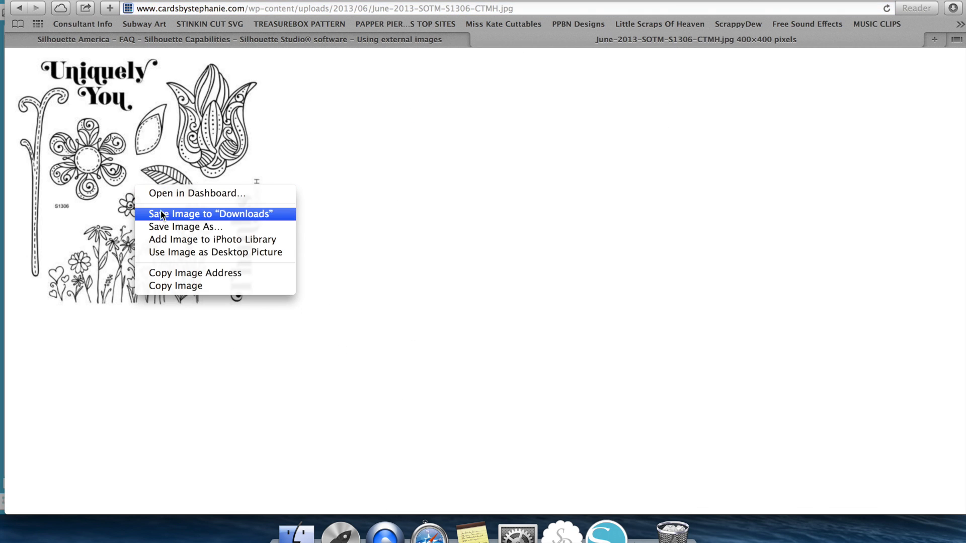
left_click(180, 227)
left_click(591, 143)
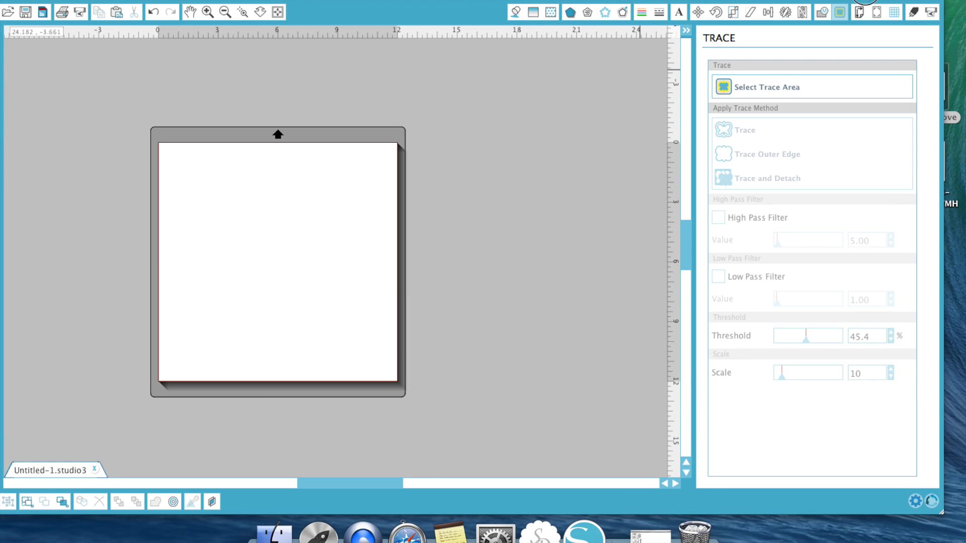
- Drag the saved Uniquely You stamp image from the Desktop onto the mat and zoom in on it
left_click_drag(865, 1, 832, 2)
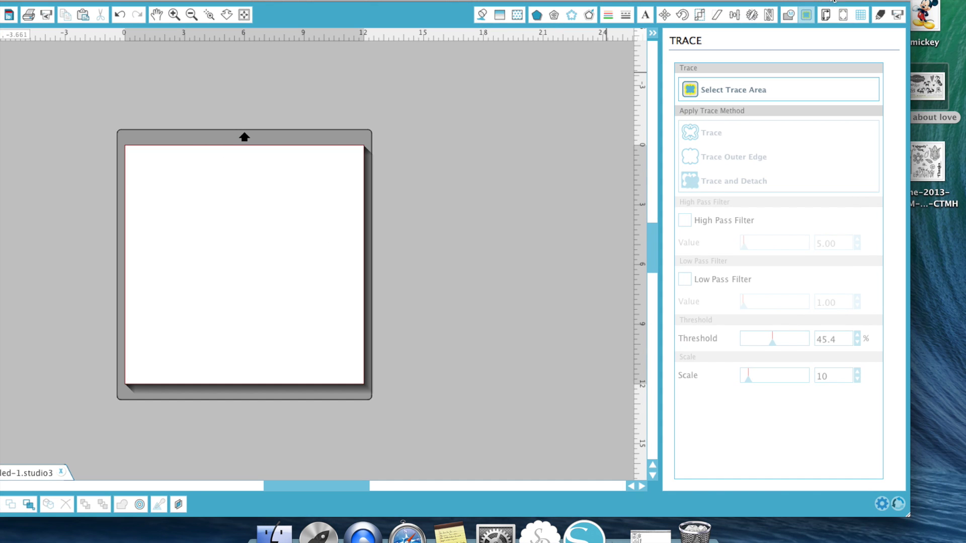
left_click_drag(928, 162, 244, 228)
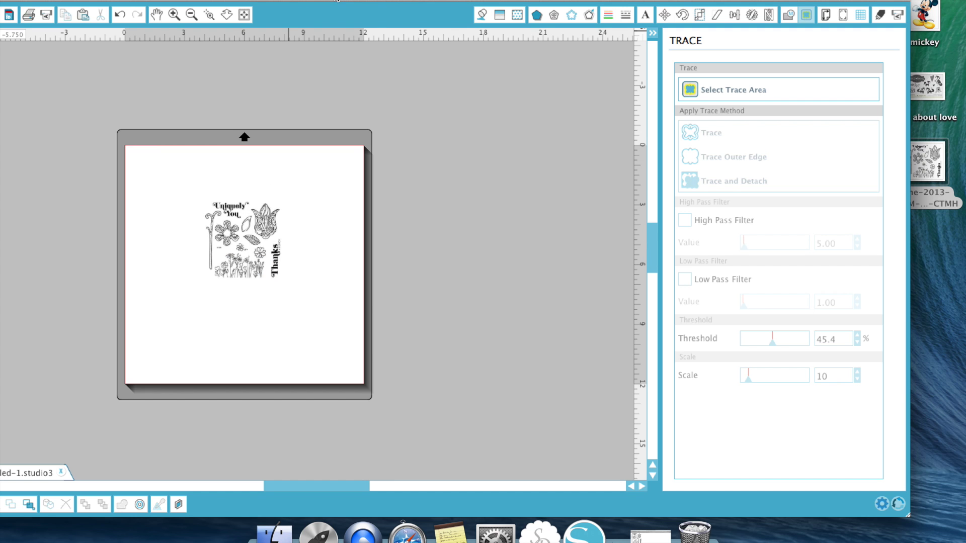
left_click_drag(338, 1, 385, 1)
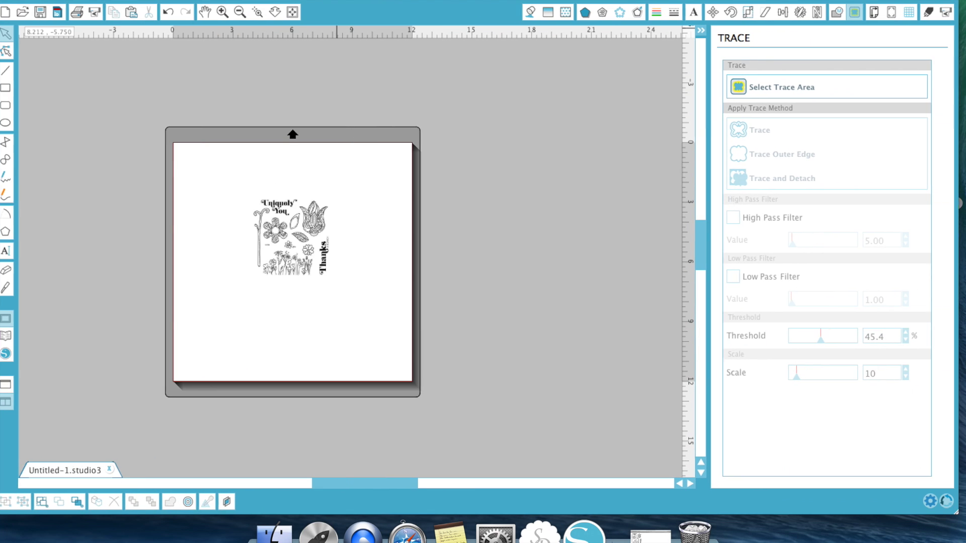
left_click(222, 13)
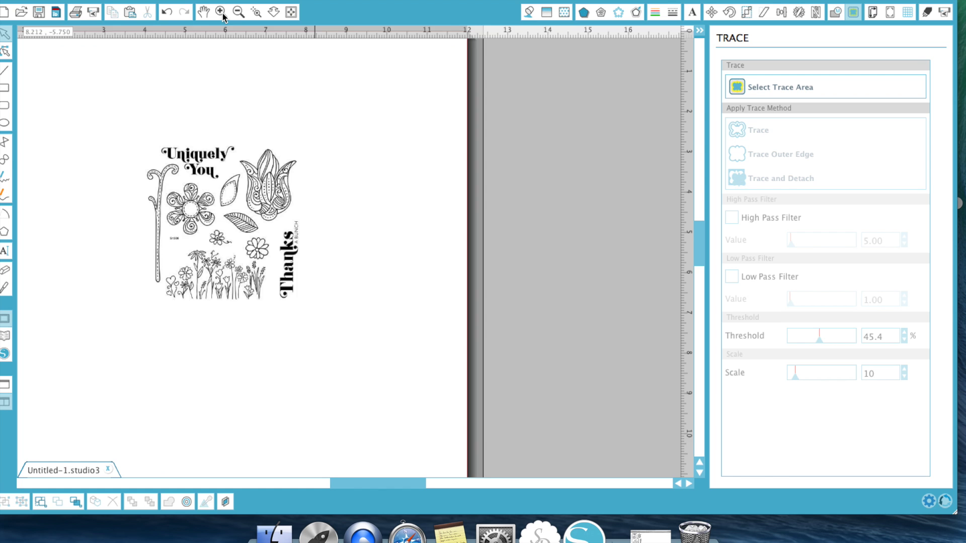
left_click(222, 12)
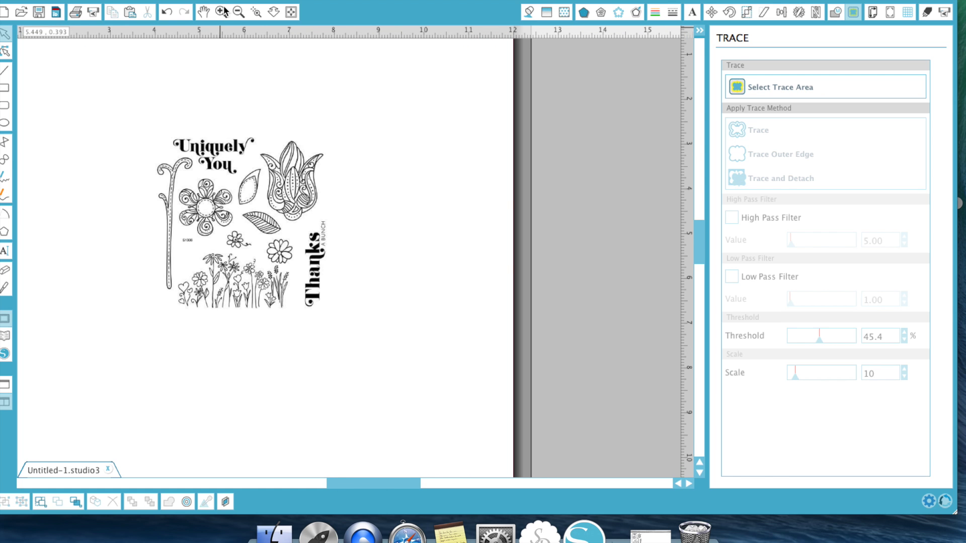
scroll(233, 182, "up", 4)
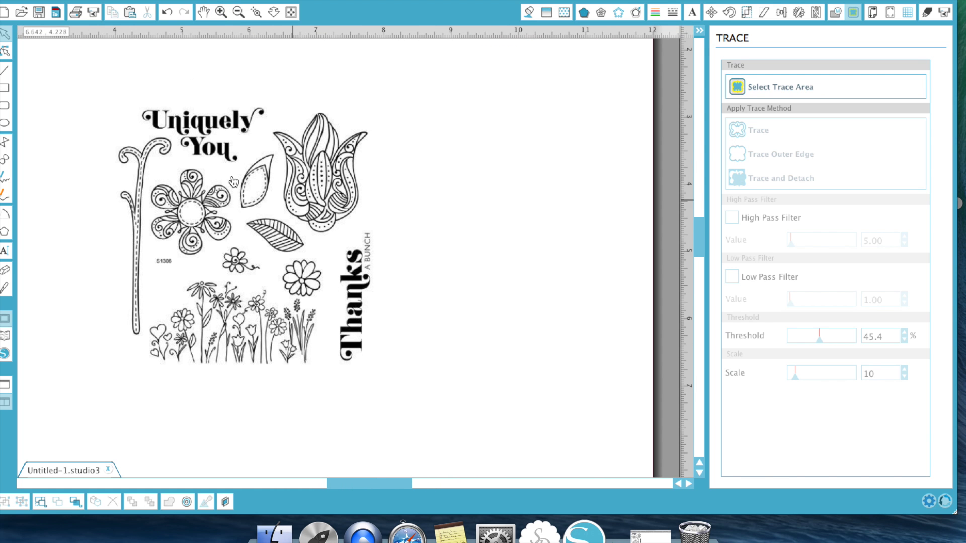
left_click(760, 95)
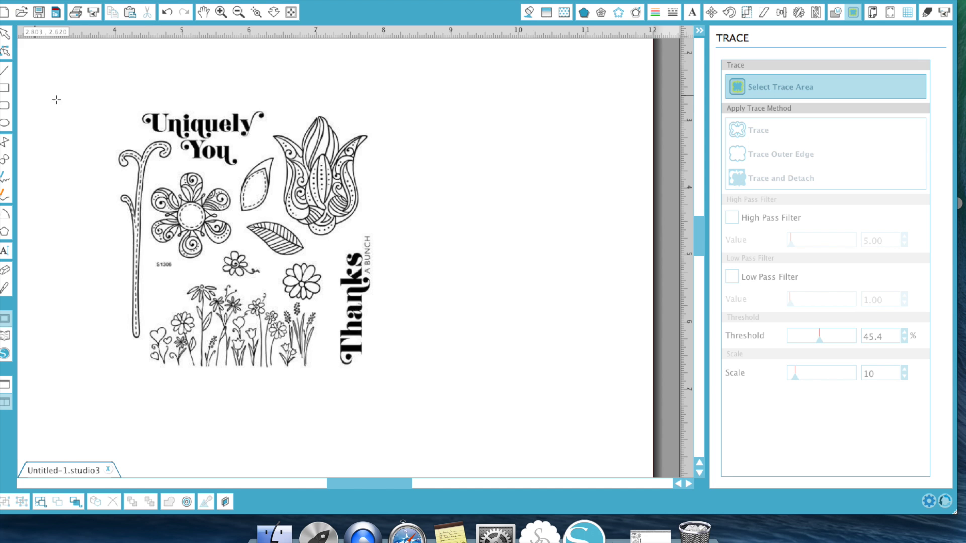
- Trace the whole stamp sheet, then move the black stamp image aside and delete it
mouse_move(100, 90)
left_mouse_down()
mouse_move(374, 293)
mouse_move(398, 388)
left_mouse_up()
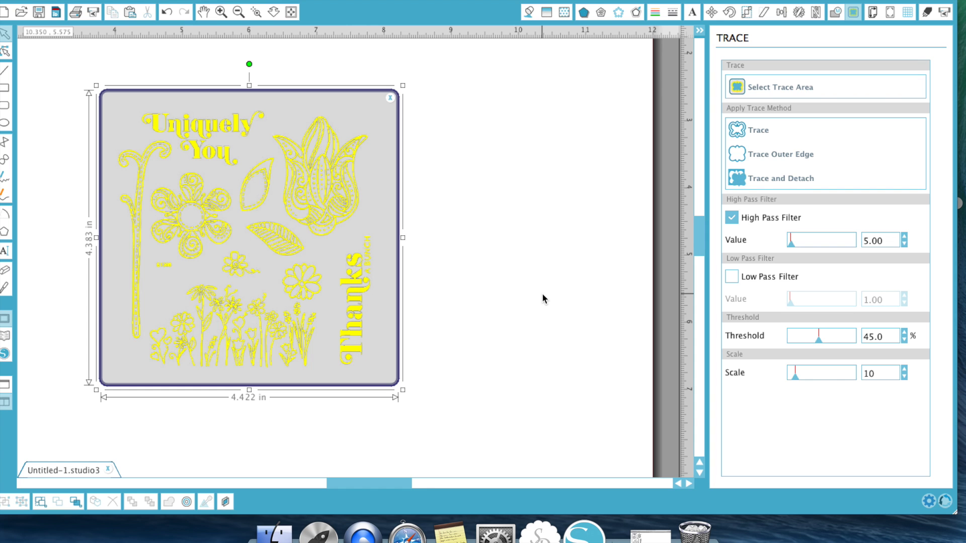
left_click(756, 132)
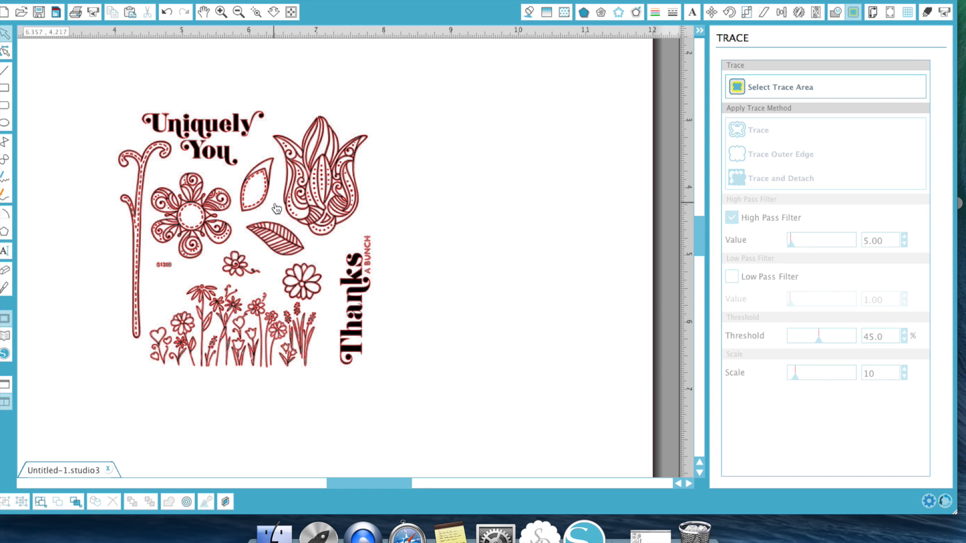
mouse_move(313, 205)
left_mouse_down()
mouse_move(451, 174)
mouse_move(639, 165)
mouse_move(596, 174)
mouse_move(632, 172)
left_mouse_up()
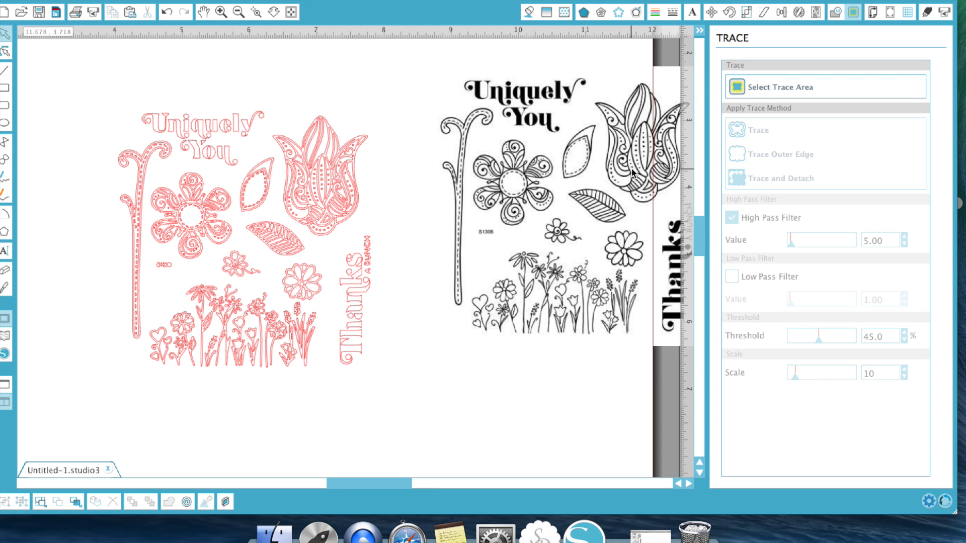
left_click(596, 181)
key("Delete")
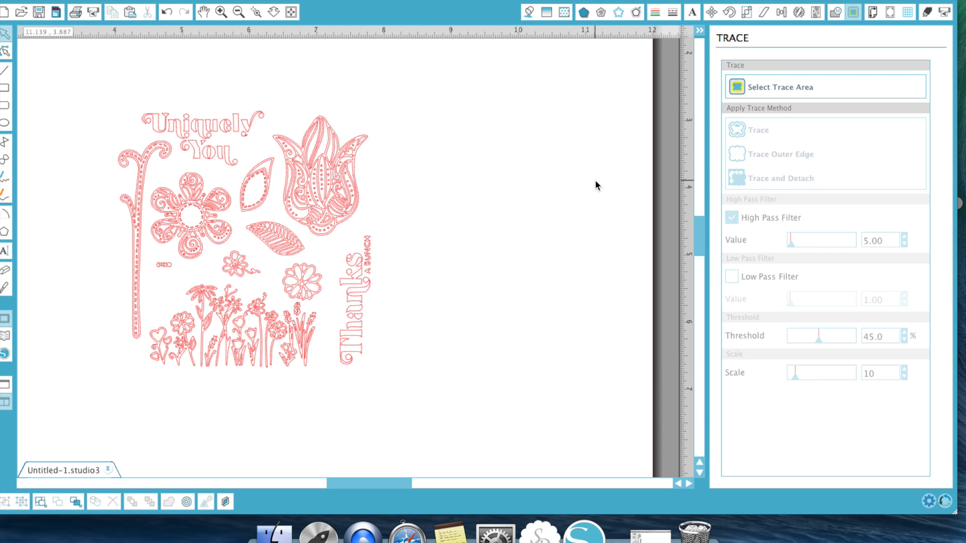
- Compare orange, yellow and green swatches, then set the traced outlines' line colour to orange (FF7816)
left_click(314, 222)
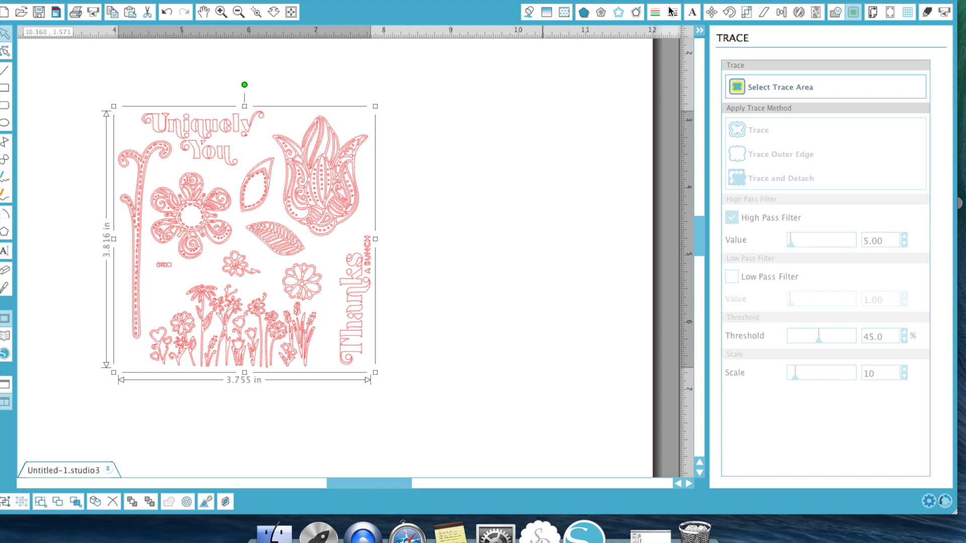
left_click(654, 19)
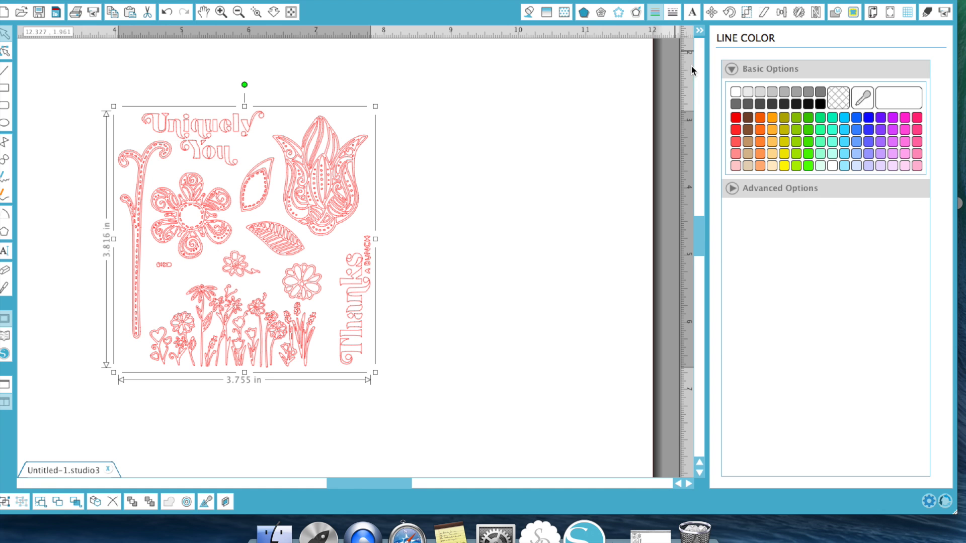
left_click(761, 121)
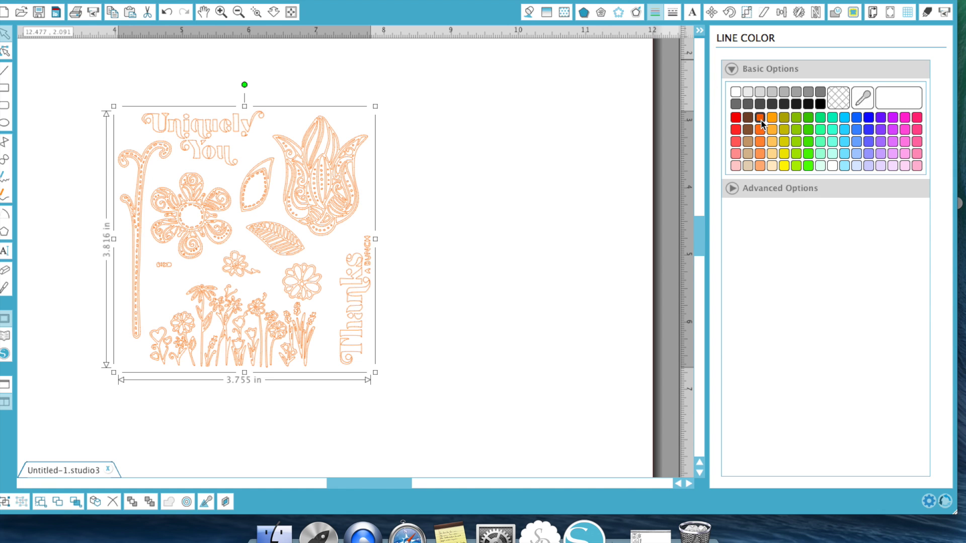
left_click(784, 154)
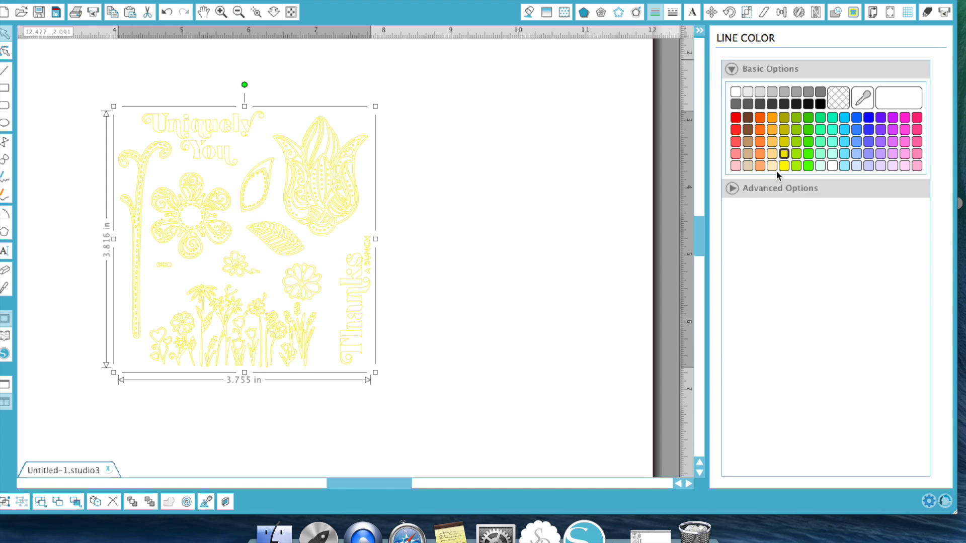
left_click(808, 142)
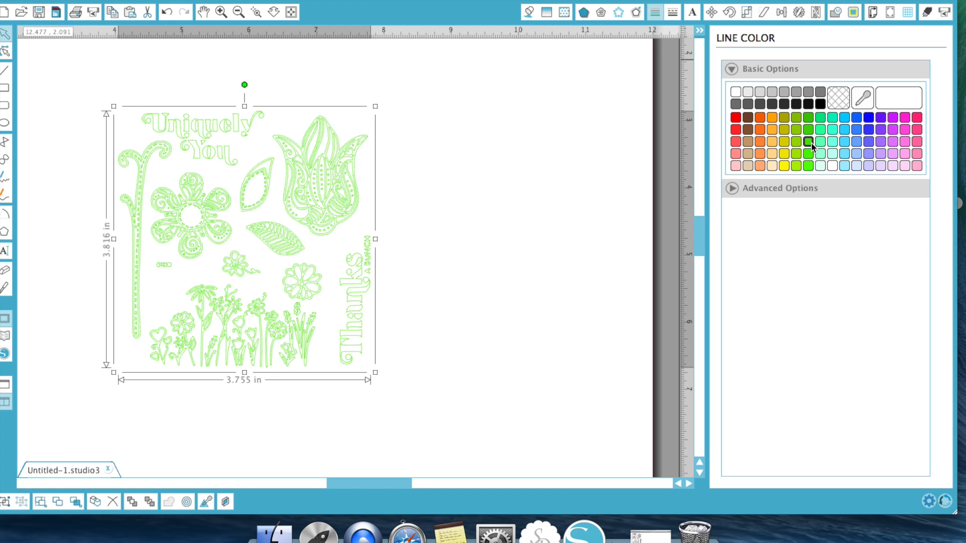
left_click(733, 189)
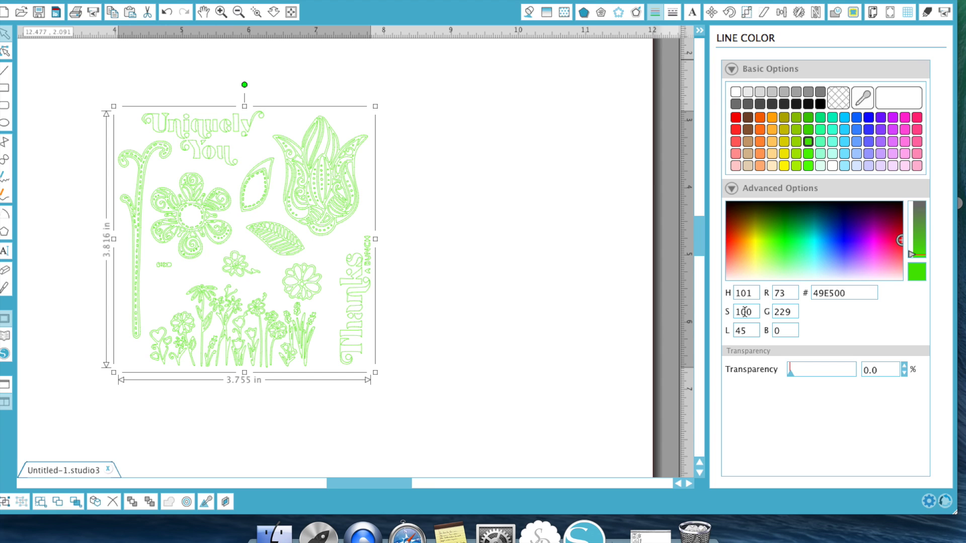
left_click(760, 129)
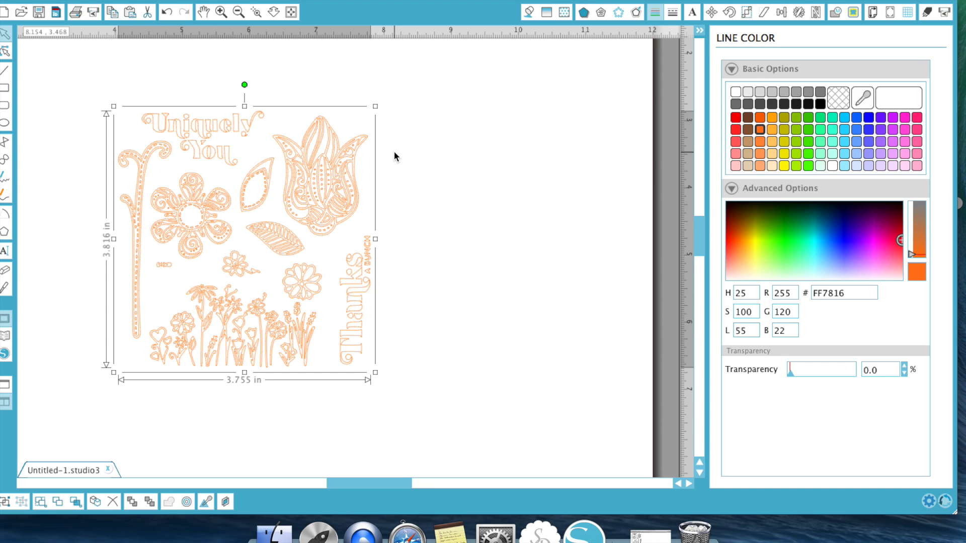
- Release the traced design's compound path and select the tulip and leaf pieces individually
right_click(354, 115)
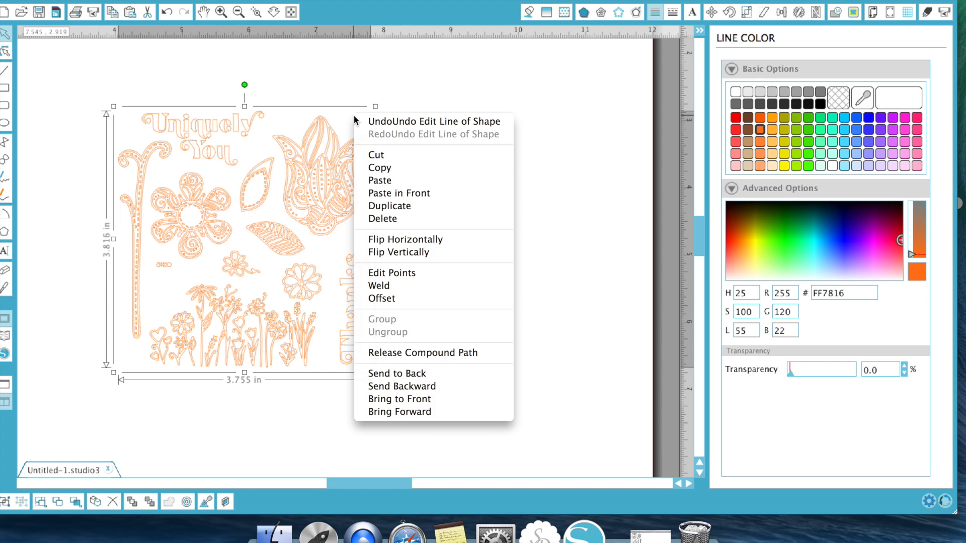
left_click(403, 352)
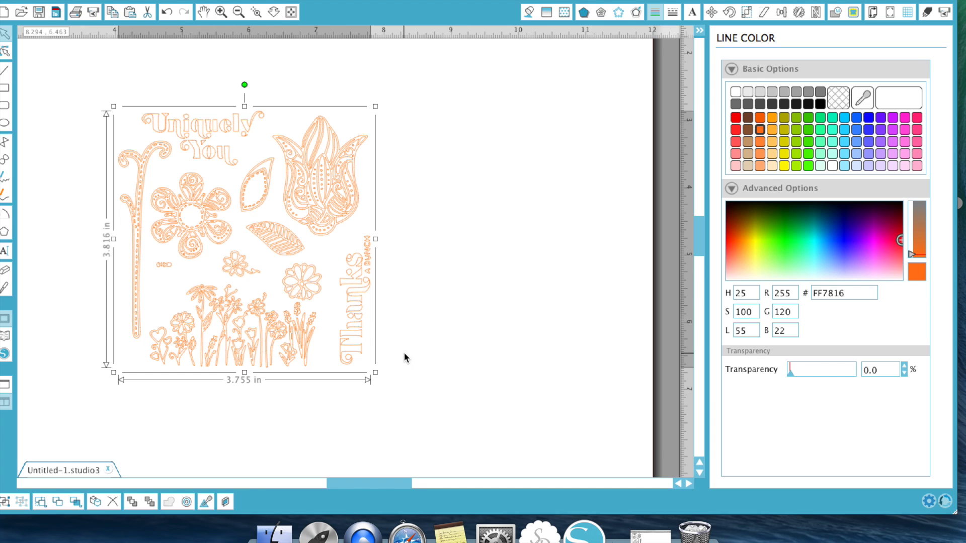
left_click(466, 270)
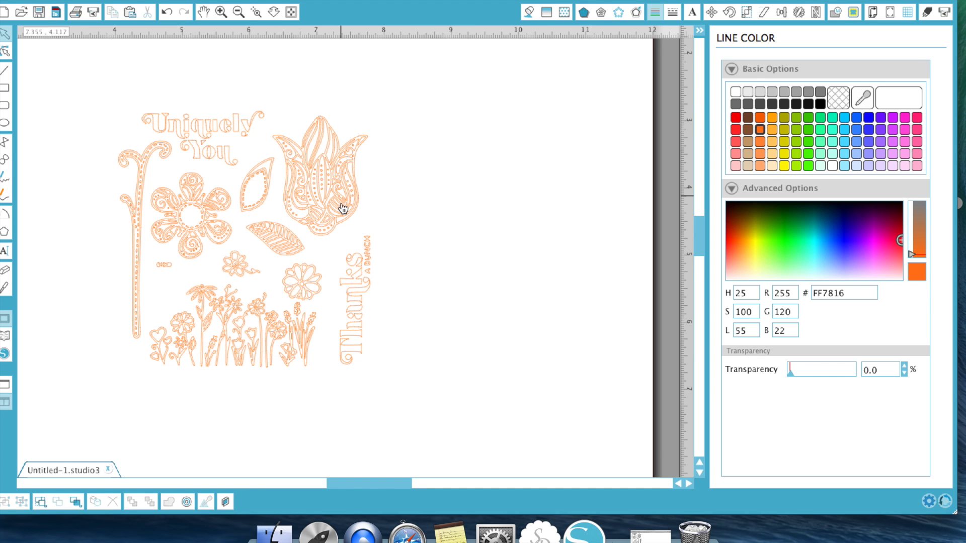
left_click_drag(272, 106, 326, 101)
left_click(250, 221)
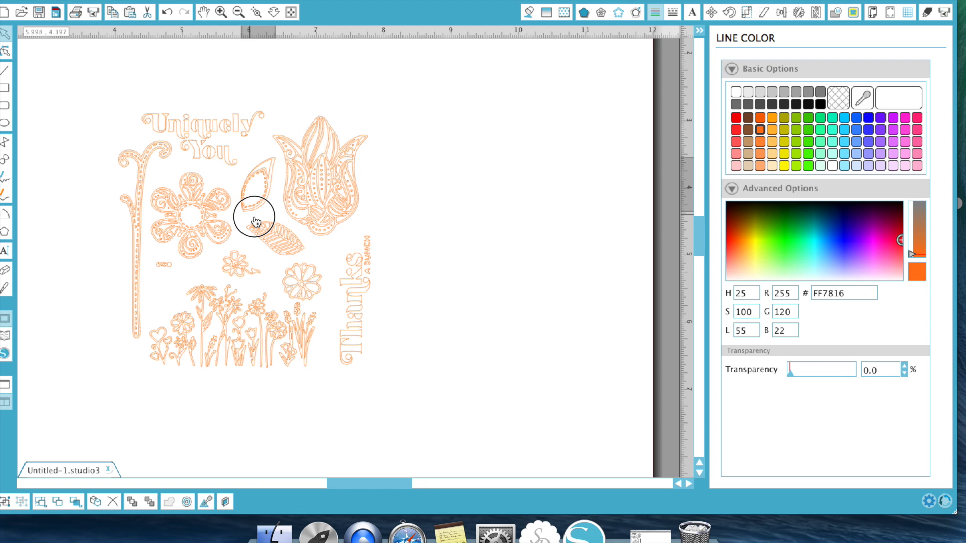
left_click(499, 203)
- Move the tulip up and left, then undo so it returns to its original spot
left_click(166, 12)
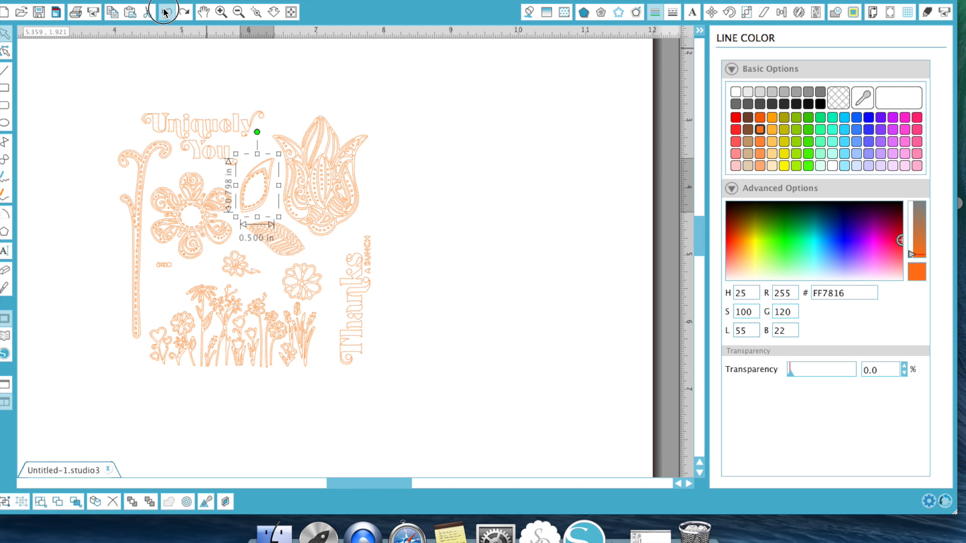
left_click(166, 12)
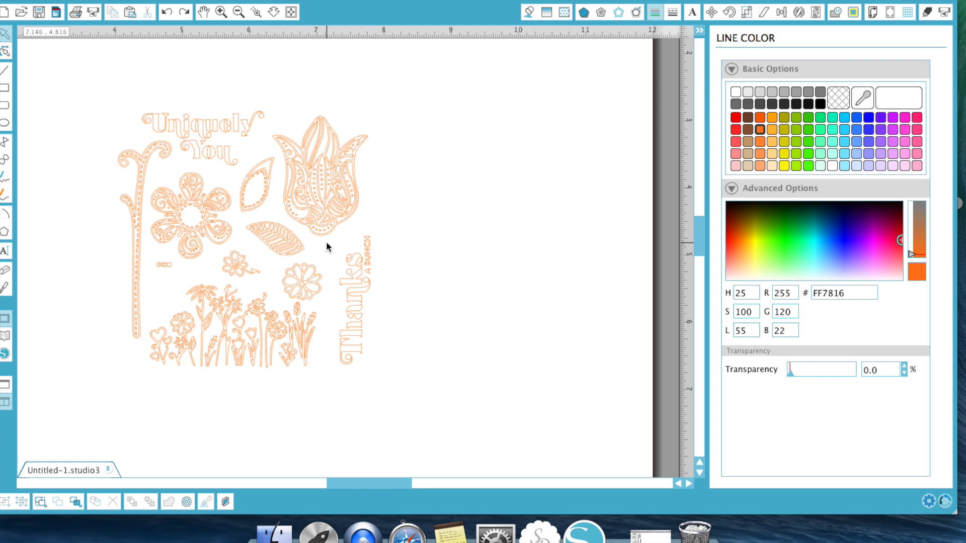
left_click_drag(316, 223, 270, 96)
left_click(497, 144)
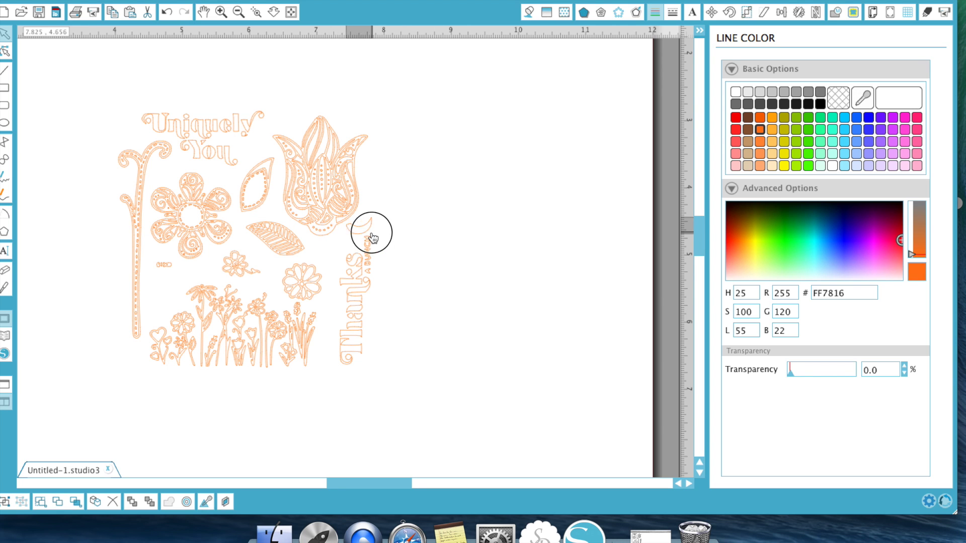
left_click(167, 12)
left_click(526, 267)
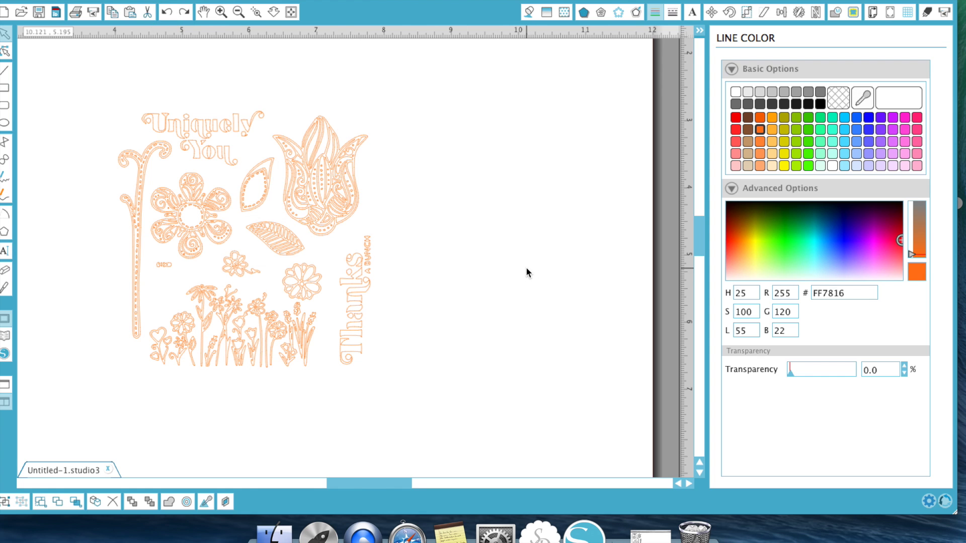
- Group the 'Thanks a bunch' pieces and move the group to the right of the other stamps
left_click_drag(337, 372, 377, 231)
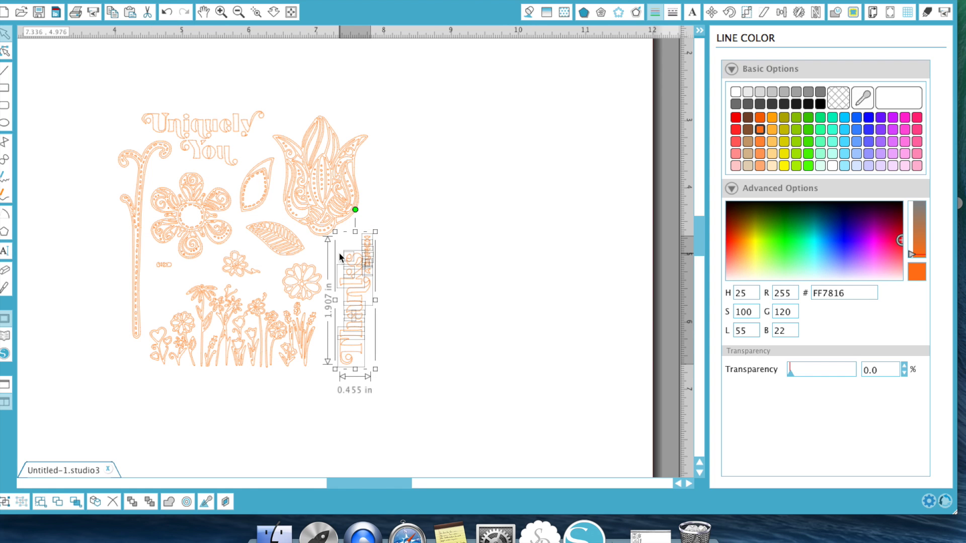
right_click(370, 253)
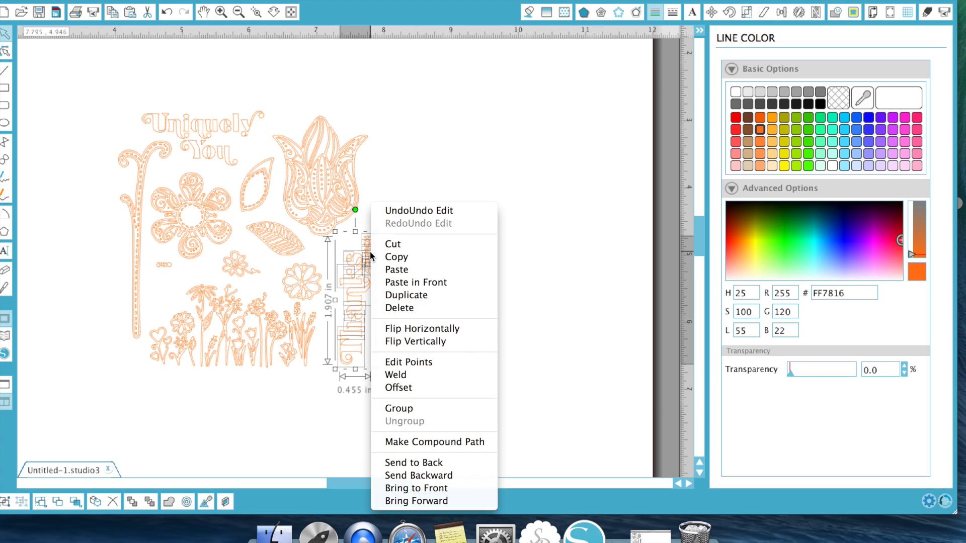
left_click(409, 408)
left_click(474, 337)
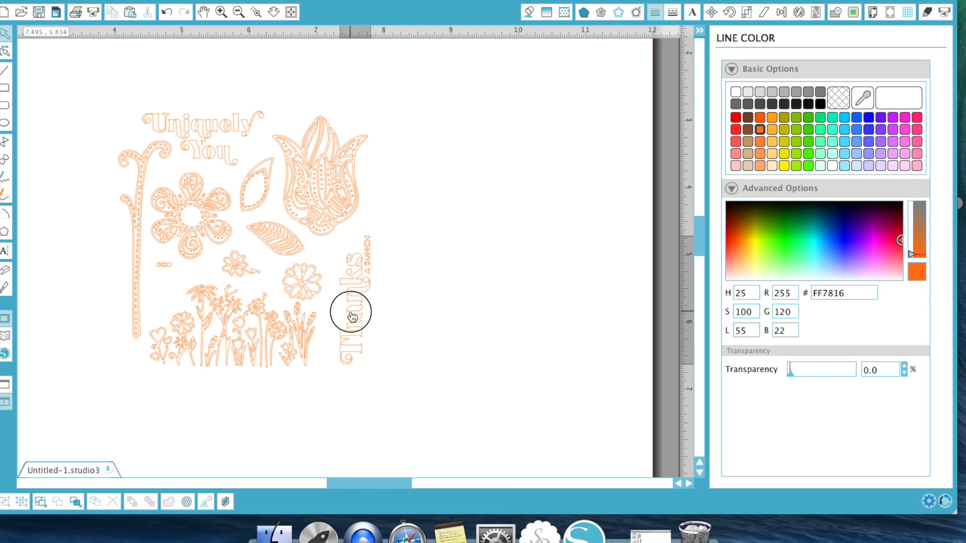
left_click_drag(351, 313, 467, 303)
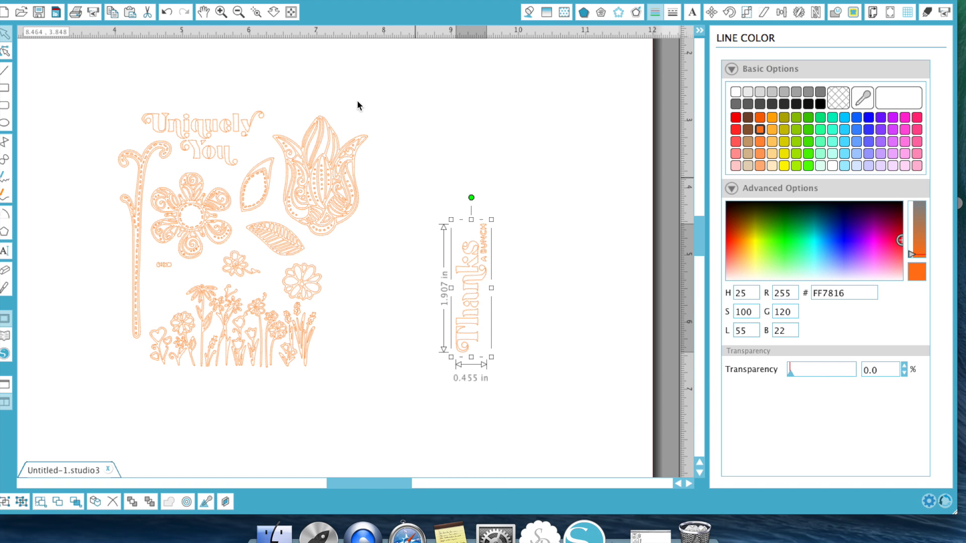
left_click(172, 18)
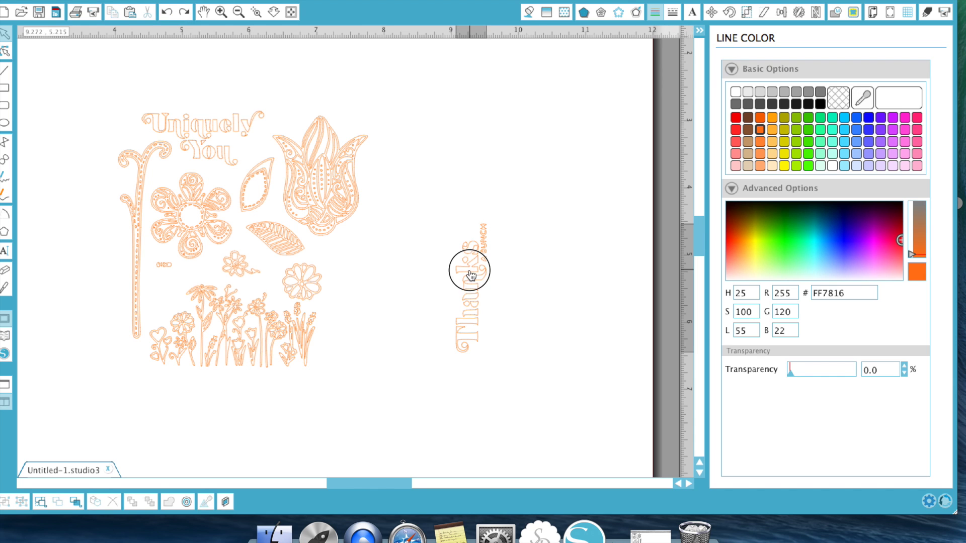
left_click_drag(470, 270, 476, 270)
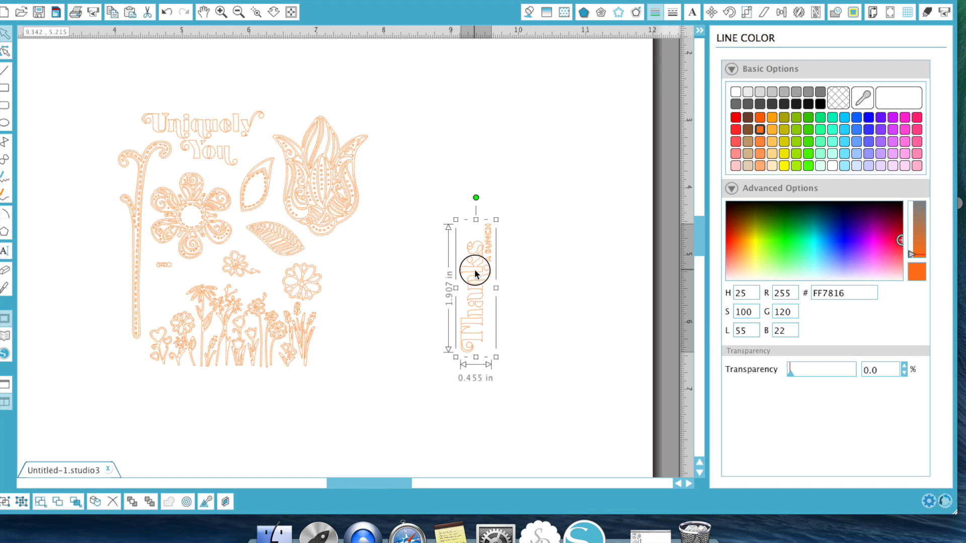
- Rotate the 'Thanks a bunch' group 90° clockwise so it reads horizontally
left_click(728, 12)
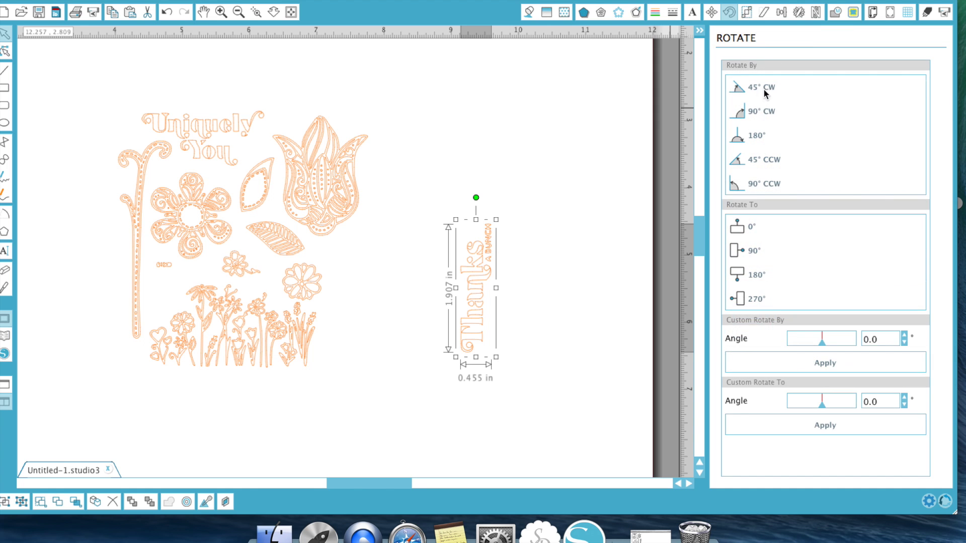
left_click(756, 111)
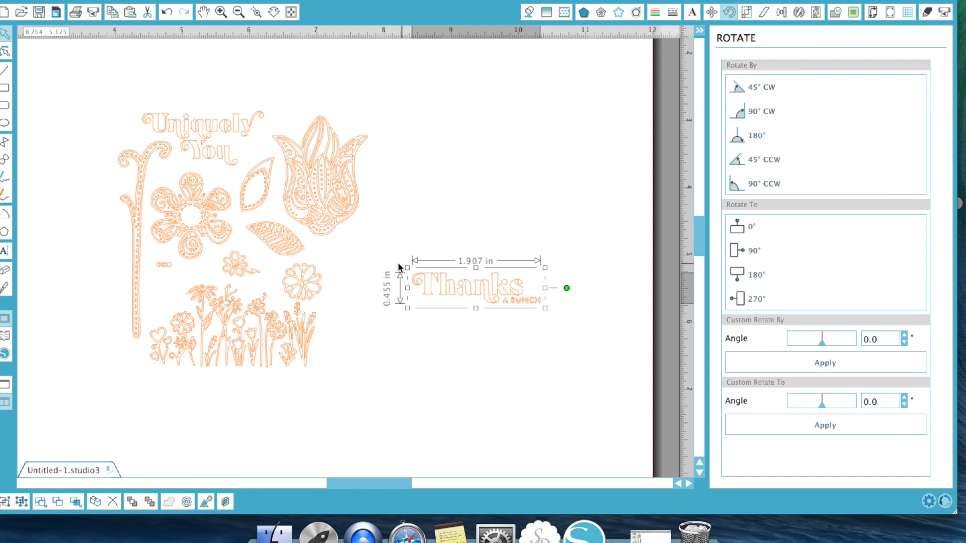
left_click(480, 322)
left_click(500, 297)
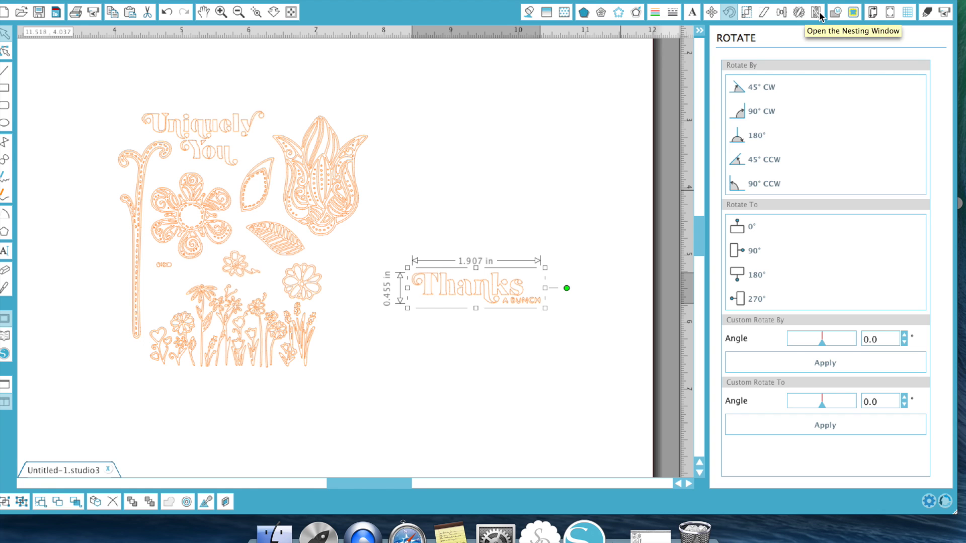
- Add a 0.050 in round-corner offset around 'Thanks a bunch', making it 2.006 × 0.555 in
left_click(635, 12)
left_click(763, 89)
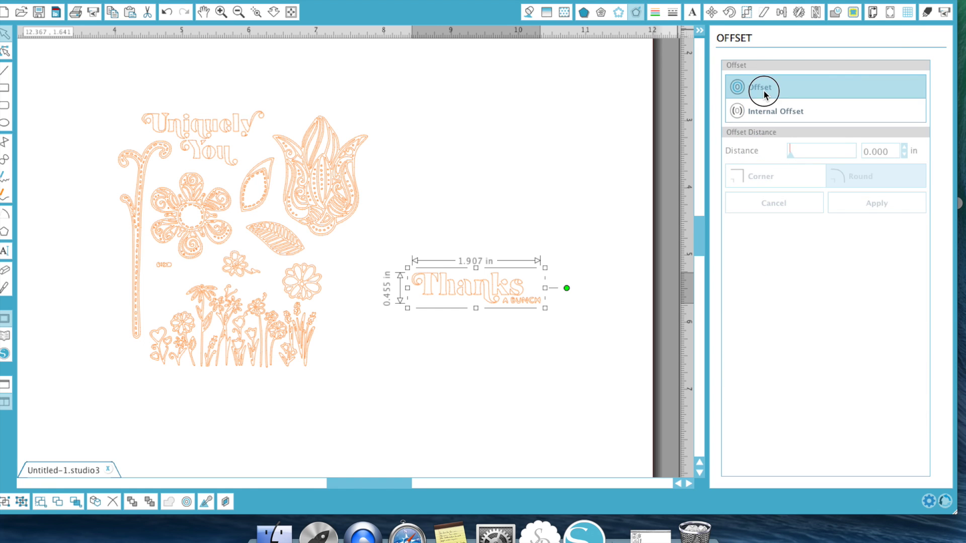
left_click(888, 150)
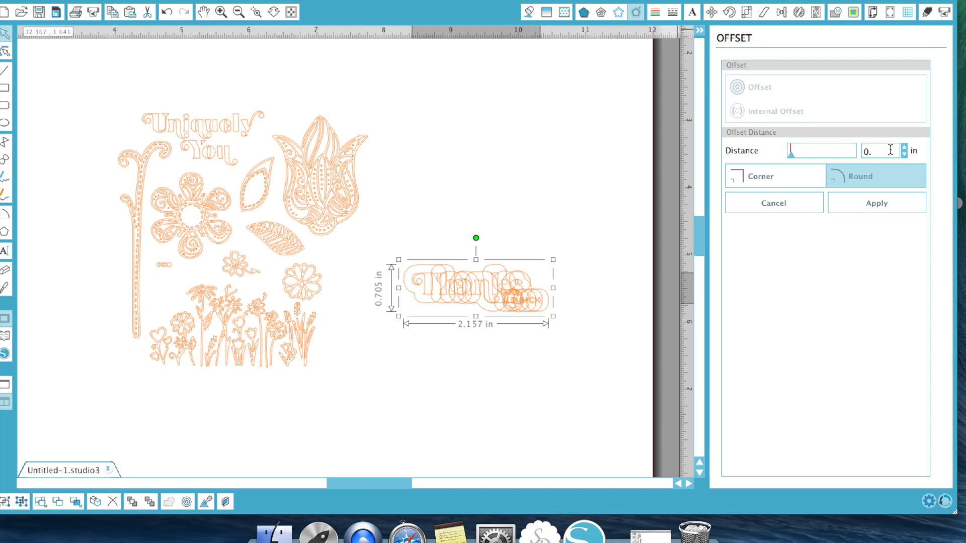
type("0.050")
left_click(506, 393)
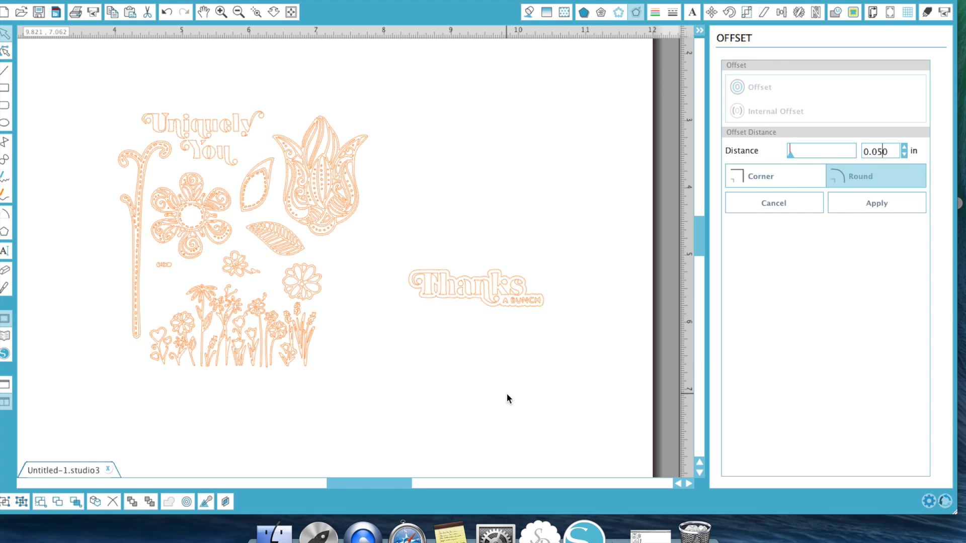
left_click(478, 275)
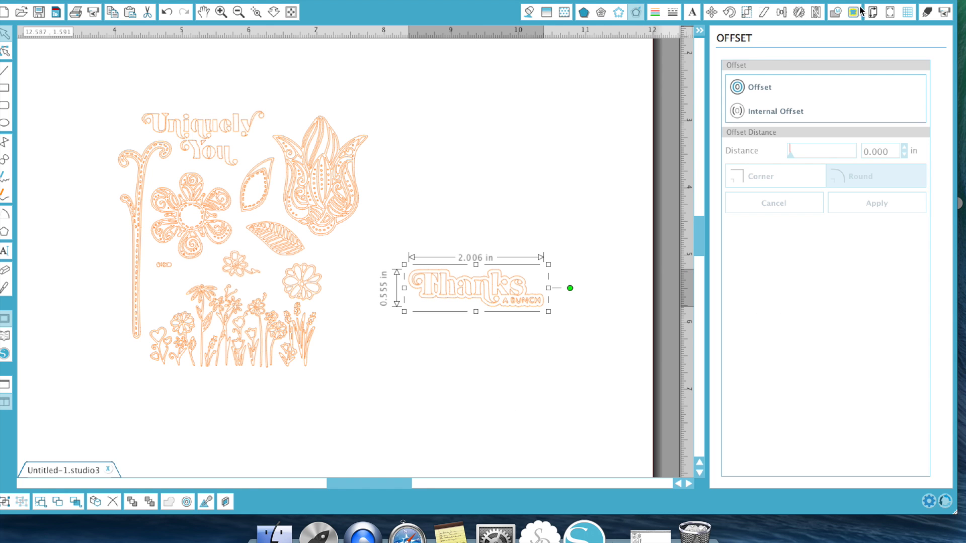
- Set the inner 'Thanks a bunch' text to No Cut in Cut Settings
left_click(928, 13)
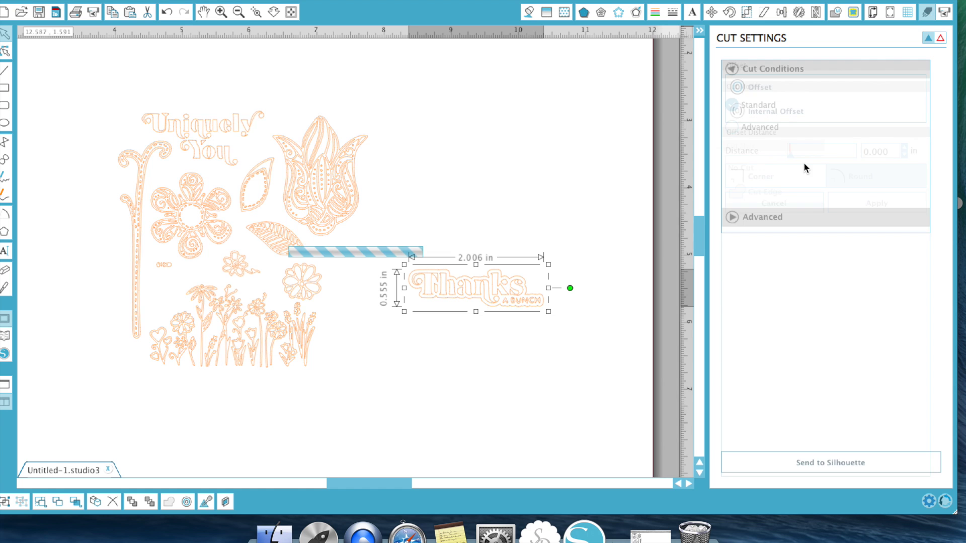
left_click(499, 286)
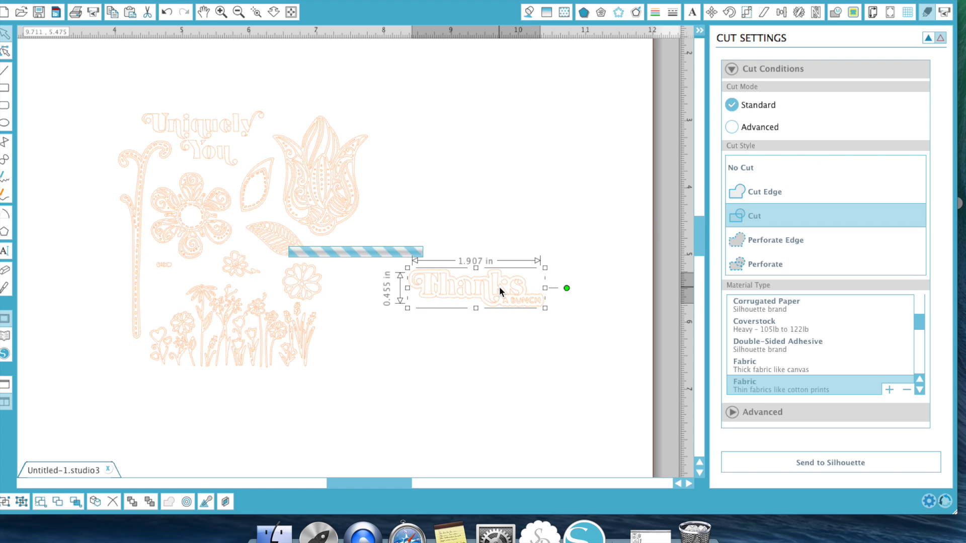
left_click(765, 169)
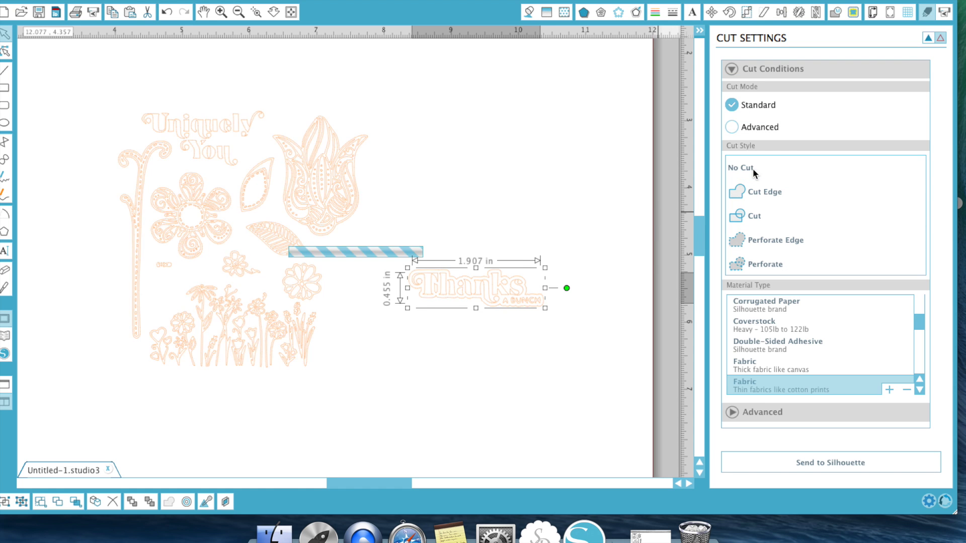
left_click(586, 224)
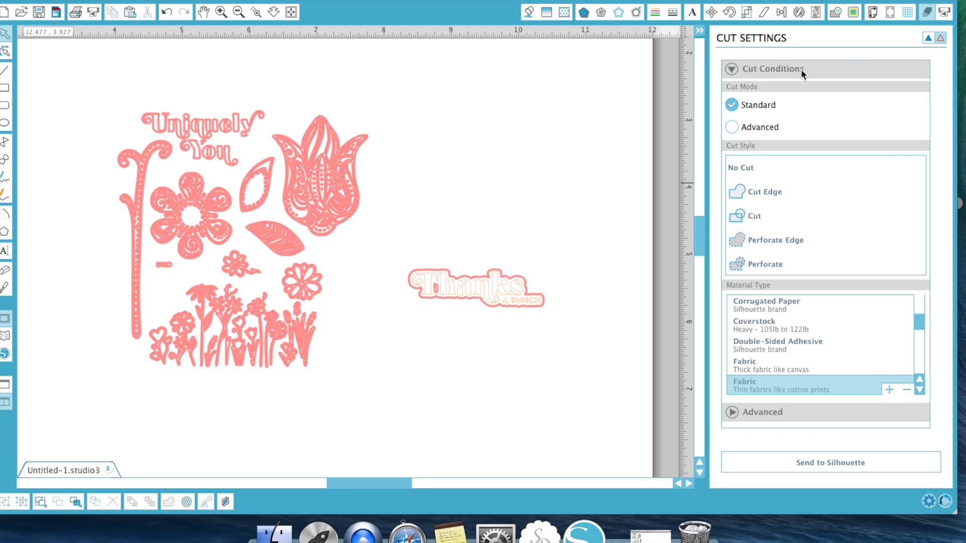
- Close cut settings, then delete the Thanks design plus the Uniquely You text, stem, flowers and leaves
left_click(698, 32)
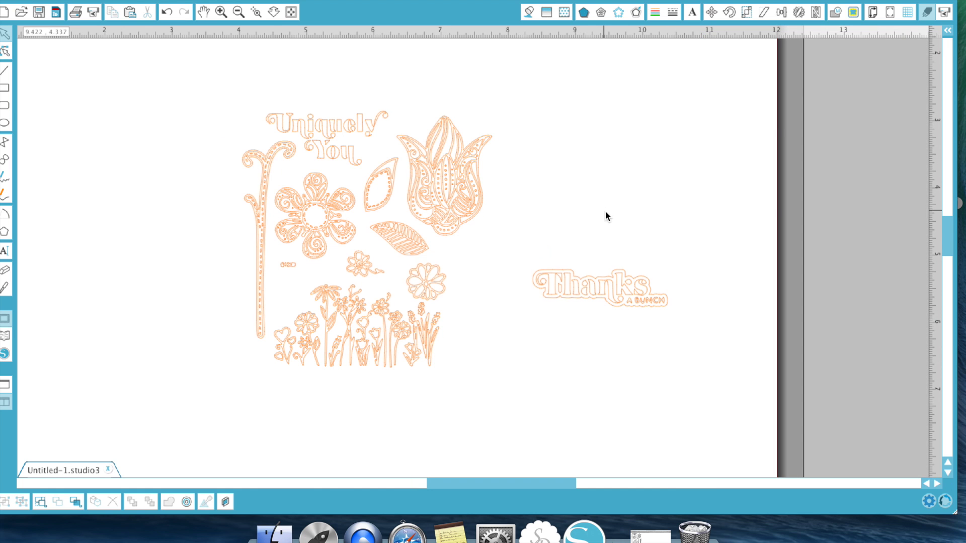
left_click_drag(516, 256, 739, 340)
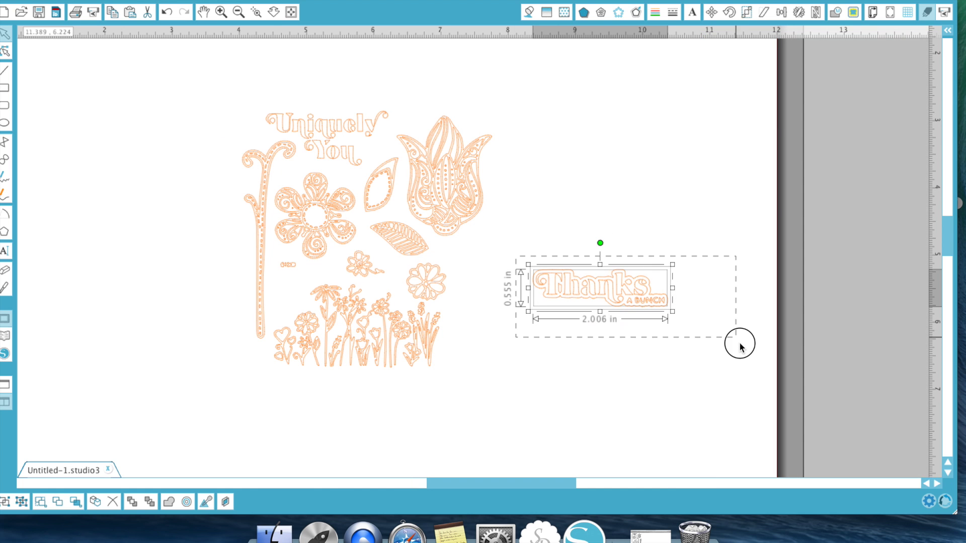
key("Delete")
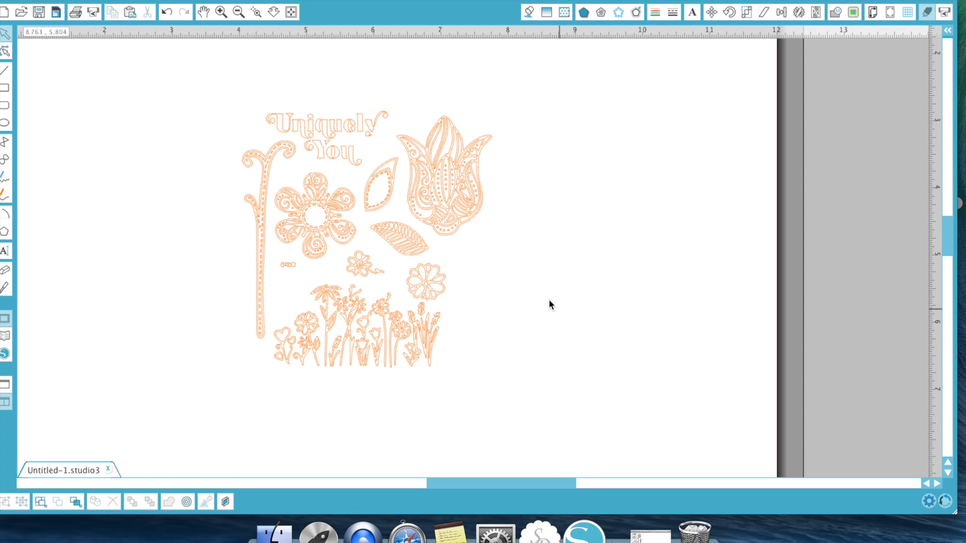
left_click_drag(255, 102, 396, 277)
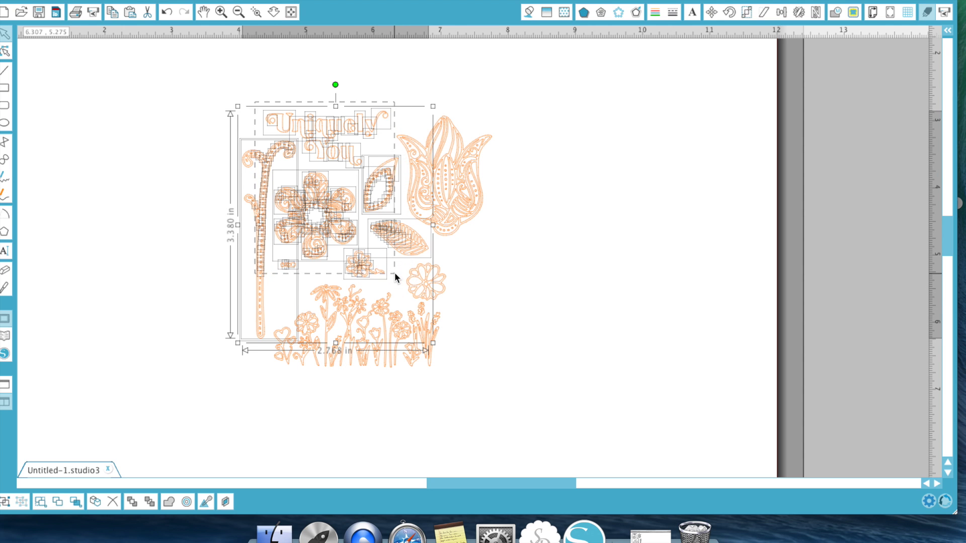
key("Delete")
- Delete the dotted shapes, left-side flowers and all the small bottom flowers
left_click_drag(233, 133, 339, 425)
key("Delete")
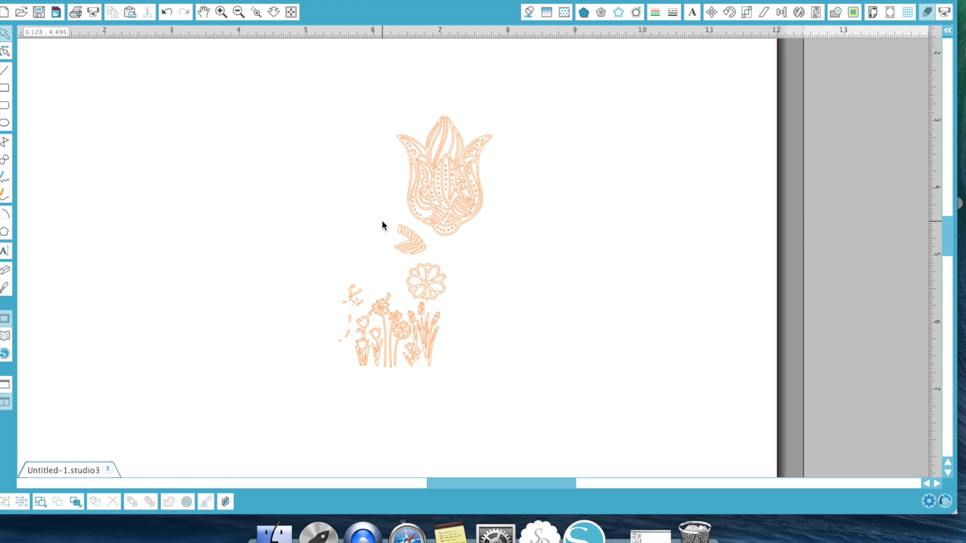
left_click_drag(384, 222, 396, 337)
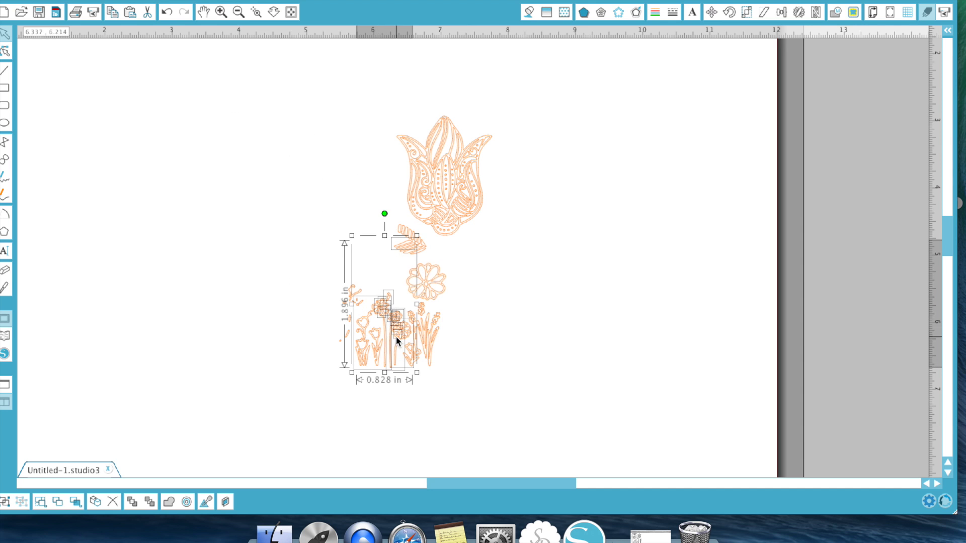
key("Delete")
left_click_drag(321, 266, 453, 399)
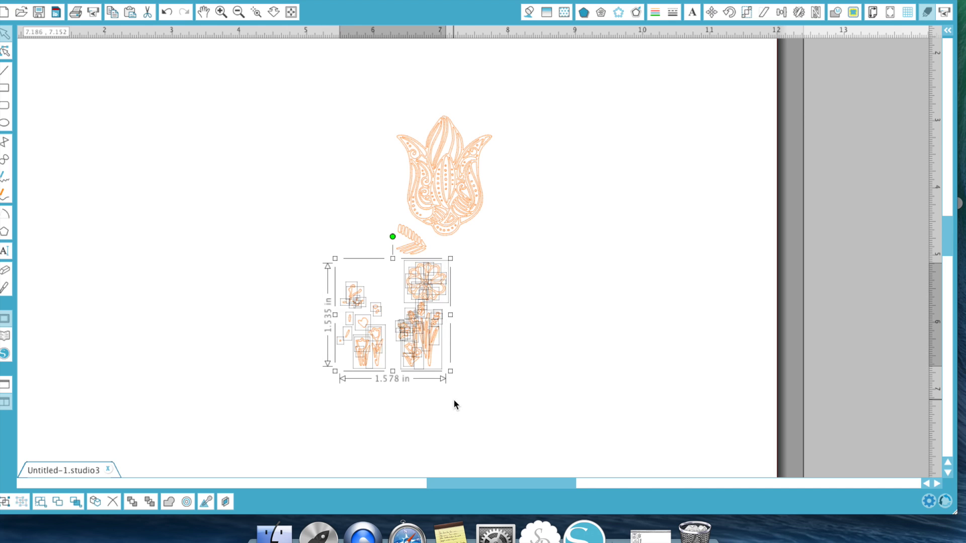
key("Delete")
- Delete the leftover leaf pieces and stroke below the tulip
left_click(415, 244)
left_click(425, 261)
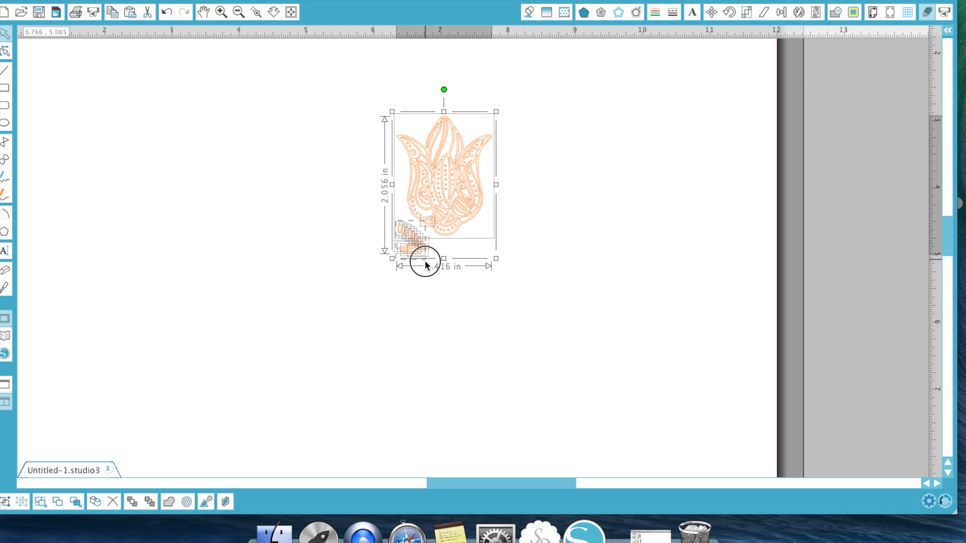
left_click(410, 261)
key("Delete")
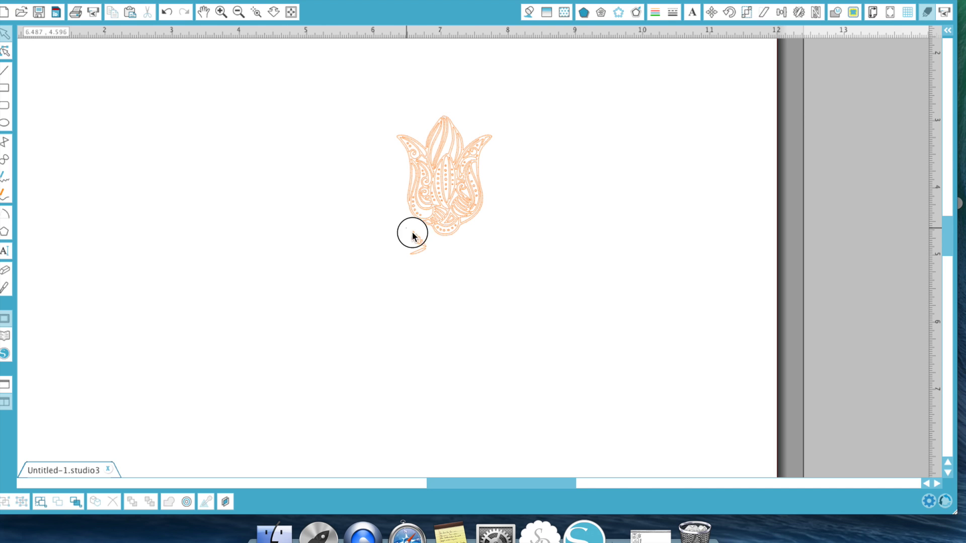
left_click(427, 261)
key("Delete")
- Zoom in on the tulip and recolour all its outlines dark grey (333333)
left_click(221, 12)
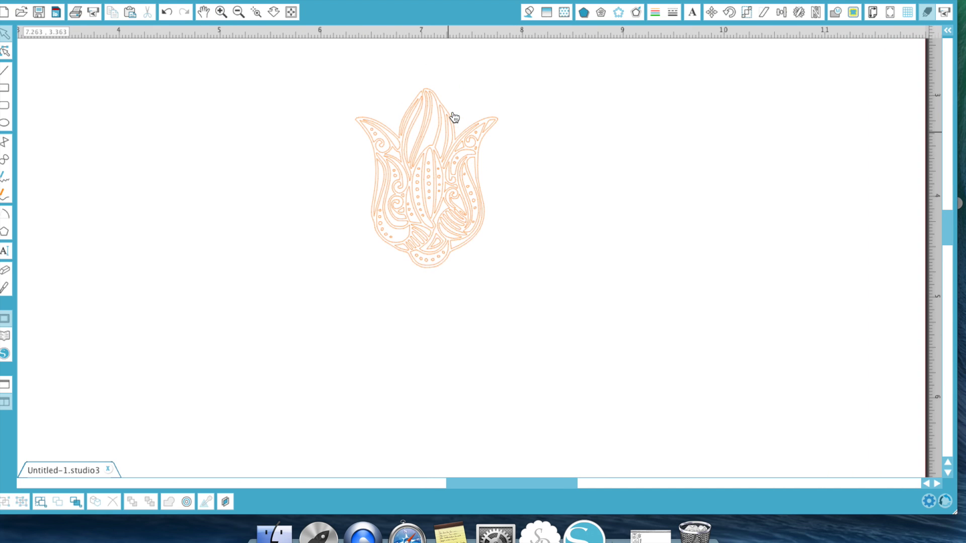
left_click_drag(341, 90, 558, 308)
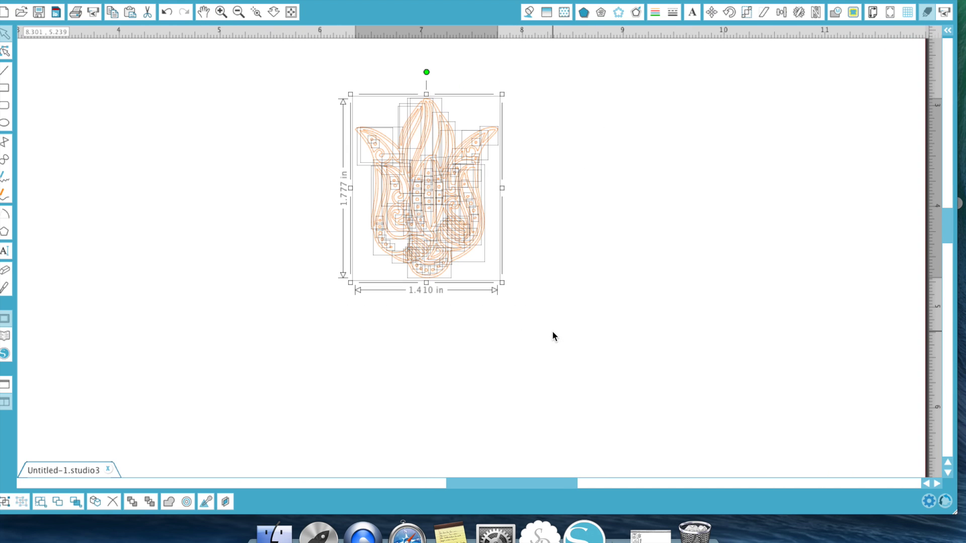
left_click(655, 12)
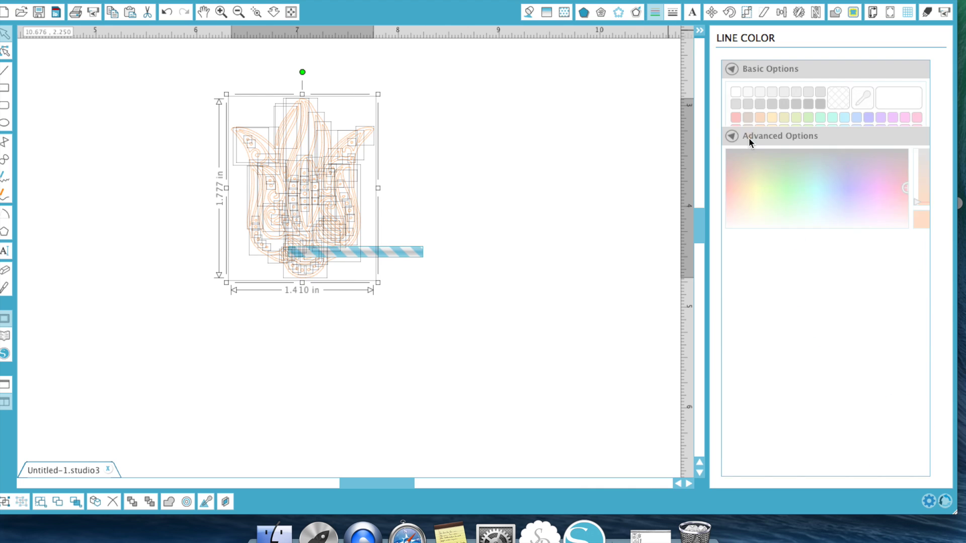
left_click(471, 161)
scroll(360, 159, "up", 2)
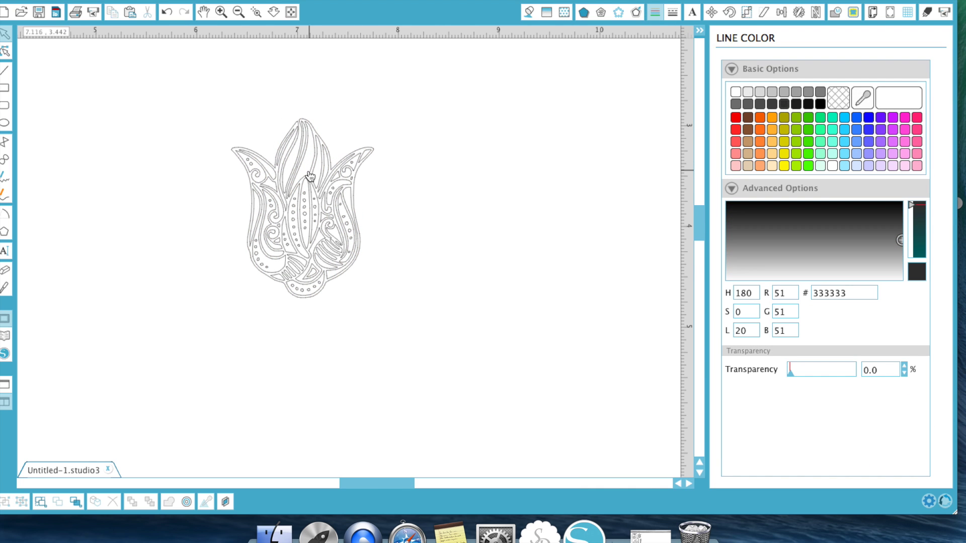
left_click(288, 174)
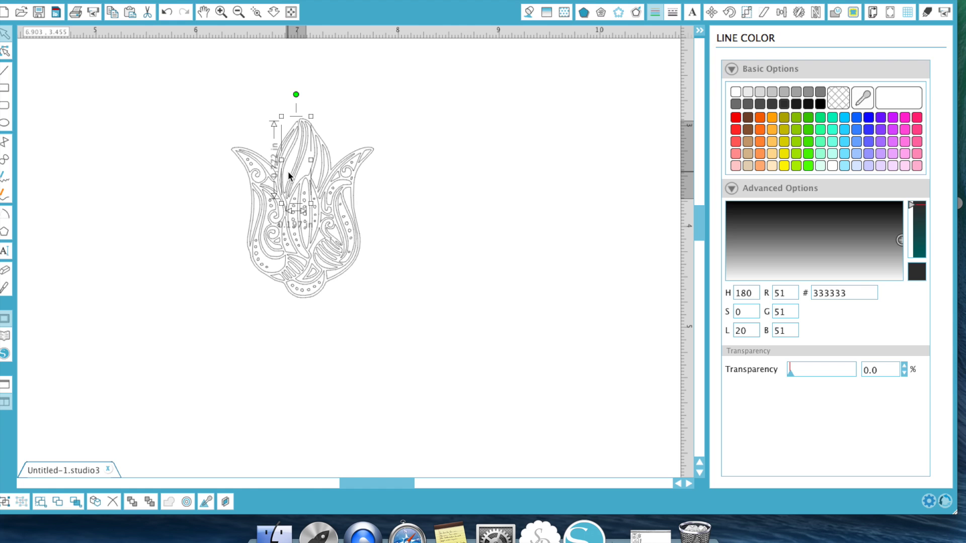
- Fill the first three tulip petals red, orange and yellow
left_click(736, 119)
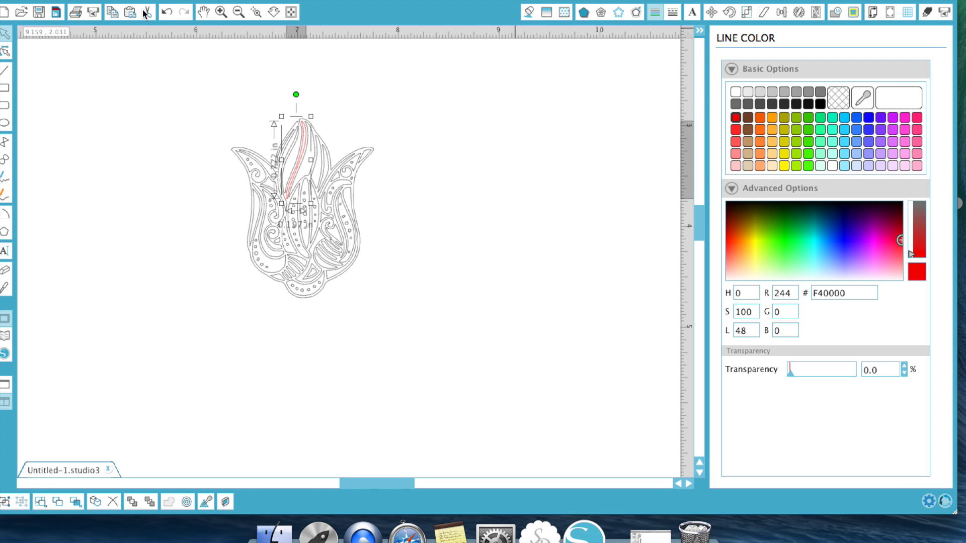
left_click(167, 13)
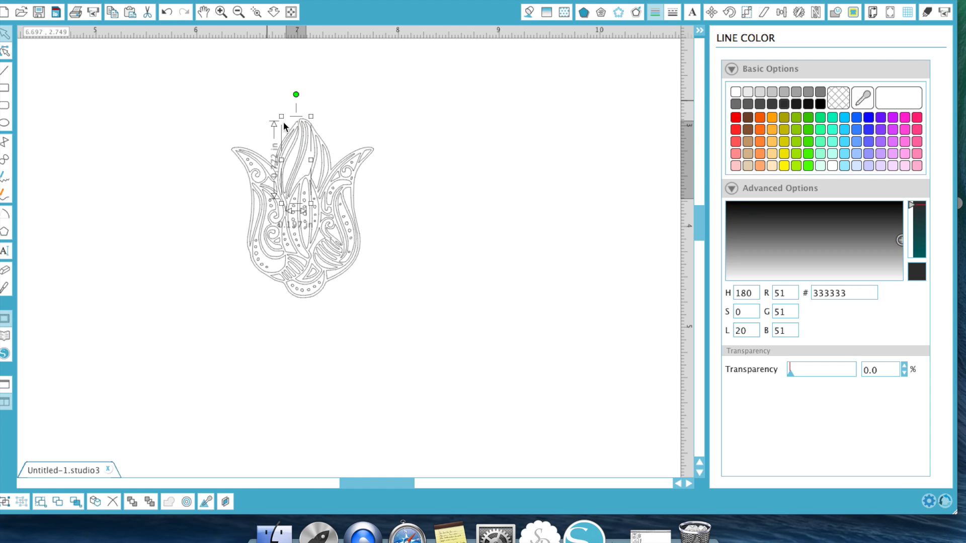
left_click(529, 15)
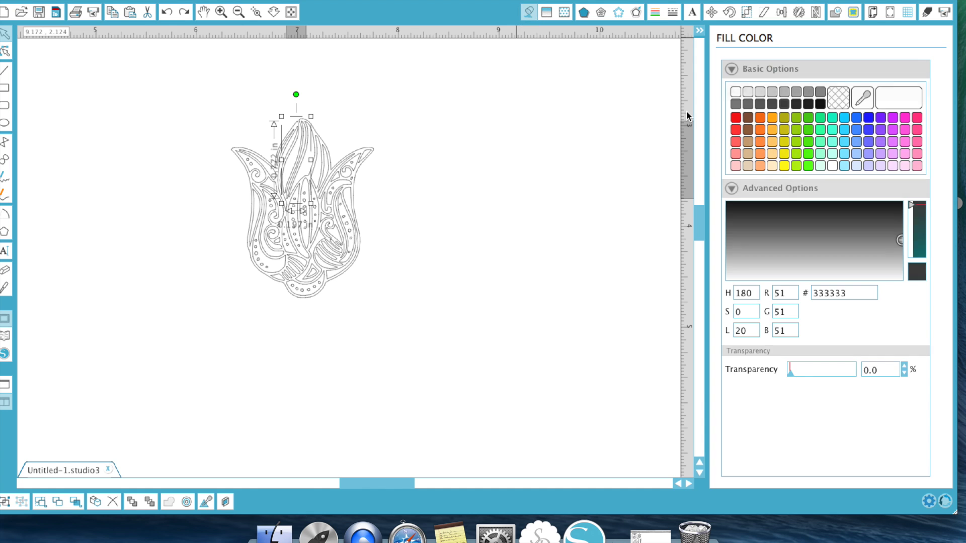
left_click(736, 119)
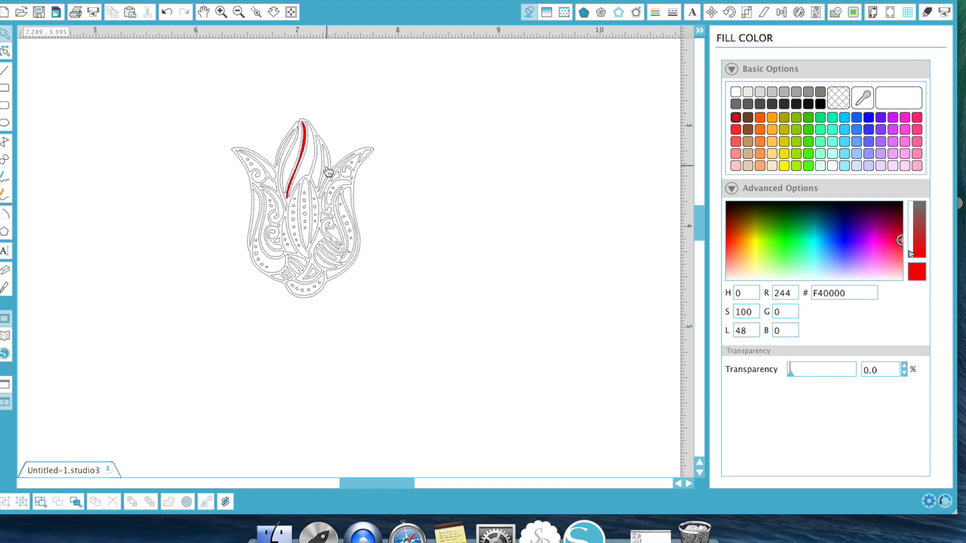
left_click(312, 171)
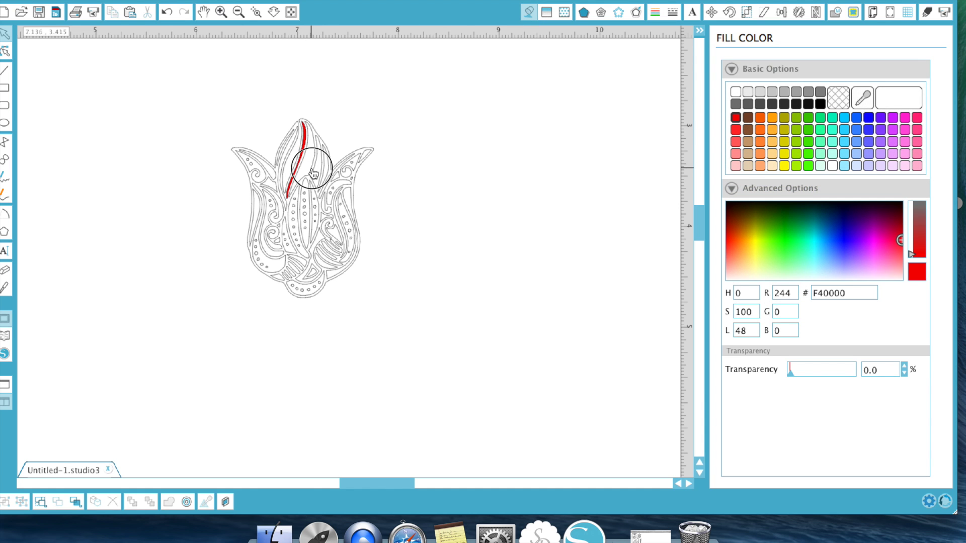
left_click(772, 117)
left_click(502, 138)
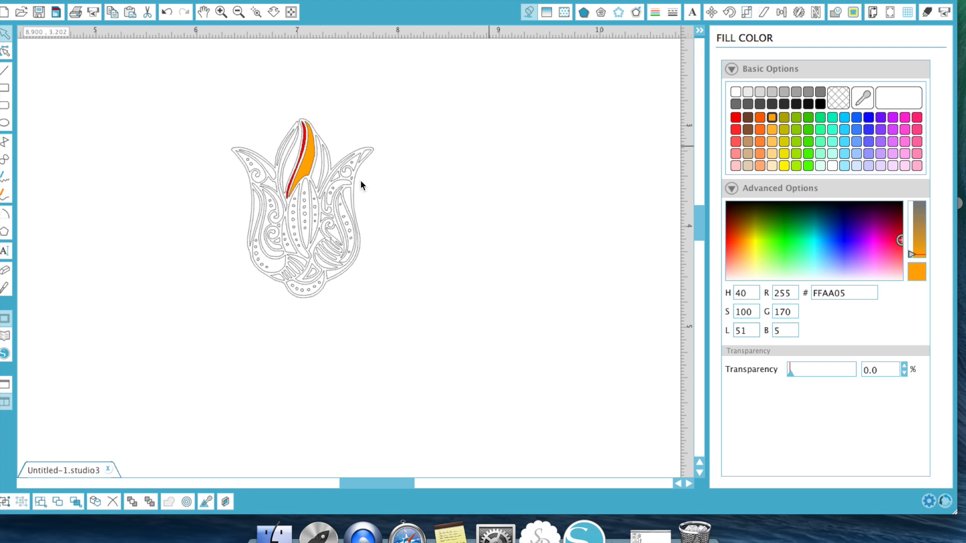
left_click(316, 184)
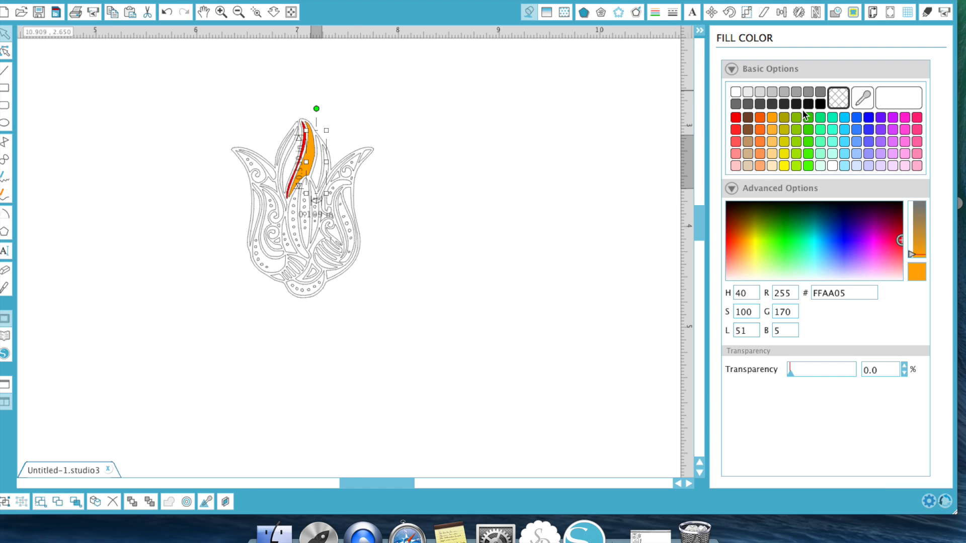
left_click(783, 165)
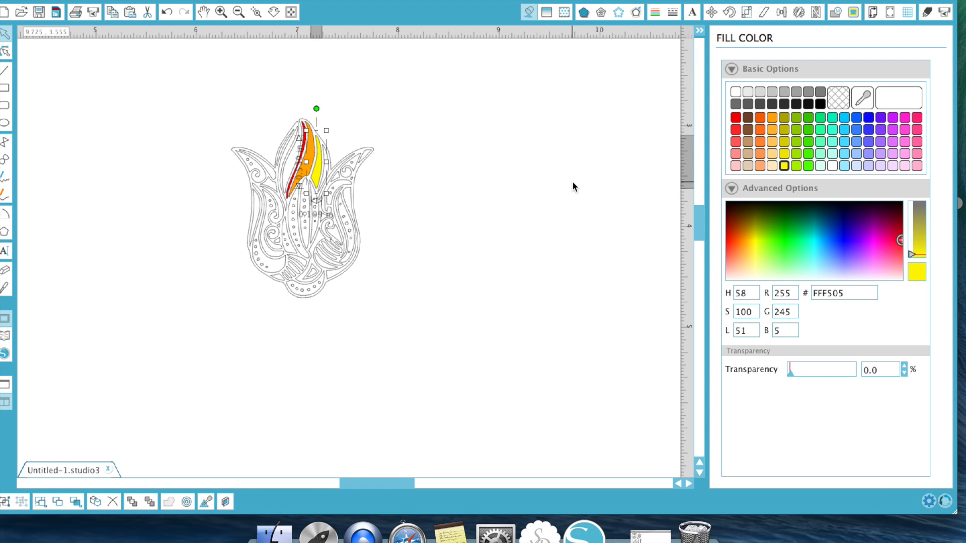
left_click(571, 186)
- Fill the next two petals to the right pink and green
left_click(326, 176)
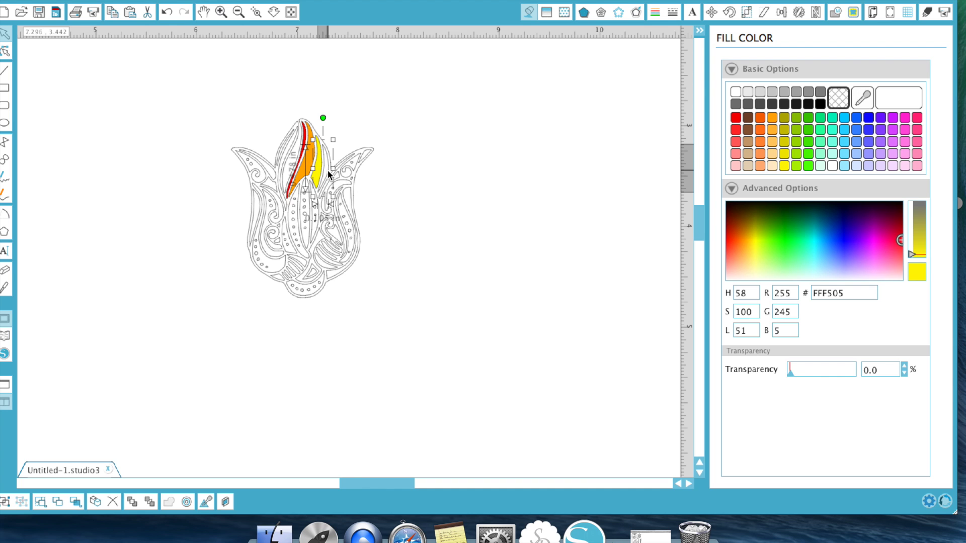
left_click(735, 155)
left_click(530, 130)
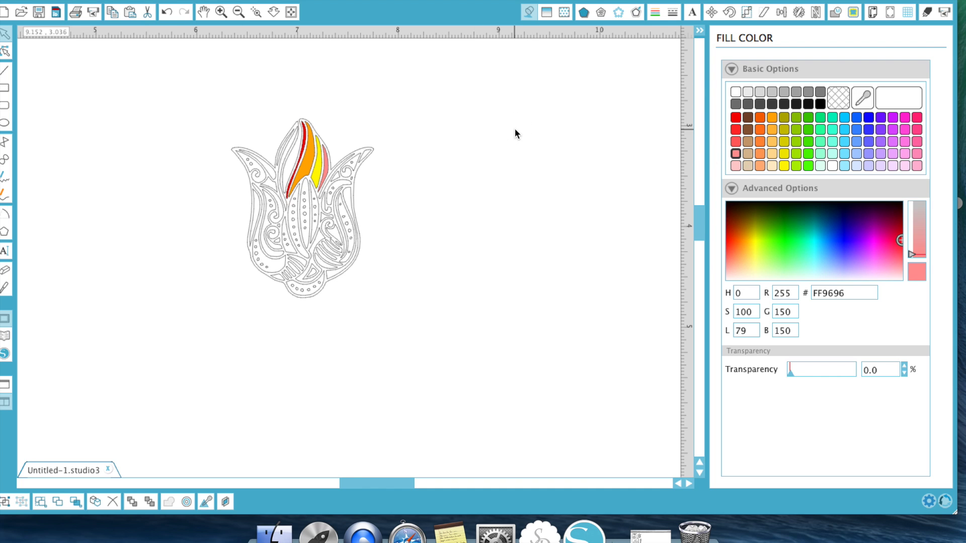
left_click(342, 181)
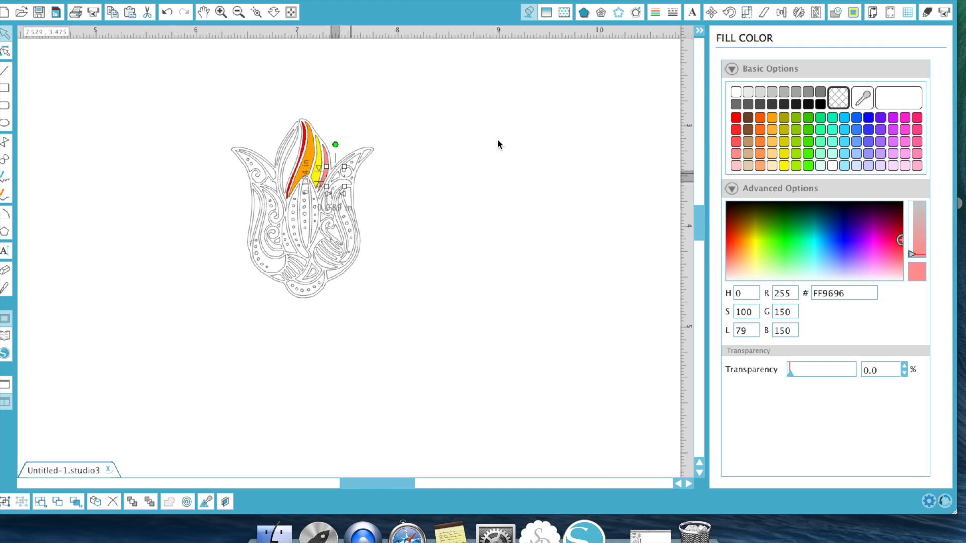
left_click(807, 119)
left_click(538, 206)
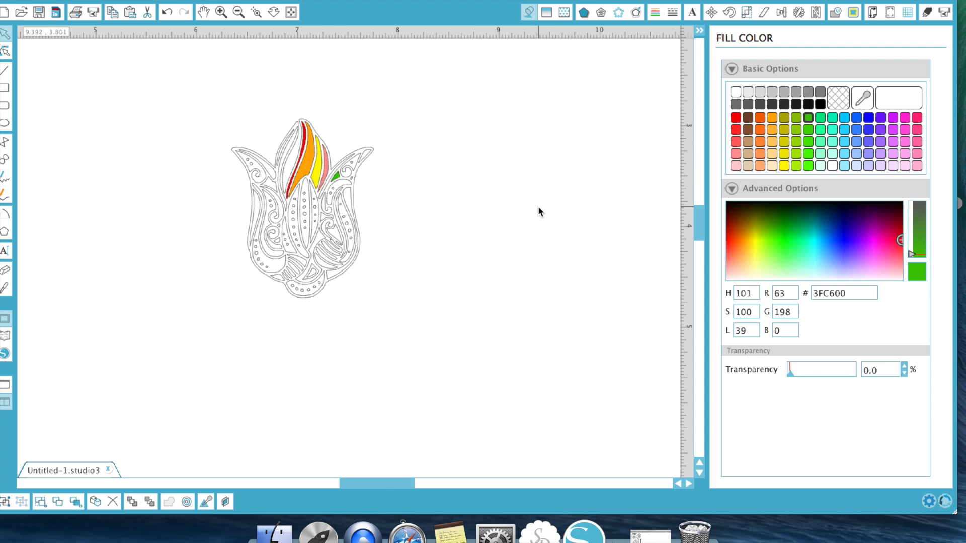
- Recolour the stripe on the left petal blue, then change it to purple
left_click(294, 173)
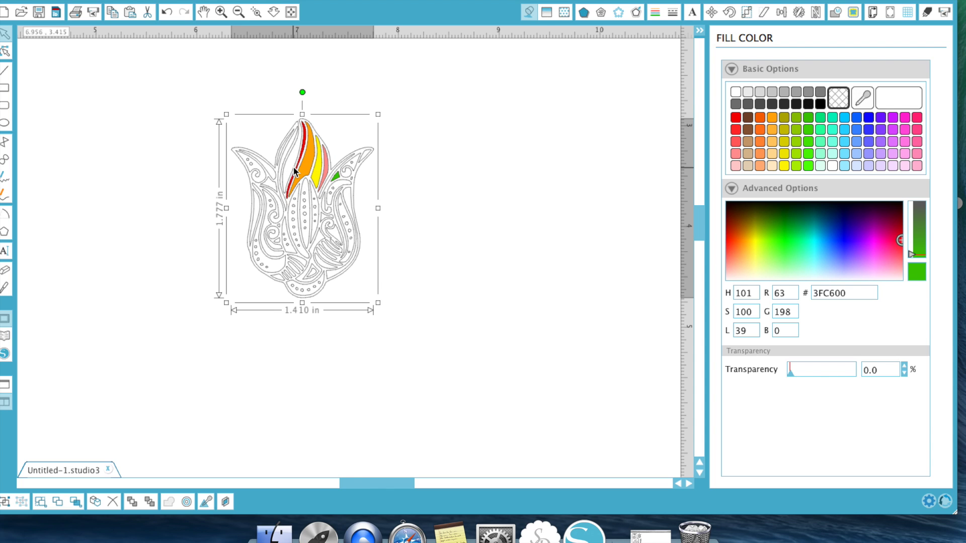
left_click(293, 171)
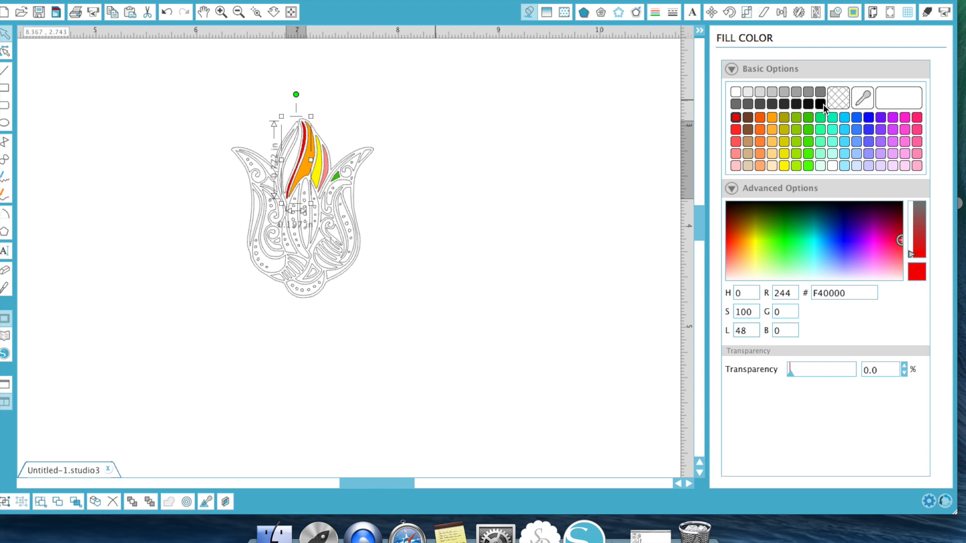
left_click(857, 118)
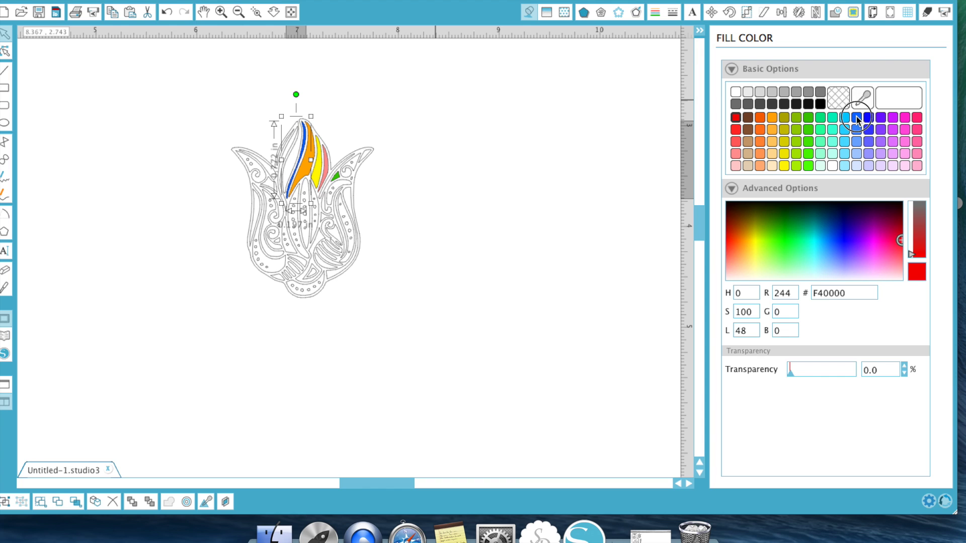
left_click(421, 152)
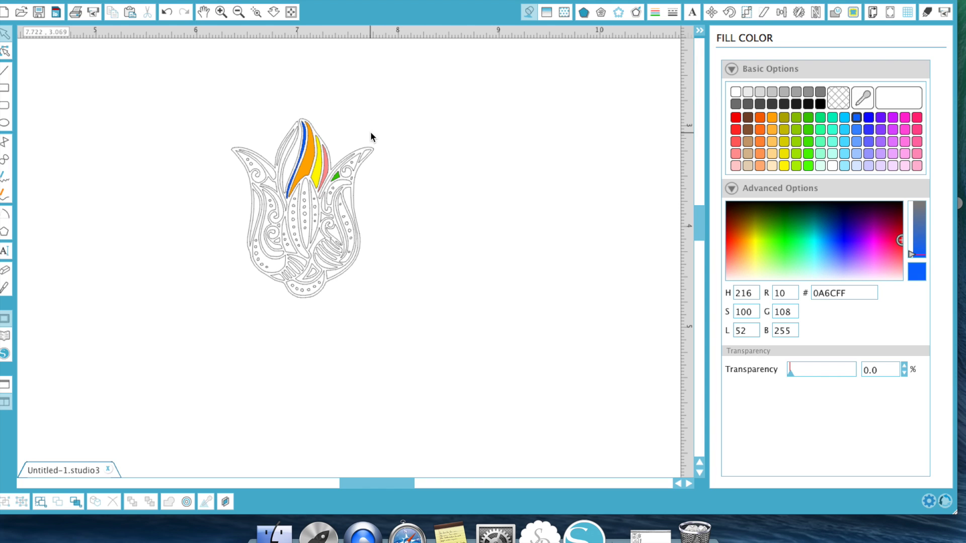
left_click(300, 160)
left_click(298, 160)
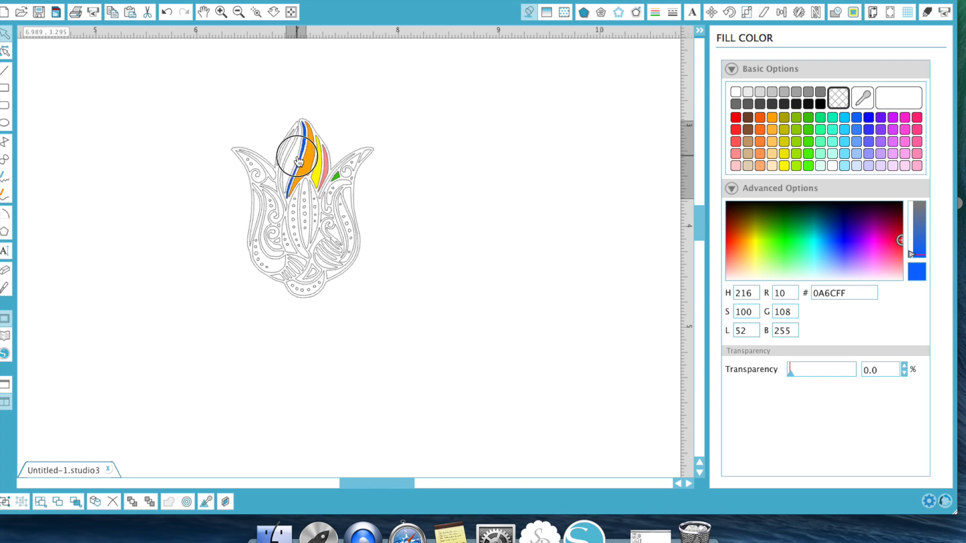
left_click(894, 130)
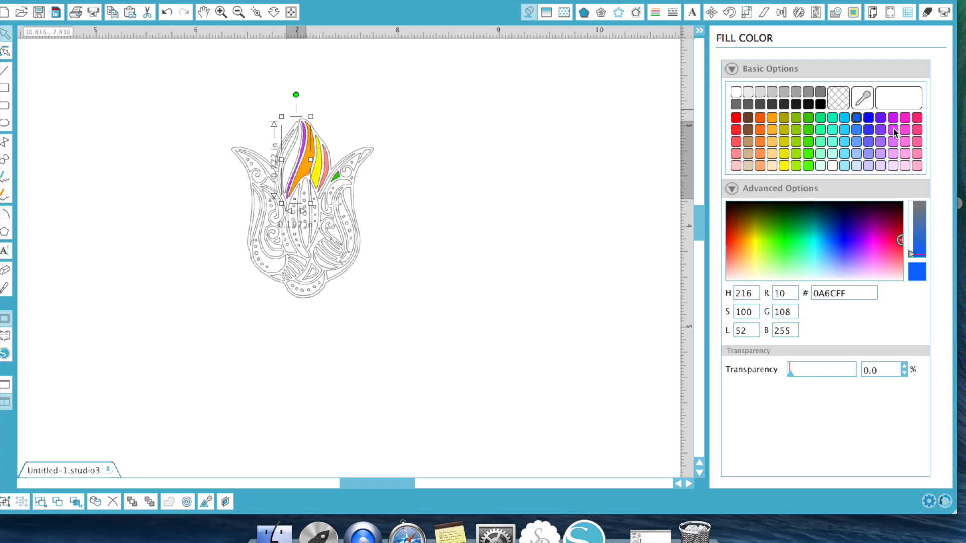
left_click(539, 139)
- Fill the narrow left piece teal and the swirl piece left of centre blue
left_click(257, 209)
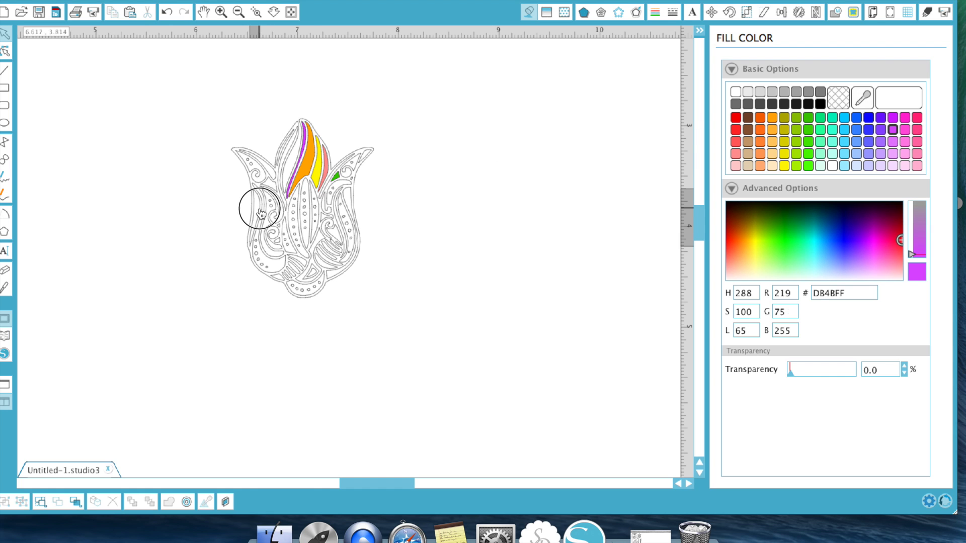
left_click(832, 121)
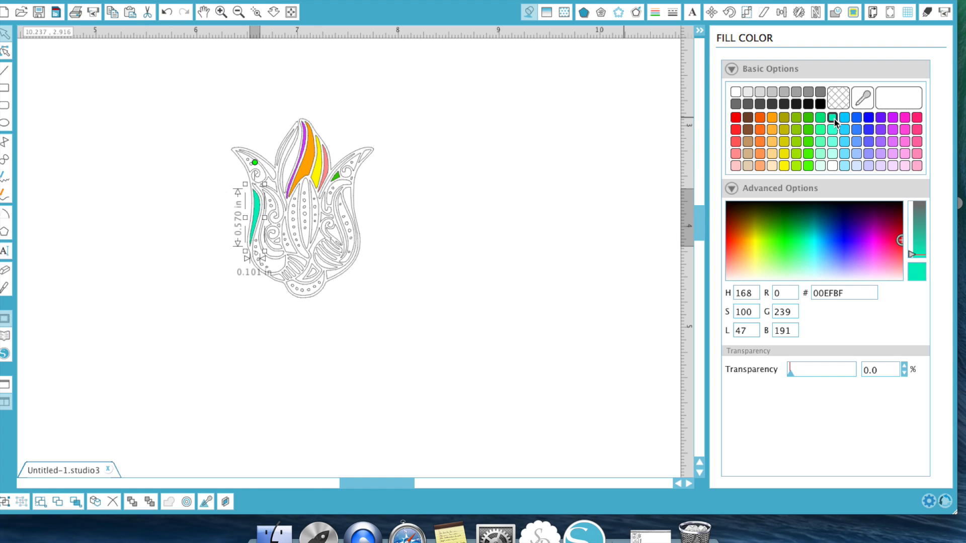
left_click(524, 161)
left_click(280, 214)
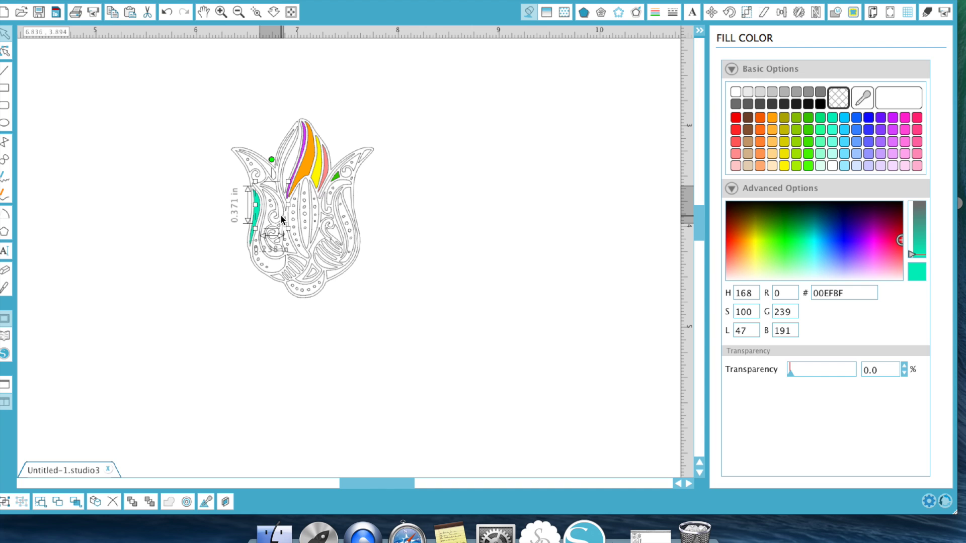
left_click(856, 120)
left_click(625, 136)
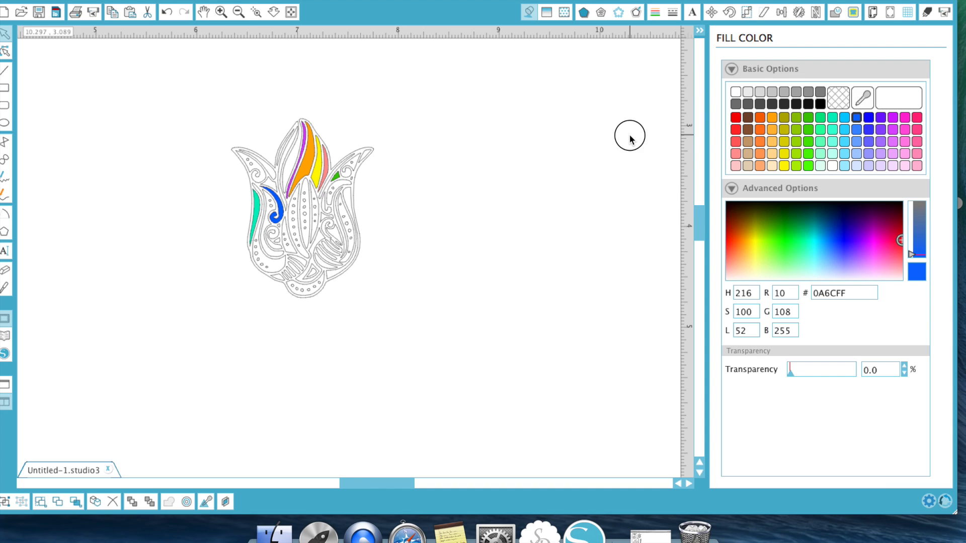
- Fill the tall central dotted piece mint (63FFBD) and the right inner petal green (44D600)
left_click(305, 187)
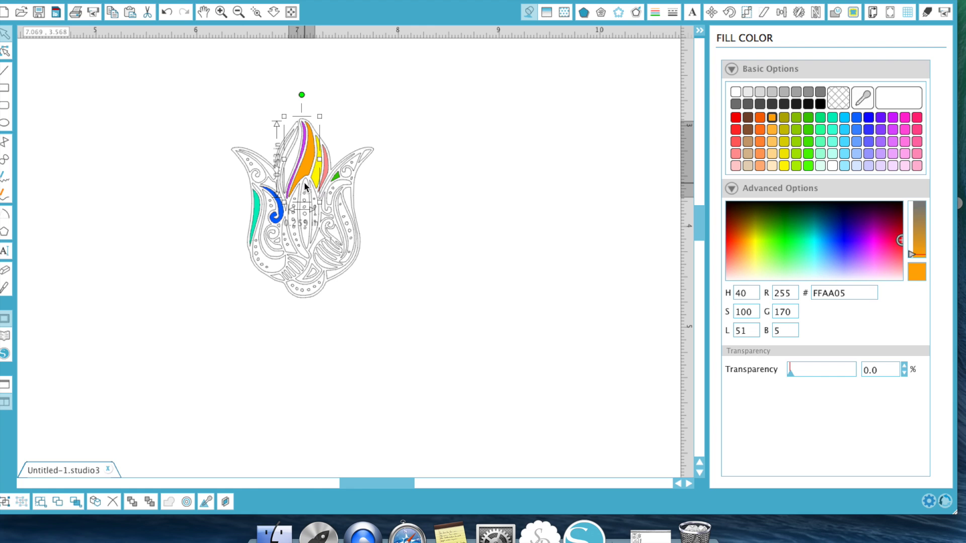
left_click(304, 200)
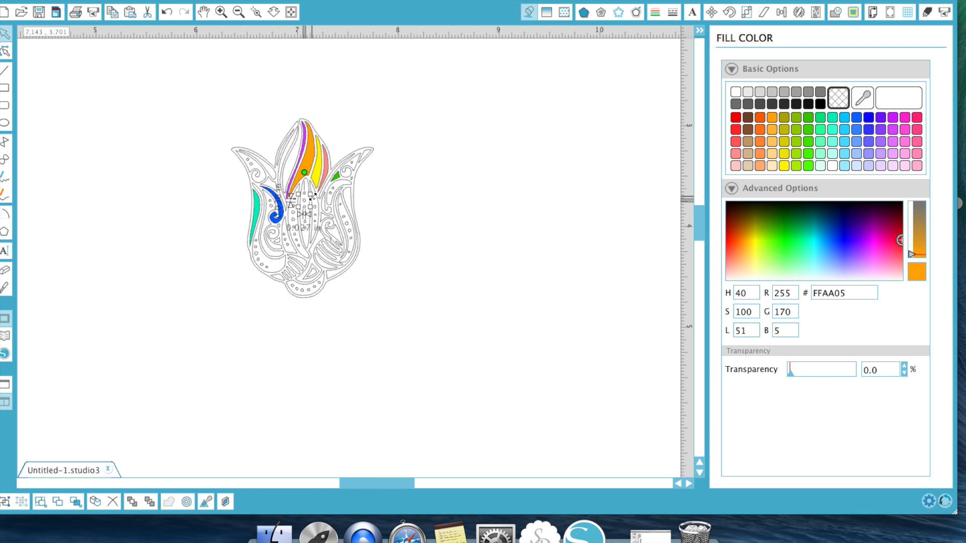
left_click(312, 207)
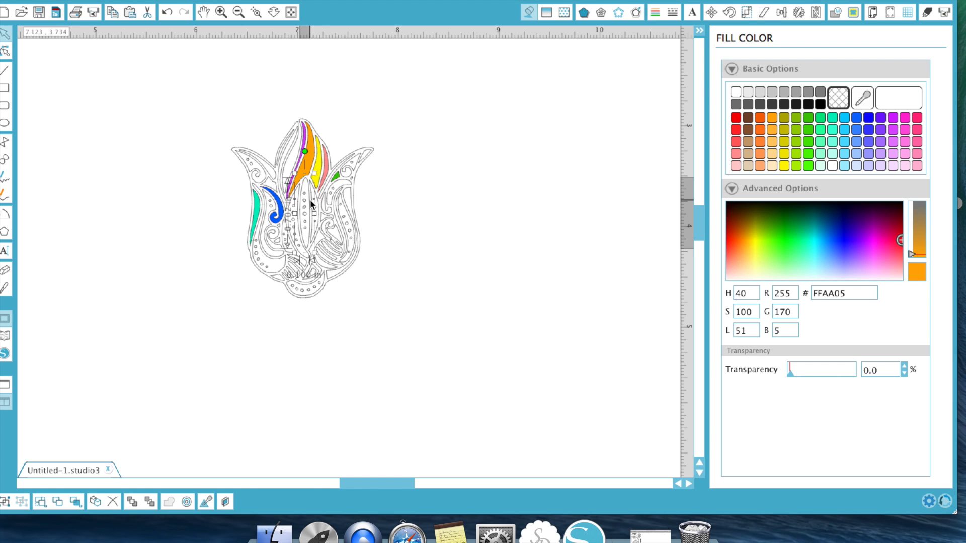
left_click(820, 141)
left_click(575, 191)
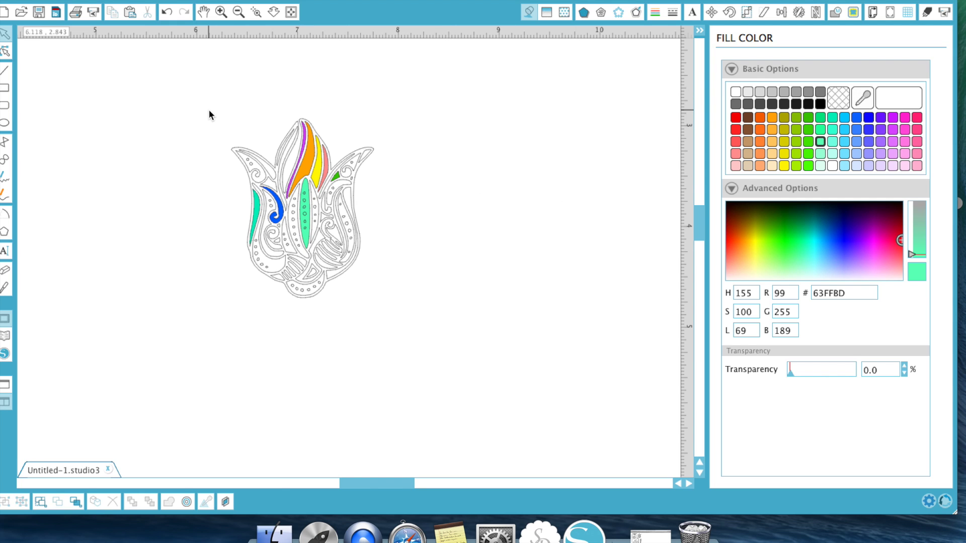
left_click(350, 202)
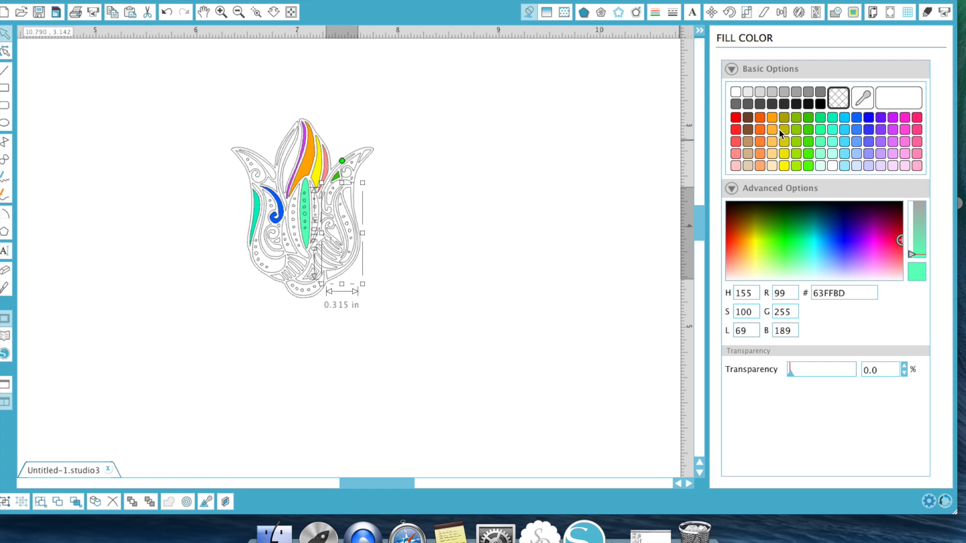
left_click(808, 129)
left_click(461, 166)
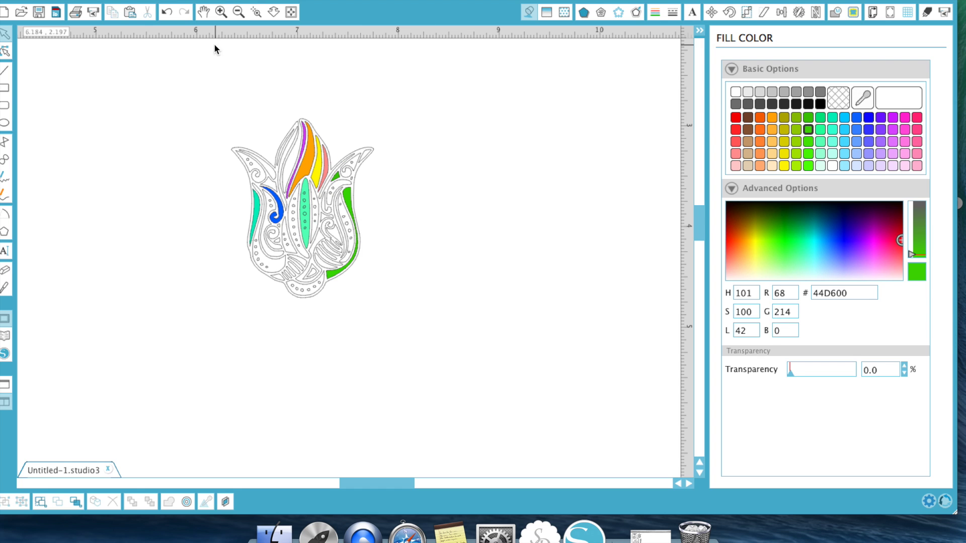
- Group all the coloured tulip pieces into one design
left_click_drag(210, 98, 402, 319)
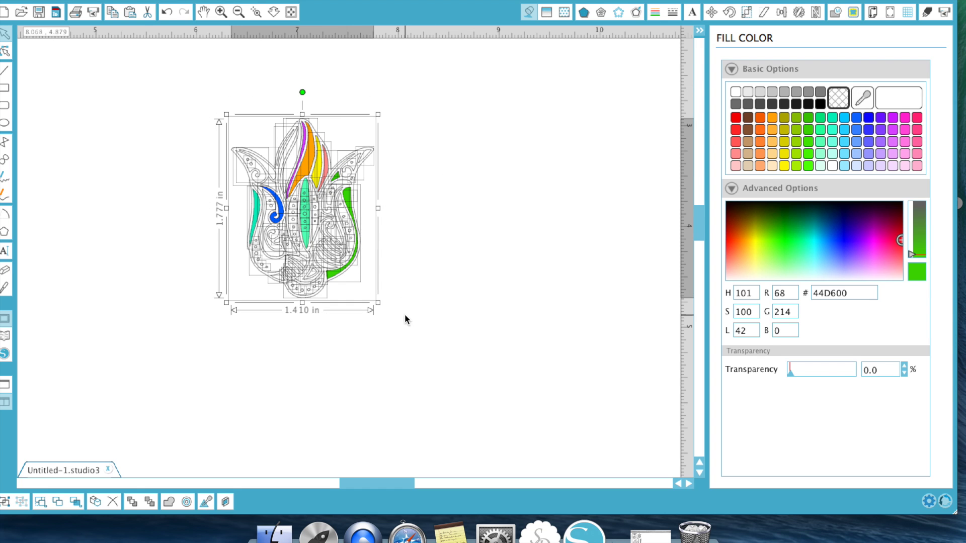
right_click(355, 258)
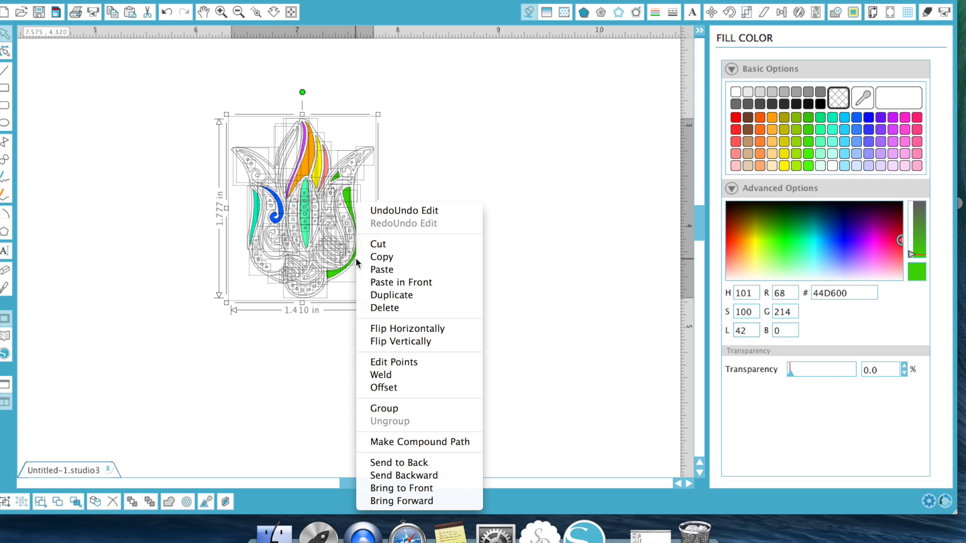
left_click(402, 405)
left_click(403, 406)
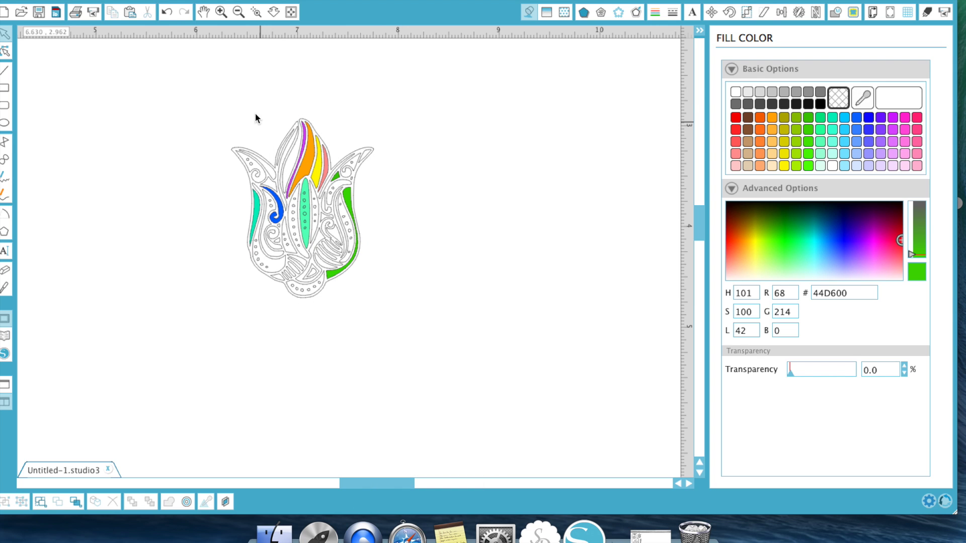
left_click(296, 160)
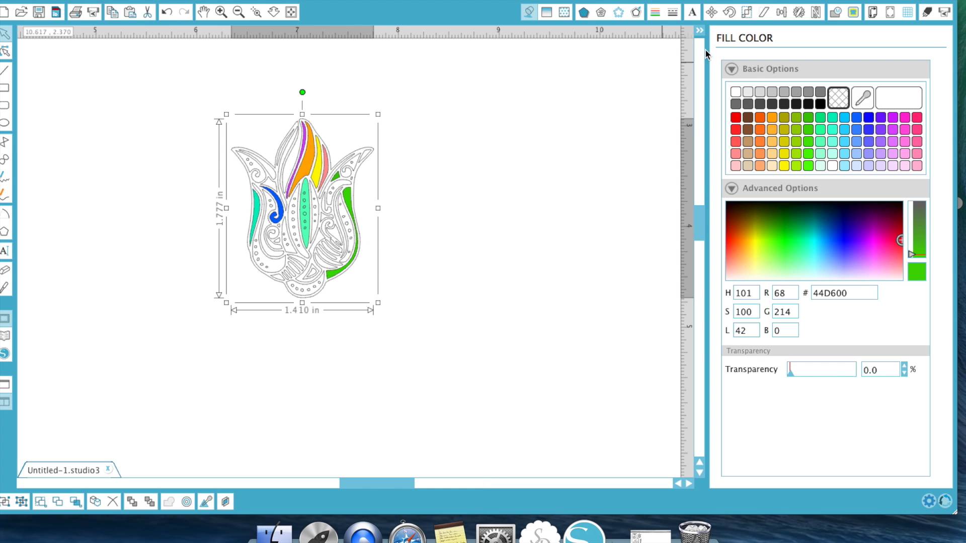
- Add a rounded 0.05 in offset outline around the tulip, undoing an accidental move
left_click(636, 11)
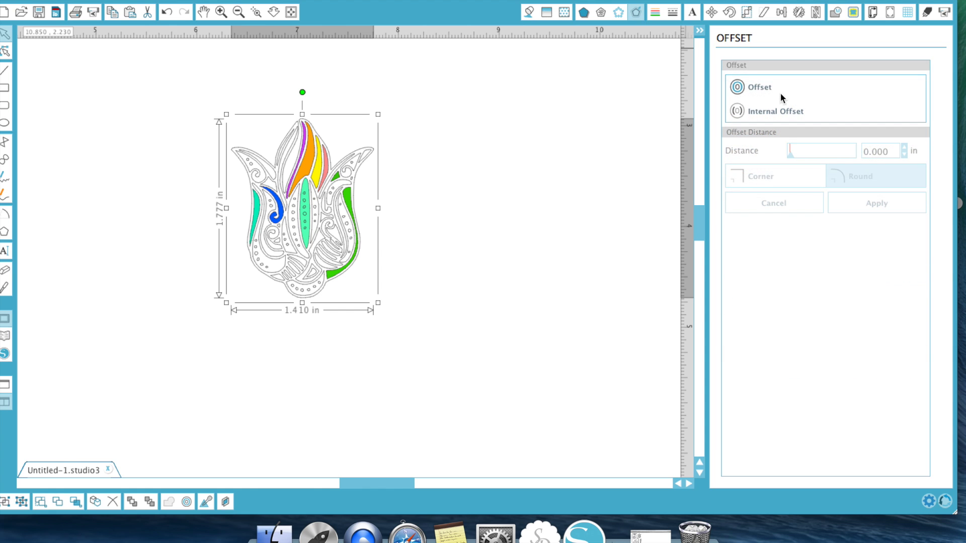
left_click(766, 89)
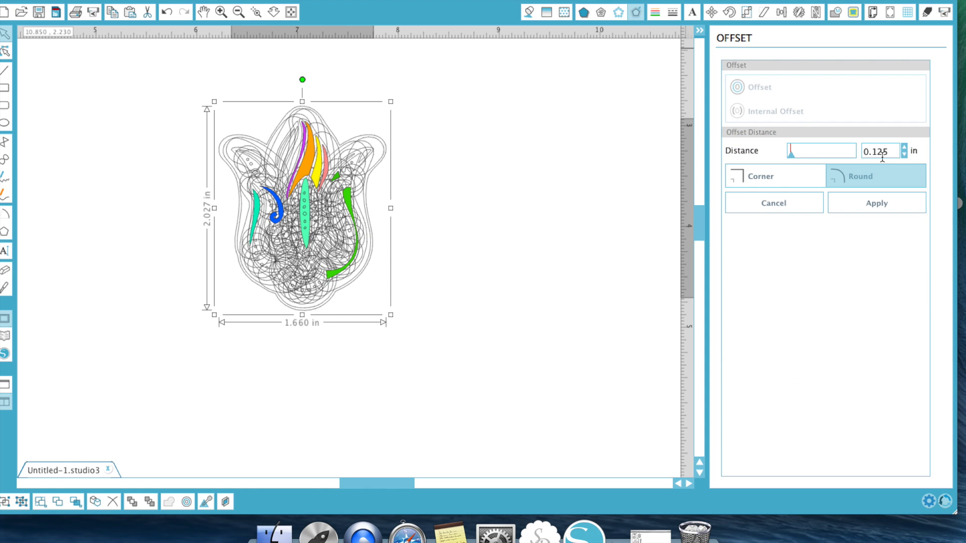
left_click(894, 153)
left_click(871, 207)
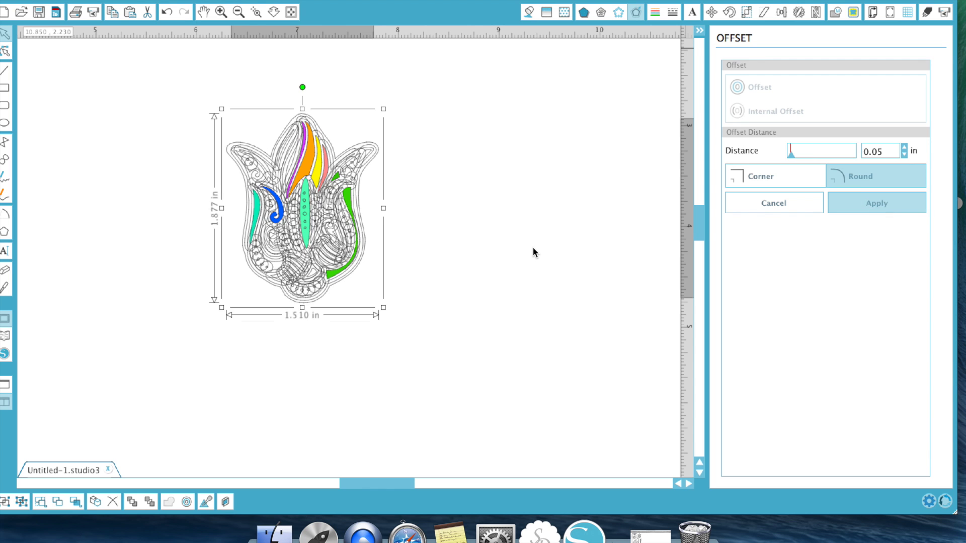
left_click(490, 232)
left_click_drag(370, 164, 559, 174)
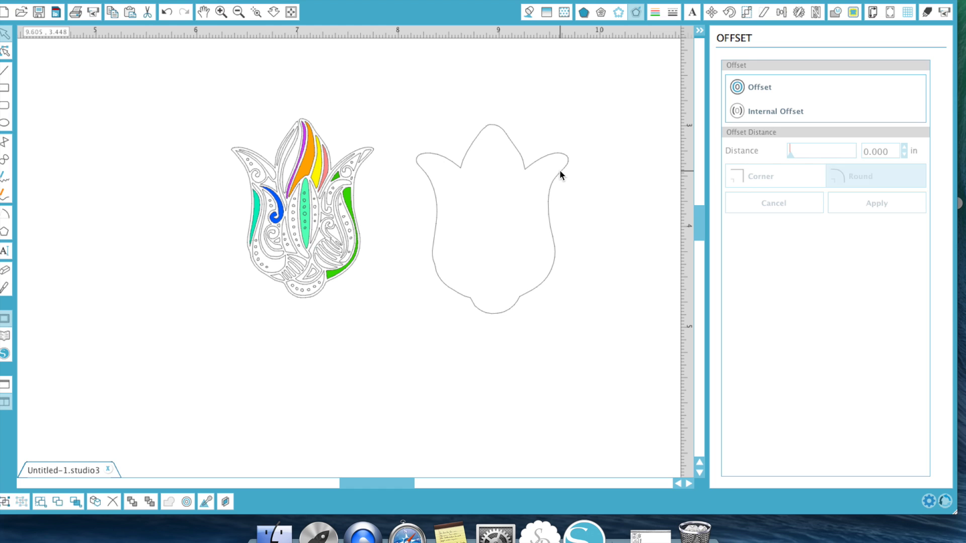
left_click(171, 12)
- Restore the offset outline, then set the tulip group to No Cut so only the border cuts
left_click(172, 12)
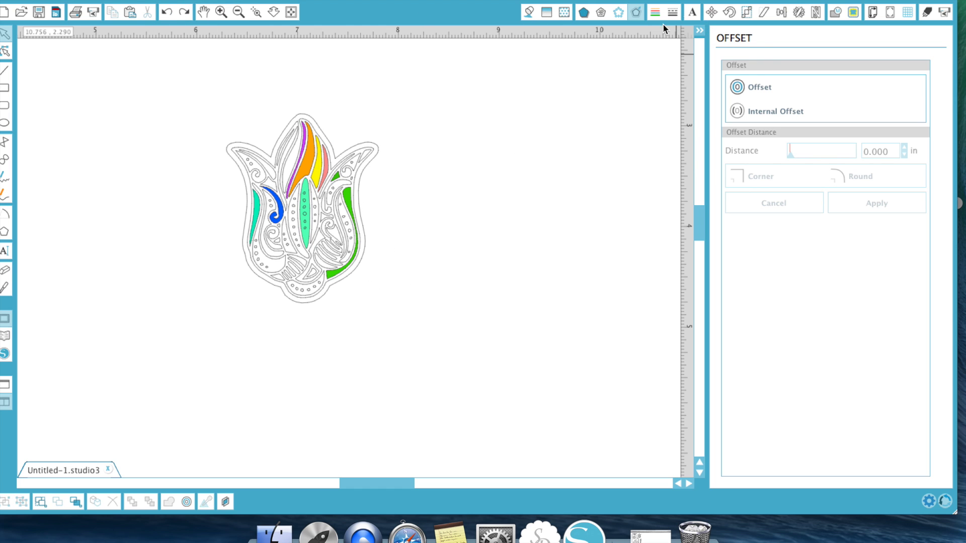
left_click(927, 12)
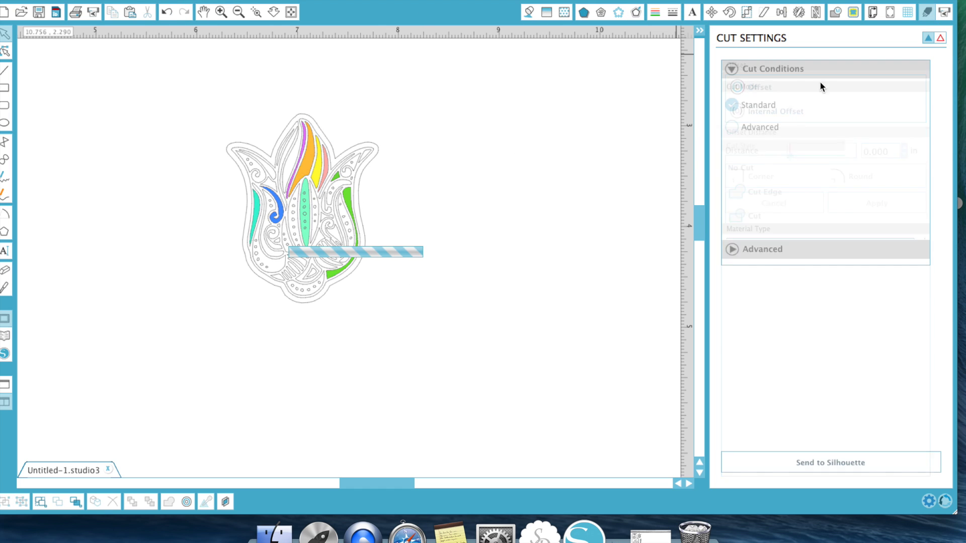
left_click(358, 160)
left_click(755, 165)
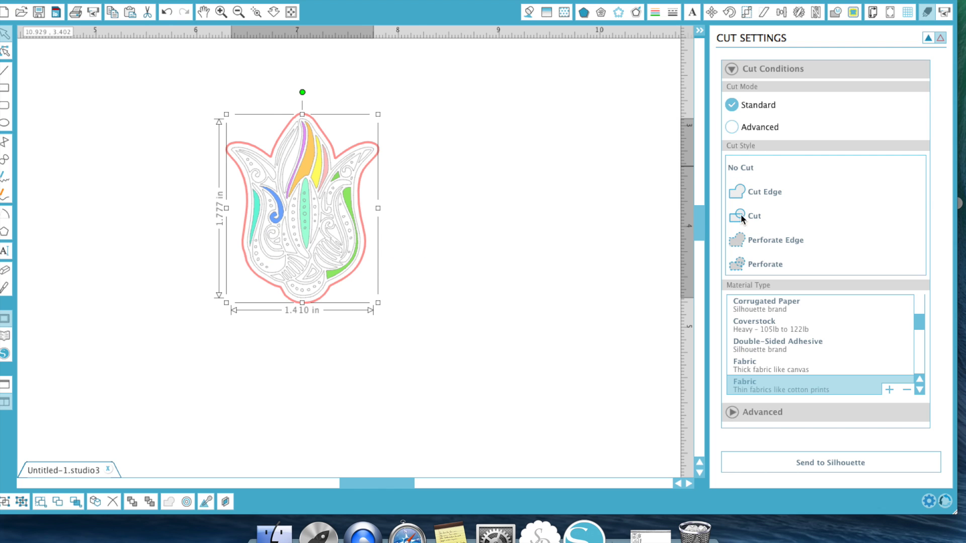
left_click(560, 274)
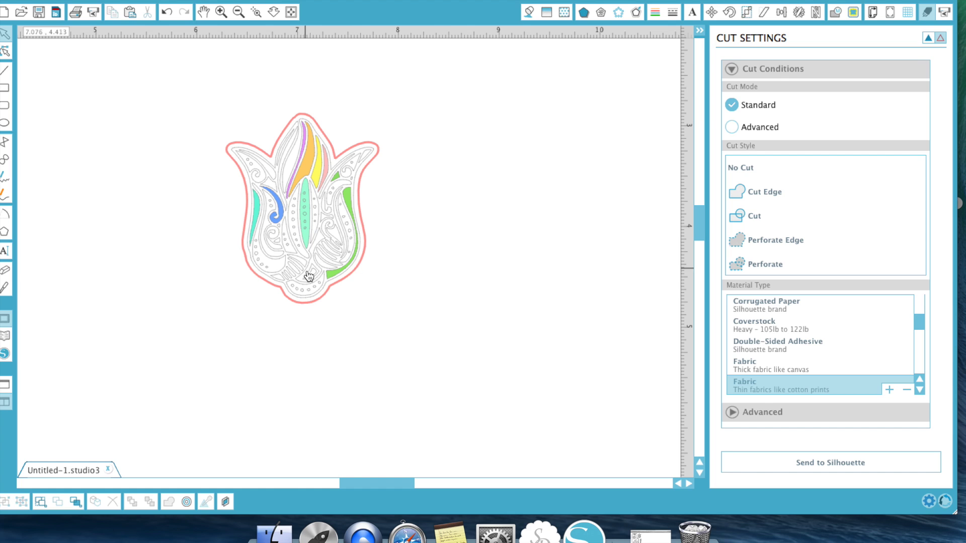